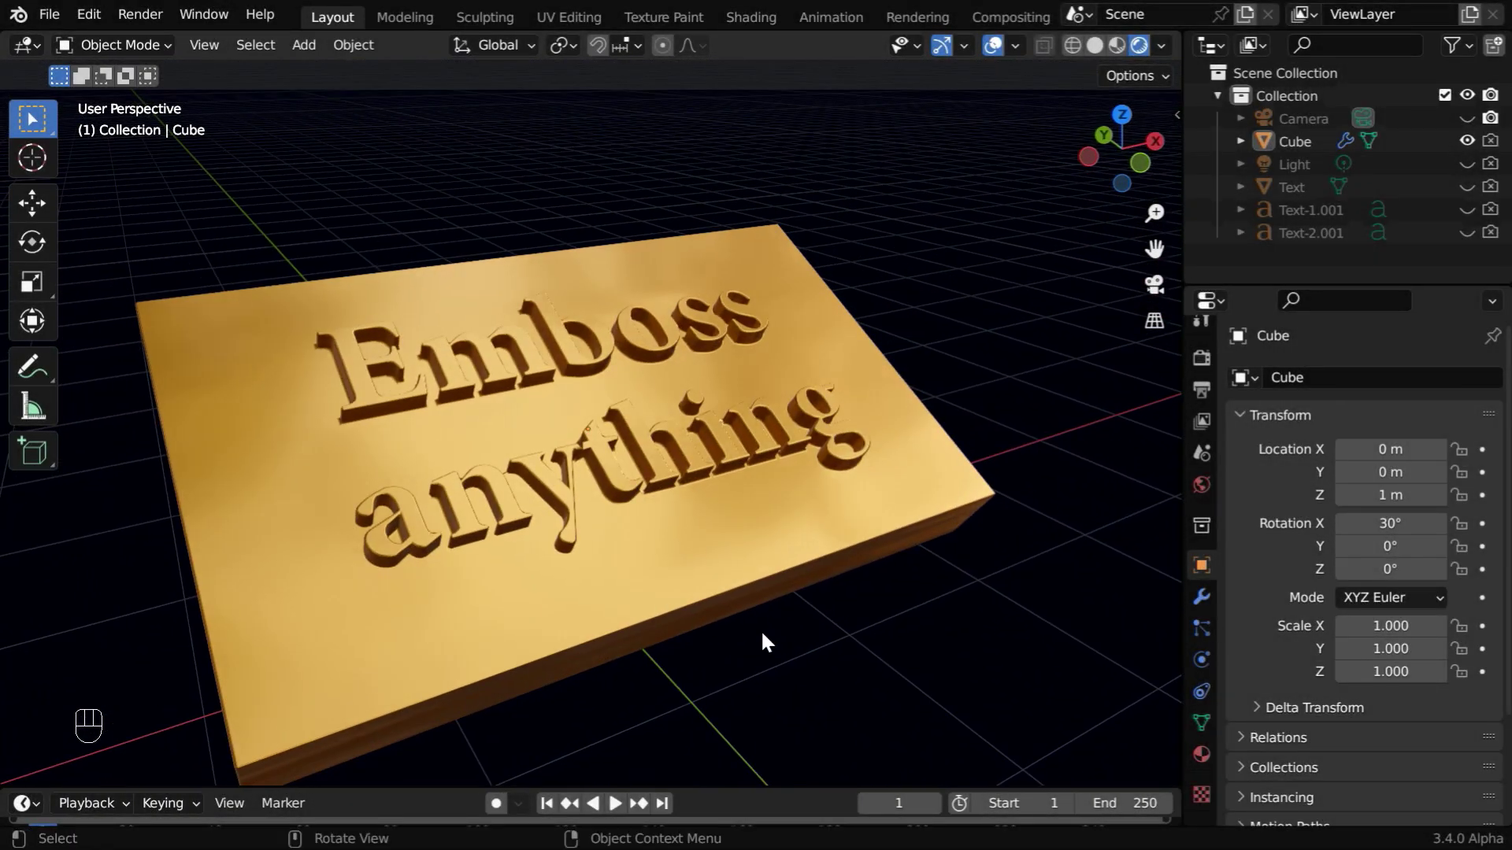
mouse_move(761, 629)
middle_mouse_down()
mouse_move(702, 631)
mouse_move(772, 635)
middle_mouse_up()
middle_click_drag(668, 634, 675, 606, "ctrl")
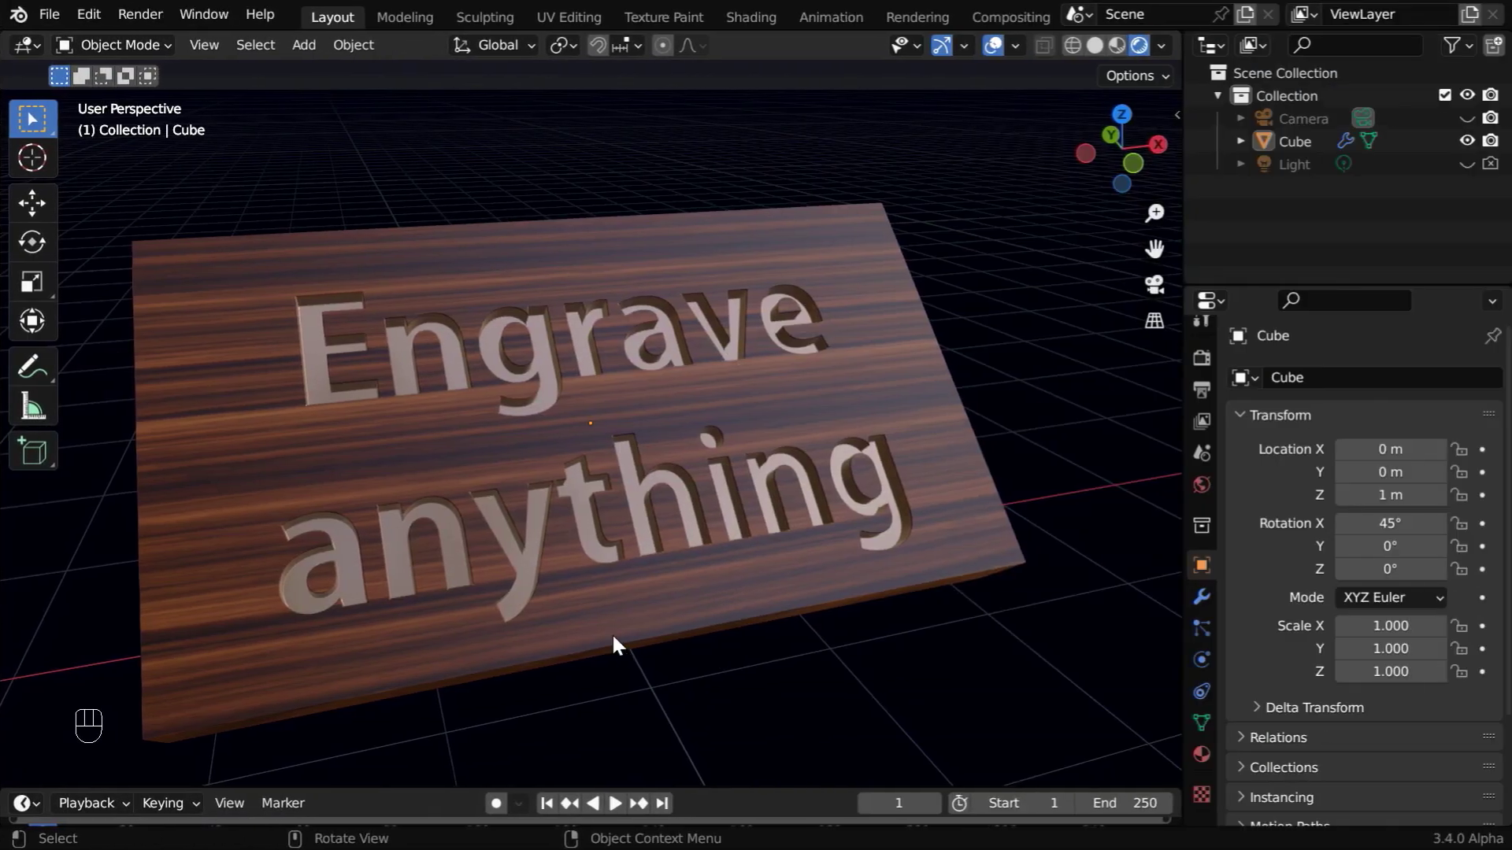
middle_click_drag(612, 636, 664, 594)
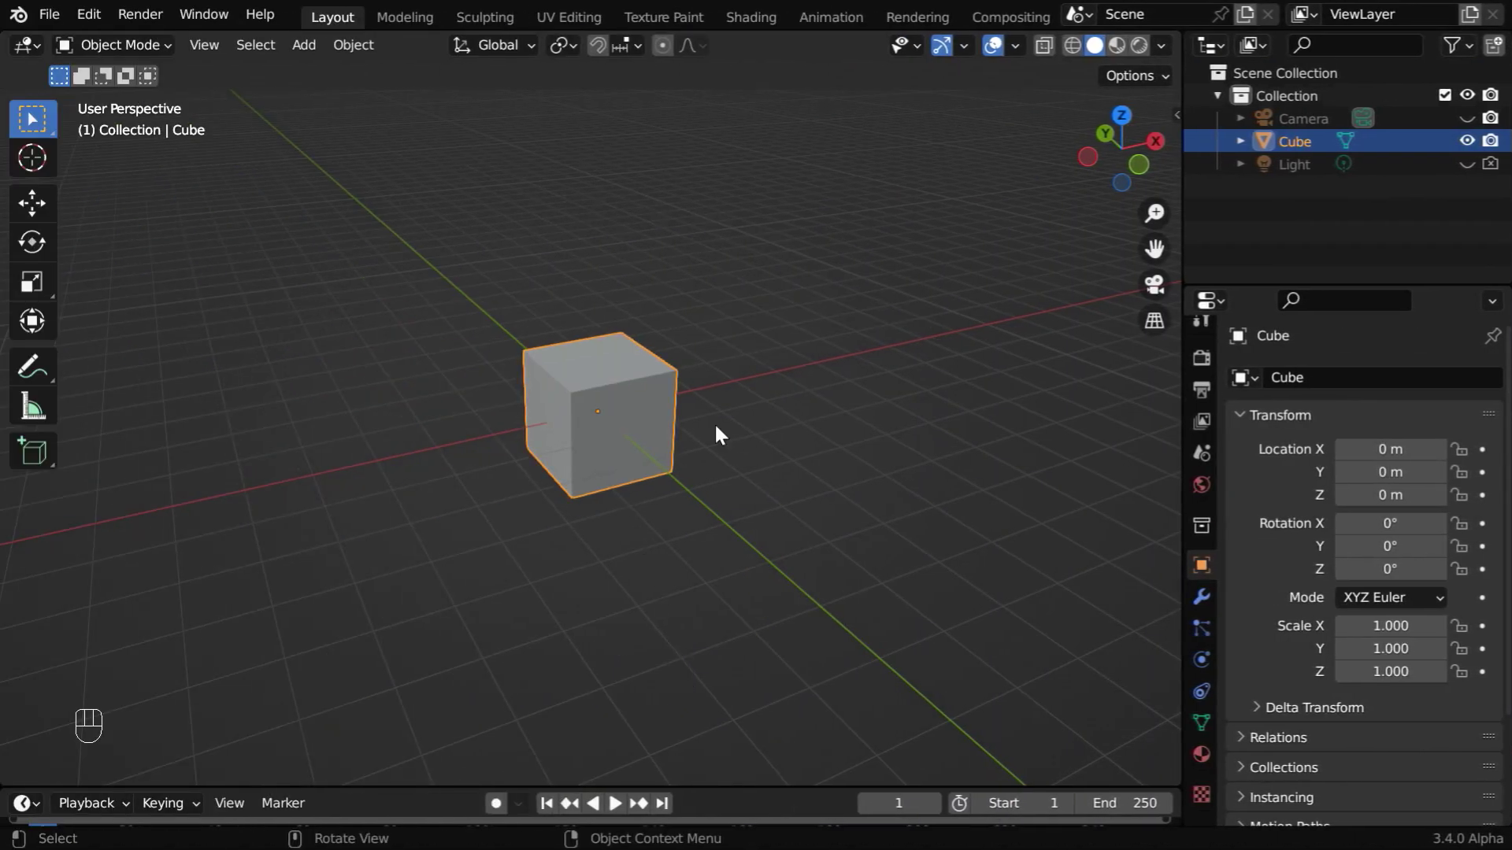
Hide the default cube from the viewport and add a text object to the scene.
left_click(1466, 140)
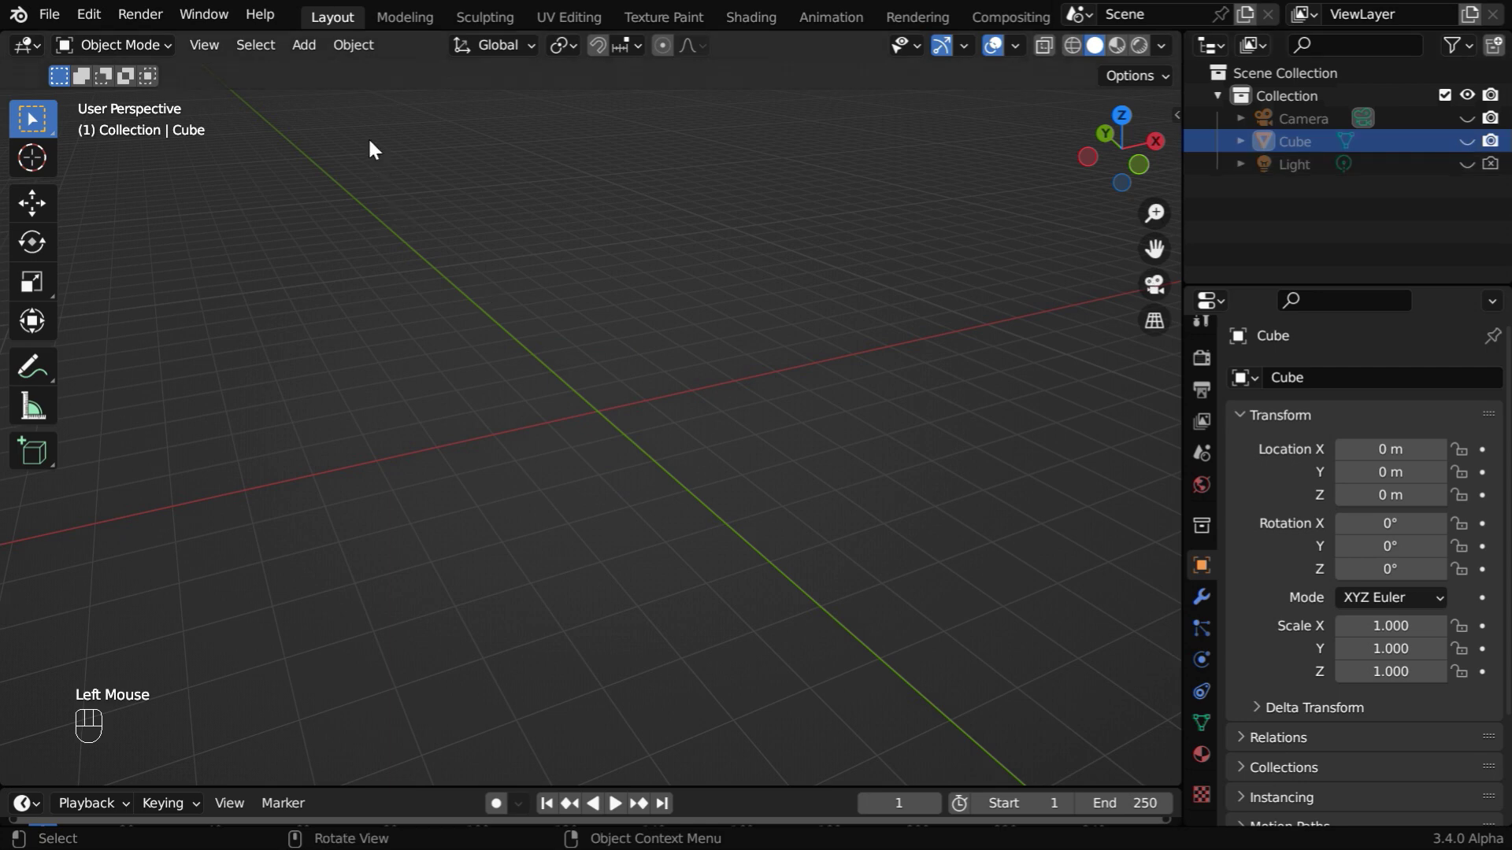
left_click(304, 48)
left_click(338, 158)
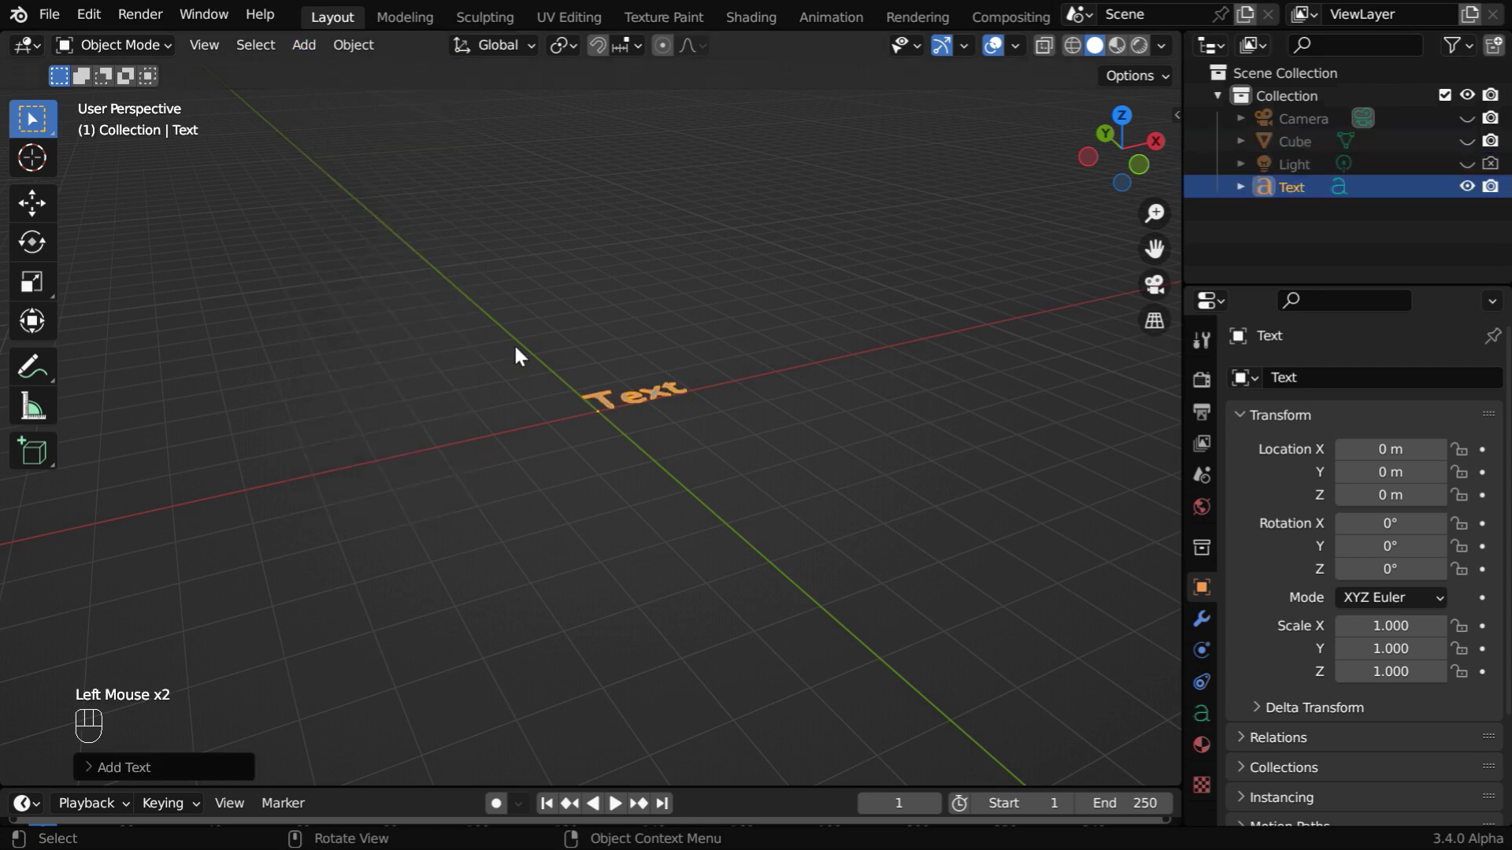
Set the text object's paragraph alignment to Center both horizontally and vertically.
middle_click_drag(624, 496, 607, 530)
middle_click_drag(776, 577, 837, 563, "ctrl")
left_click(1200, 713)
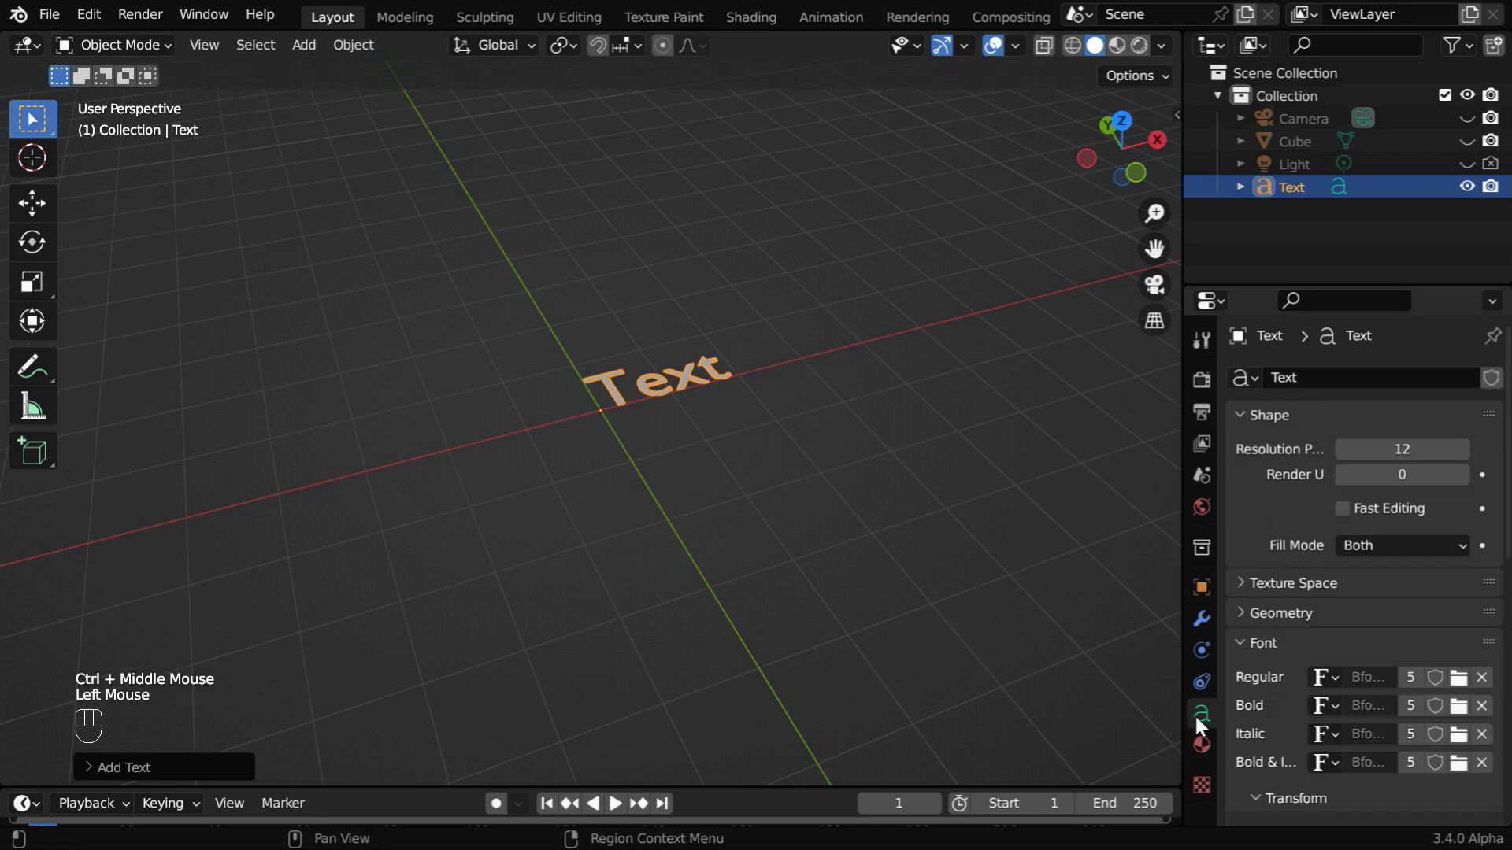
scroll(1381, 649, "down", 2)
scroll(1381, 649, "down", 3)
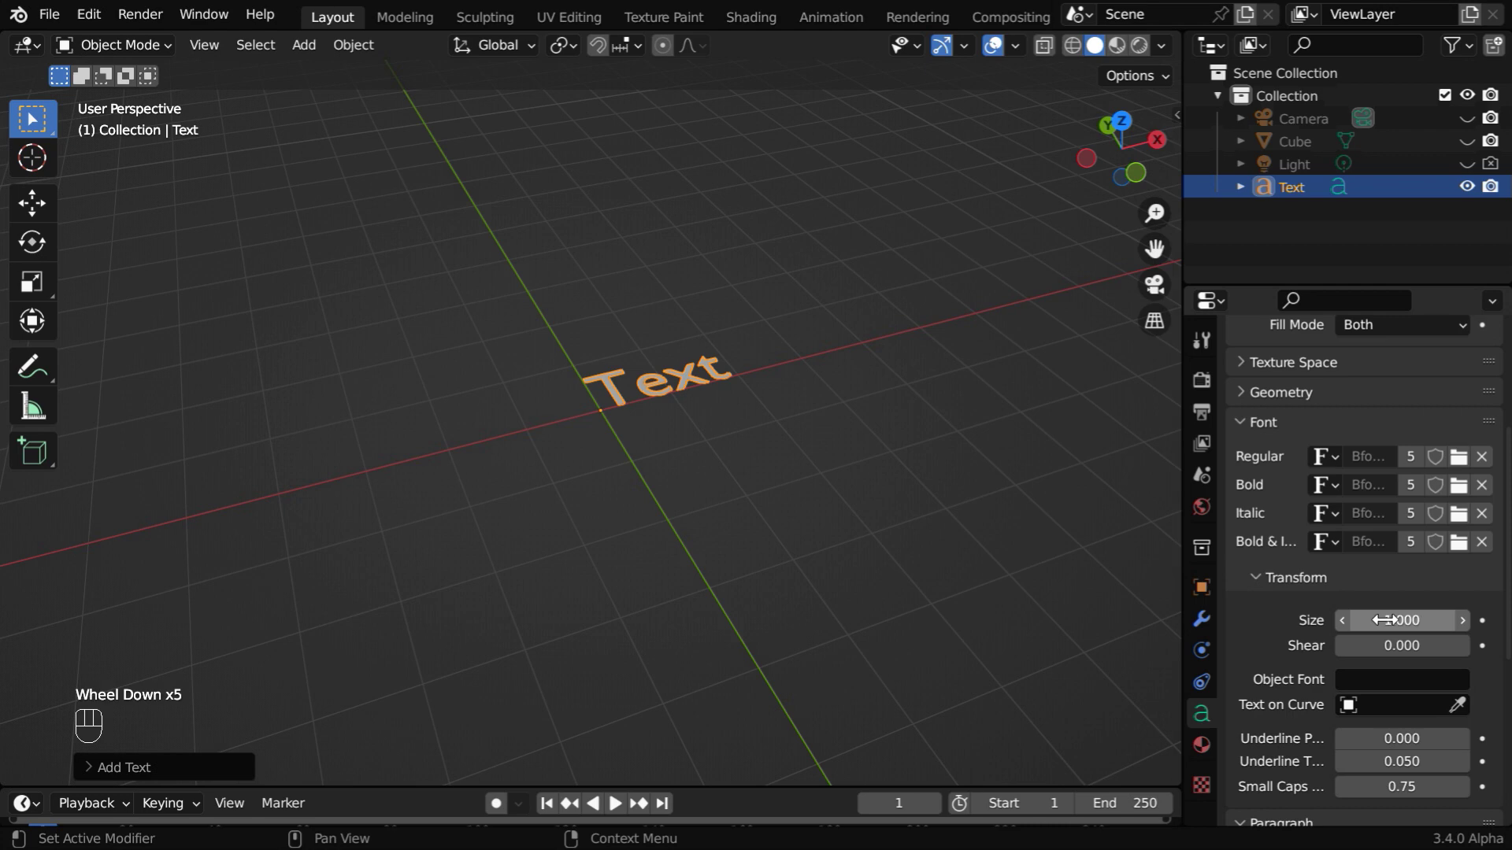
scroll(1396, 619, "down", 9)
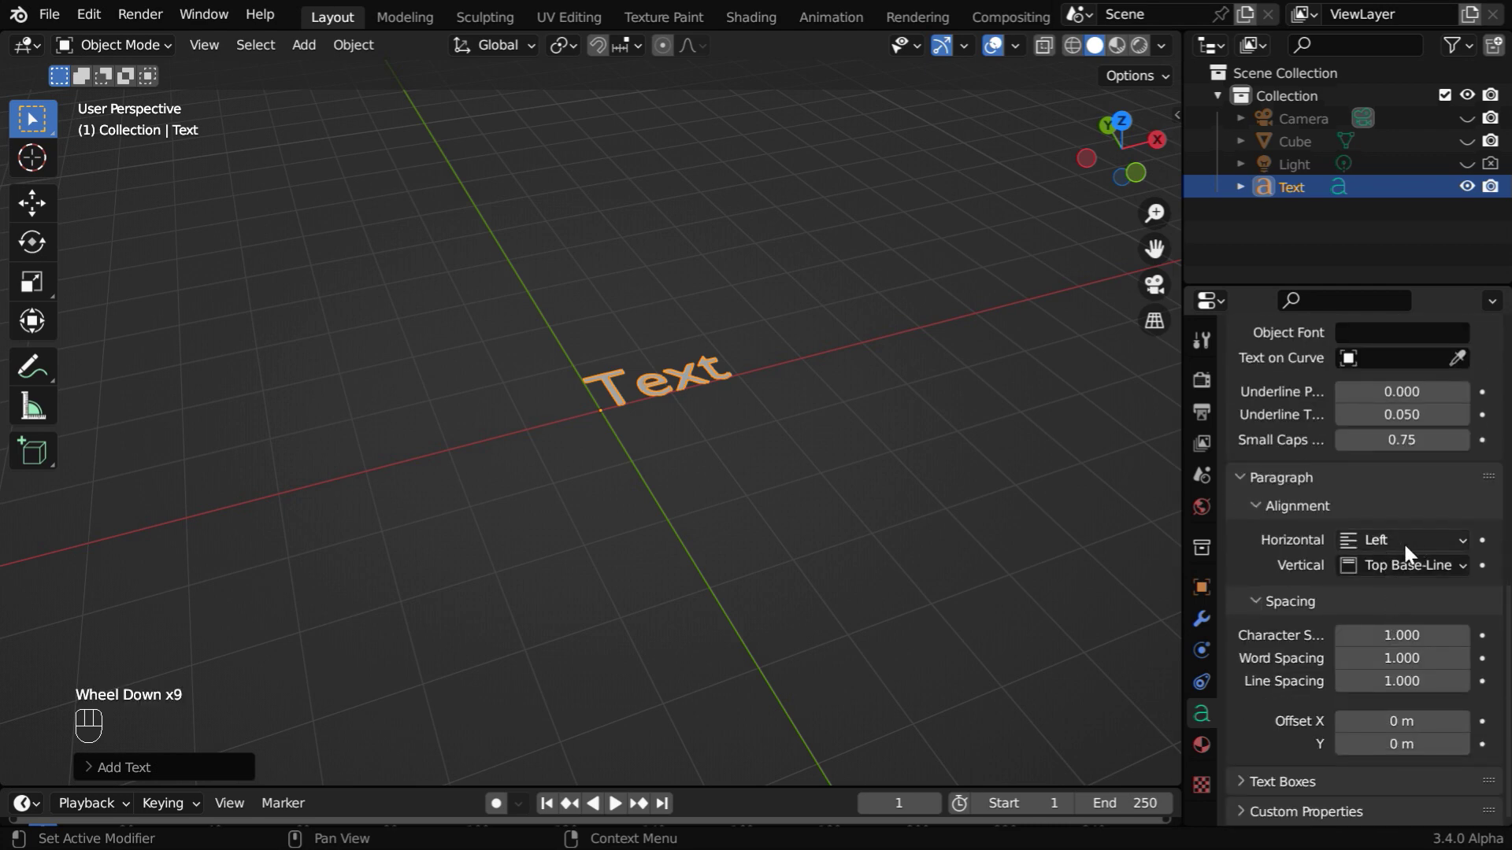
left_click(1402, 540)
left_click(1386, 589)
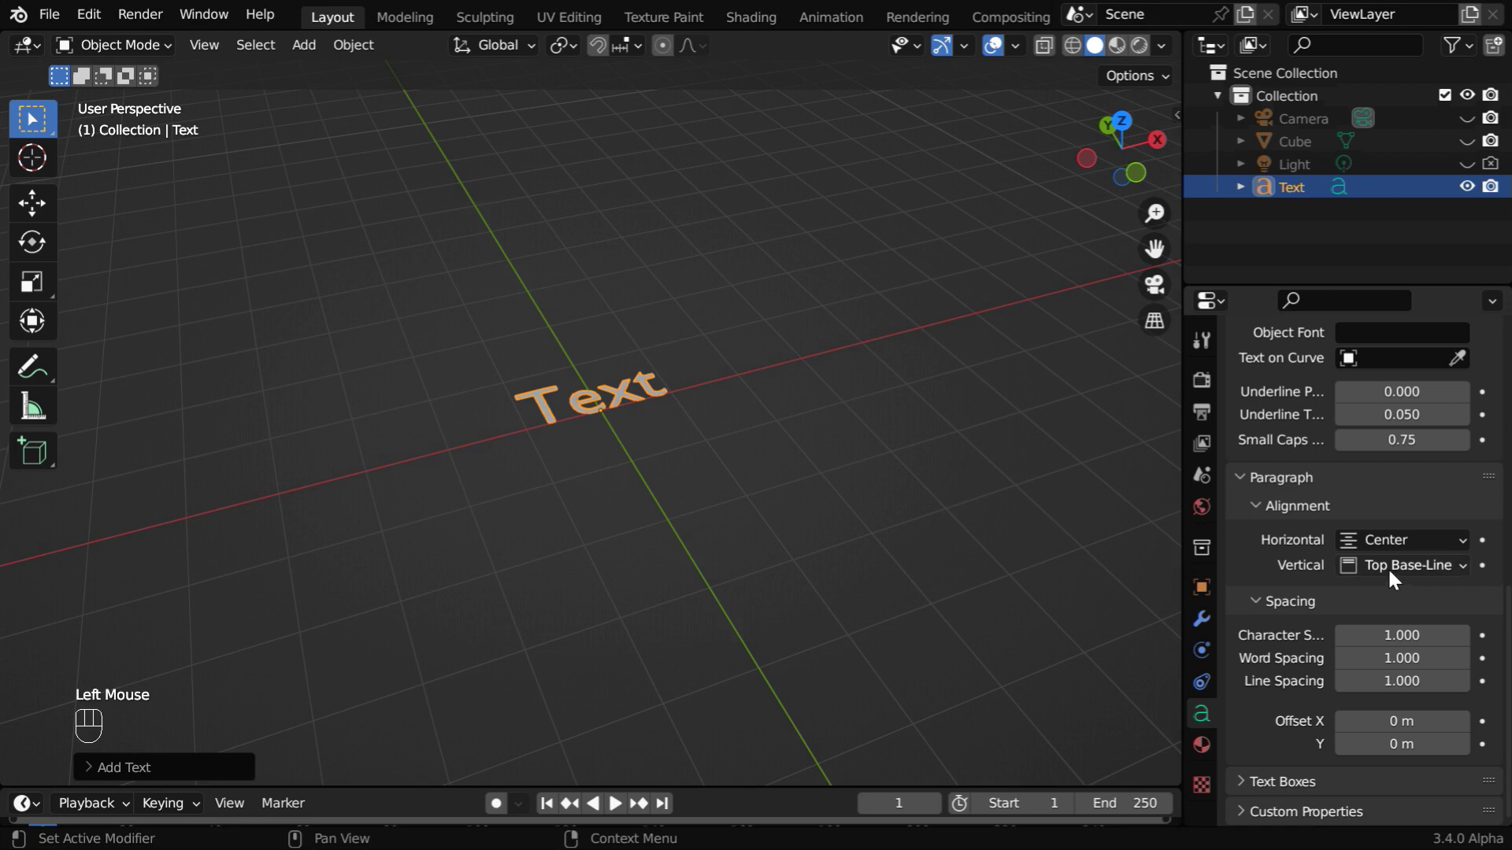
left_click(1388, 567)
left_click(1348, 641)
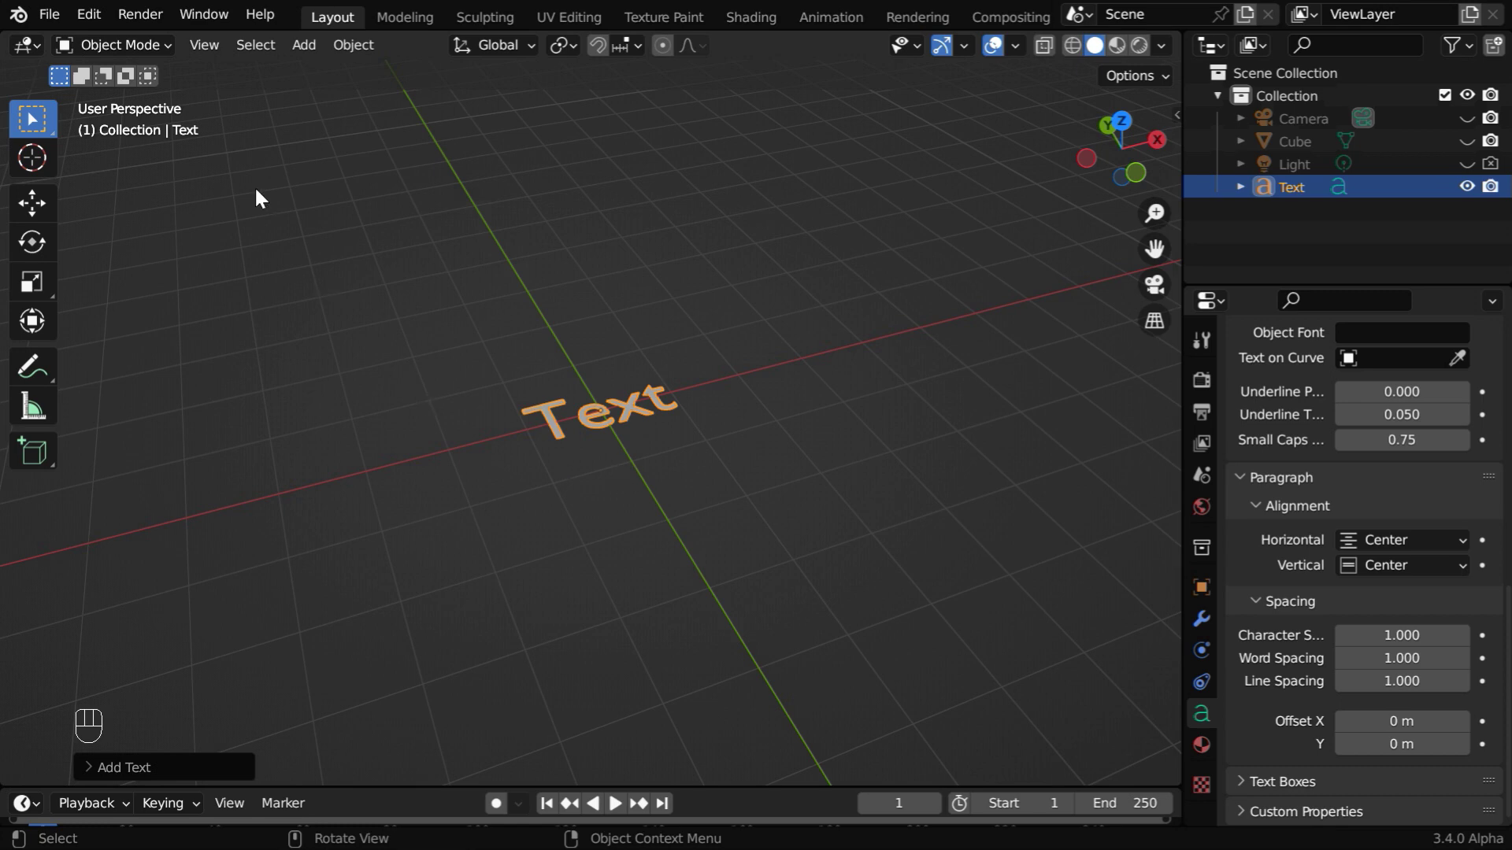
Replace the default text in Edit Mode with "enter your" and "own text" on two lines, and return to Object Mode.
left_click(138, 45)
left_click(145, 98)
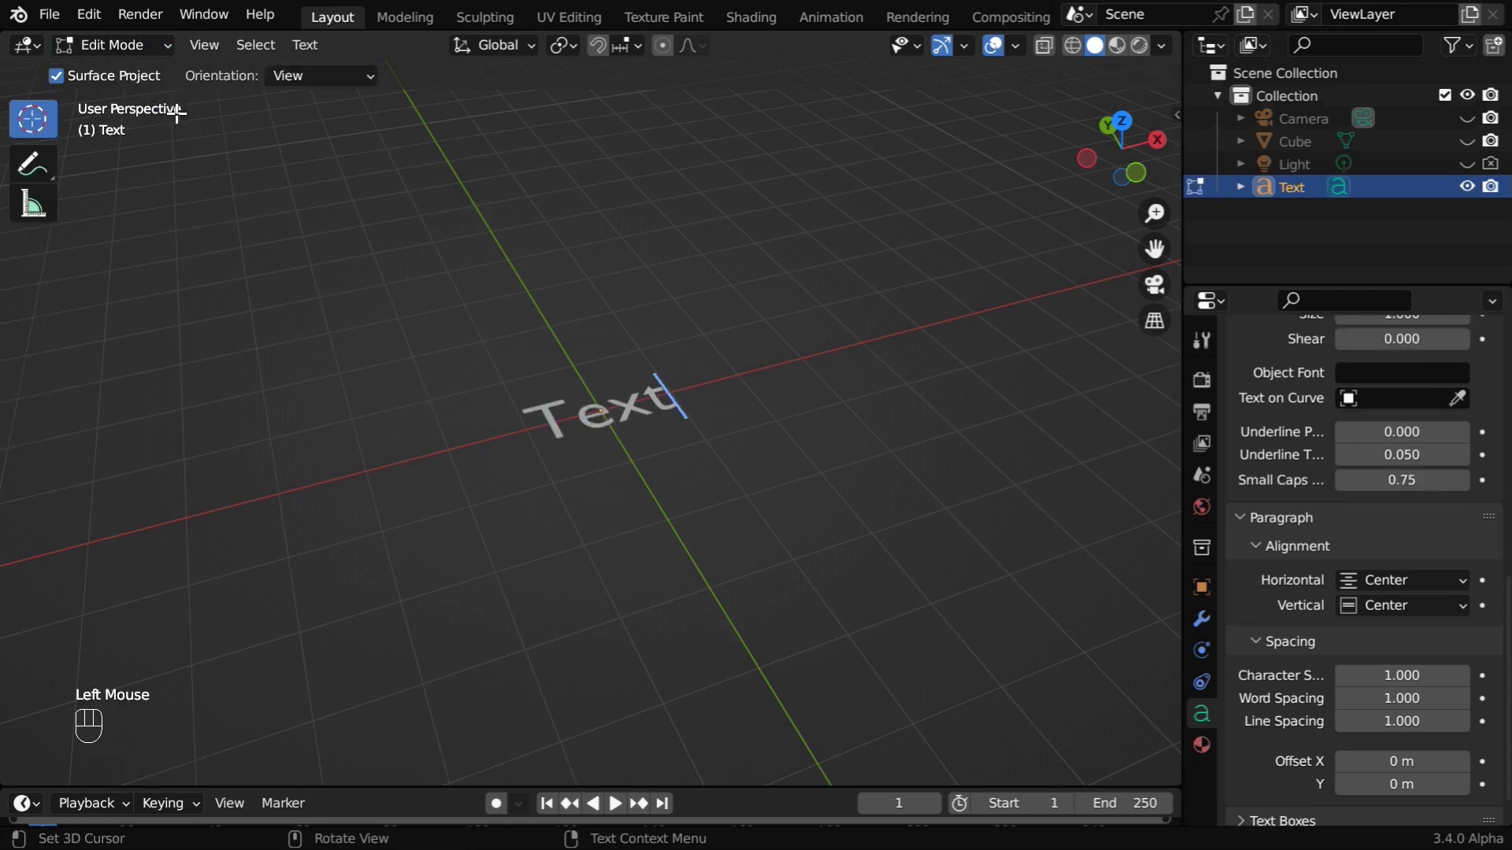
key("BackSpace")
key("BackSpace")
key("BackSpace")
key("BackSpace")
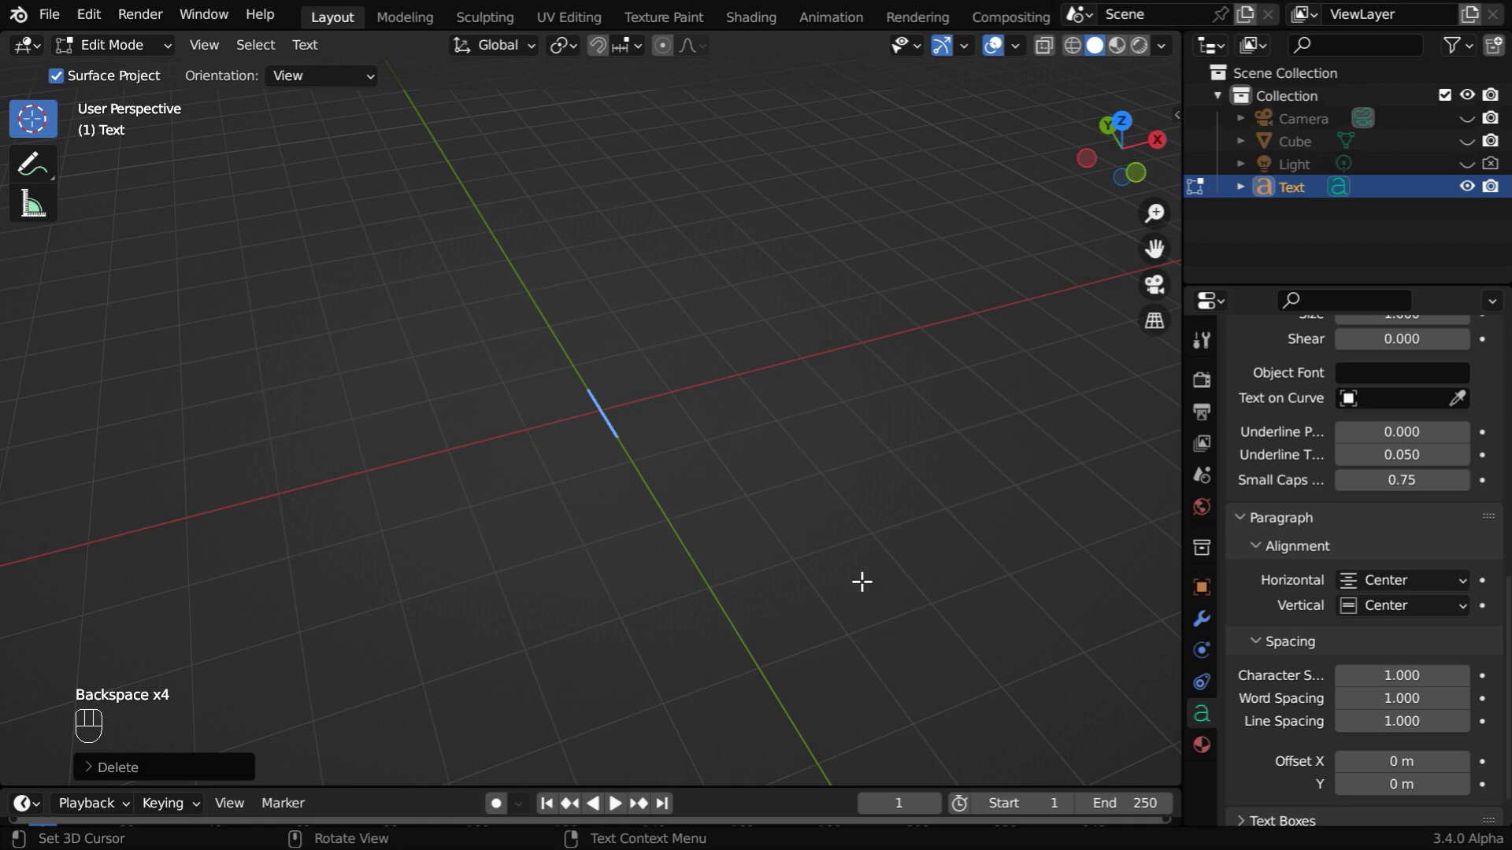
type("enter y")
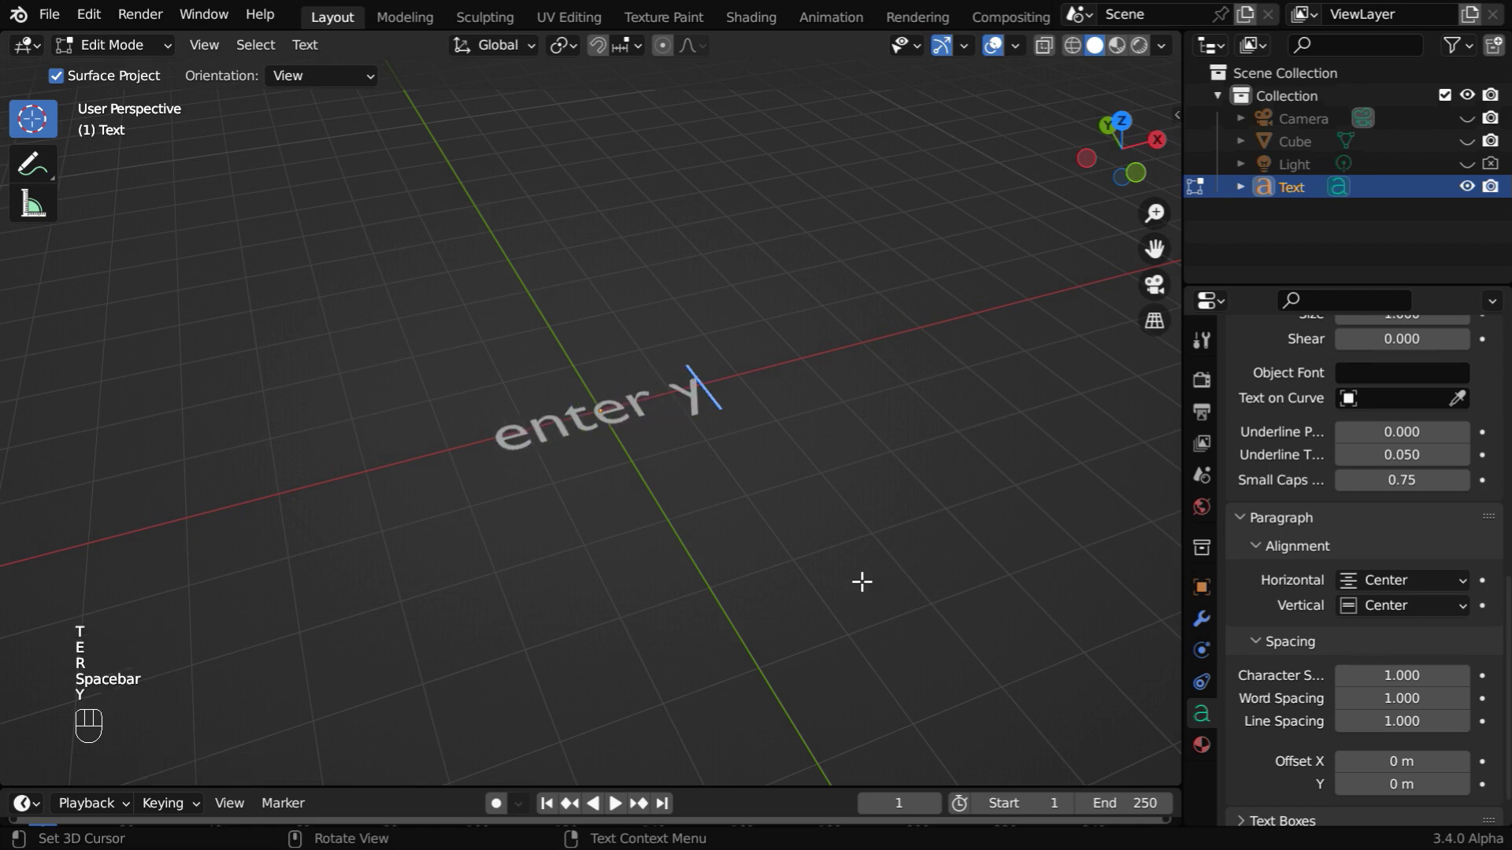
type("our")
key("Return")
type("own ")
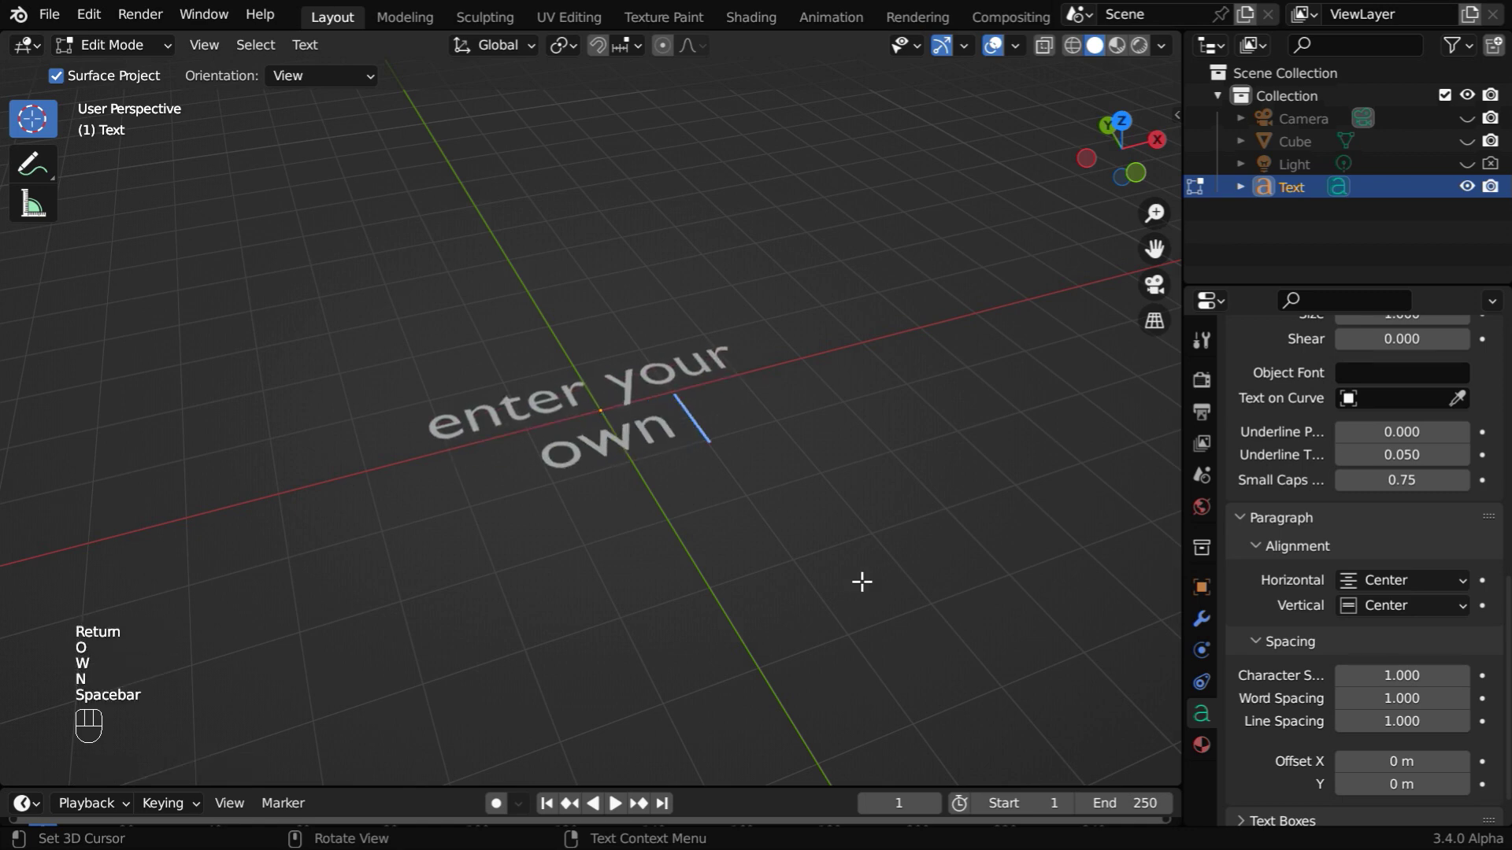
type("text")
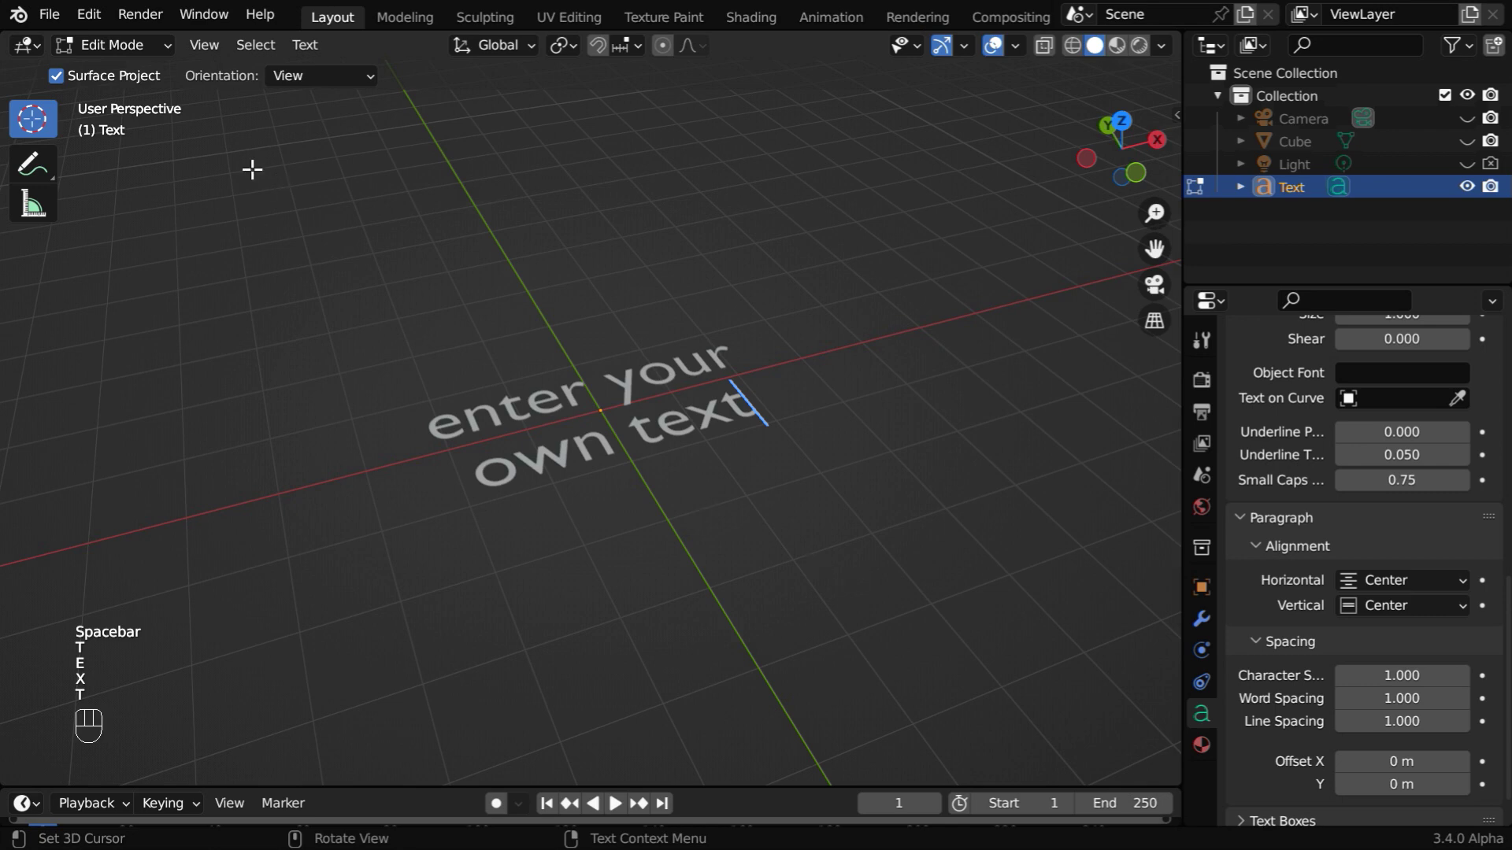
left_click(134, 44)
left_click(140, 71)
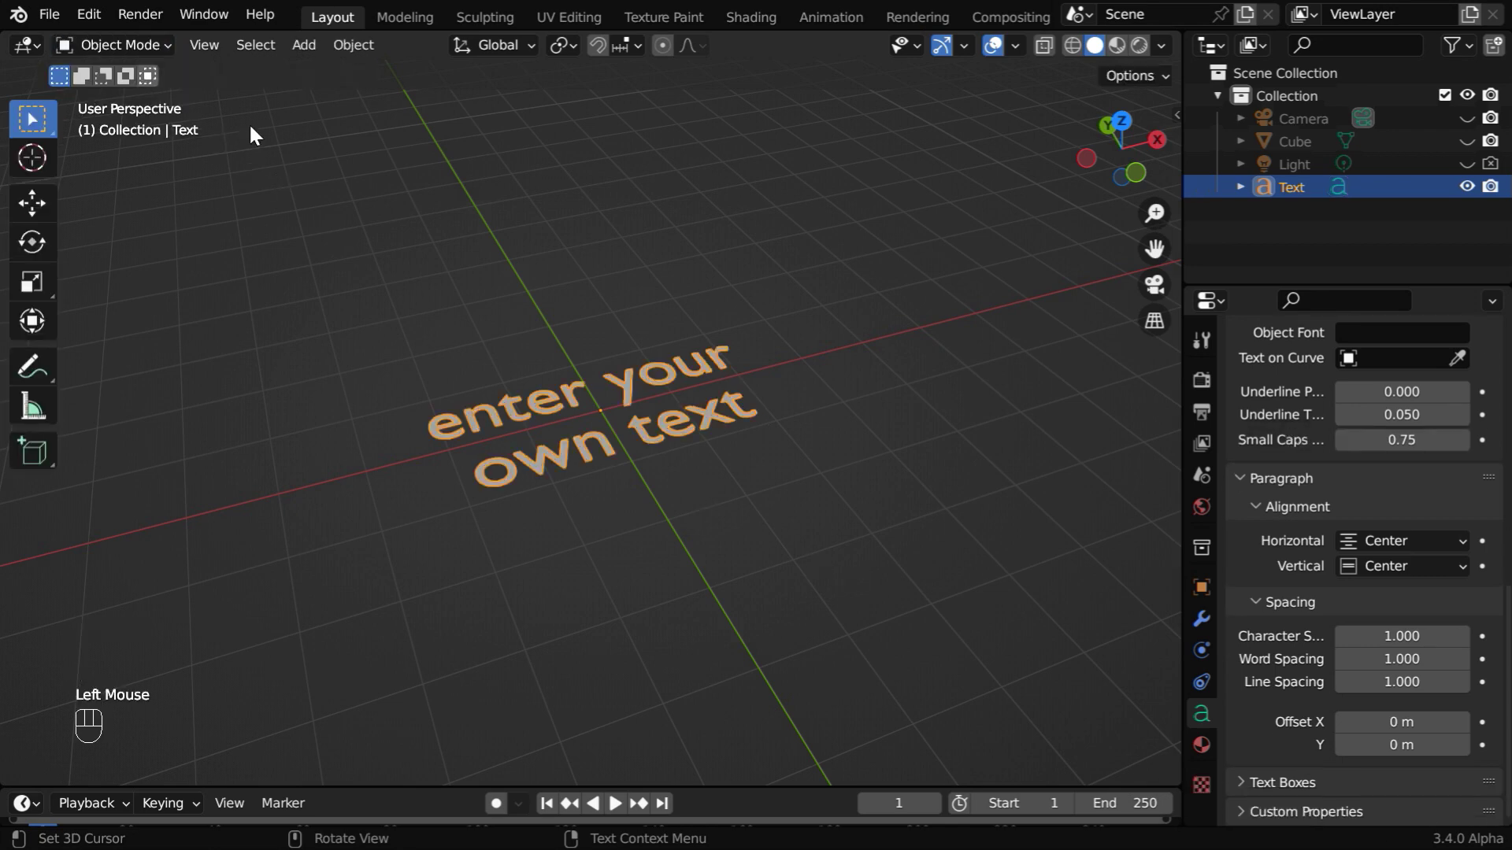
Convert the two-line text object to a mesh.
left_click(353, 45)
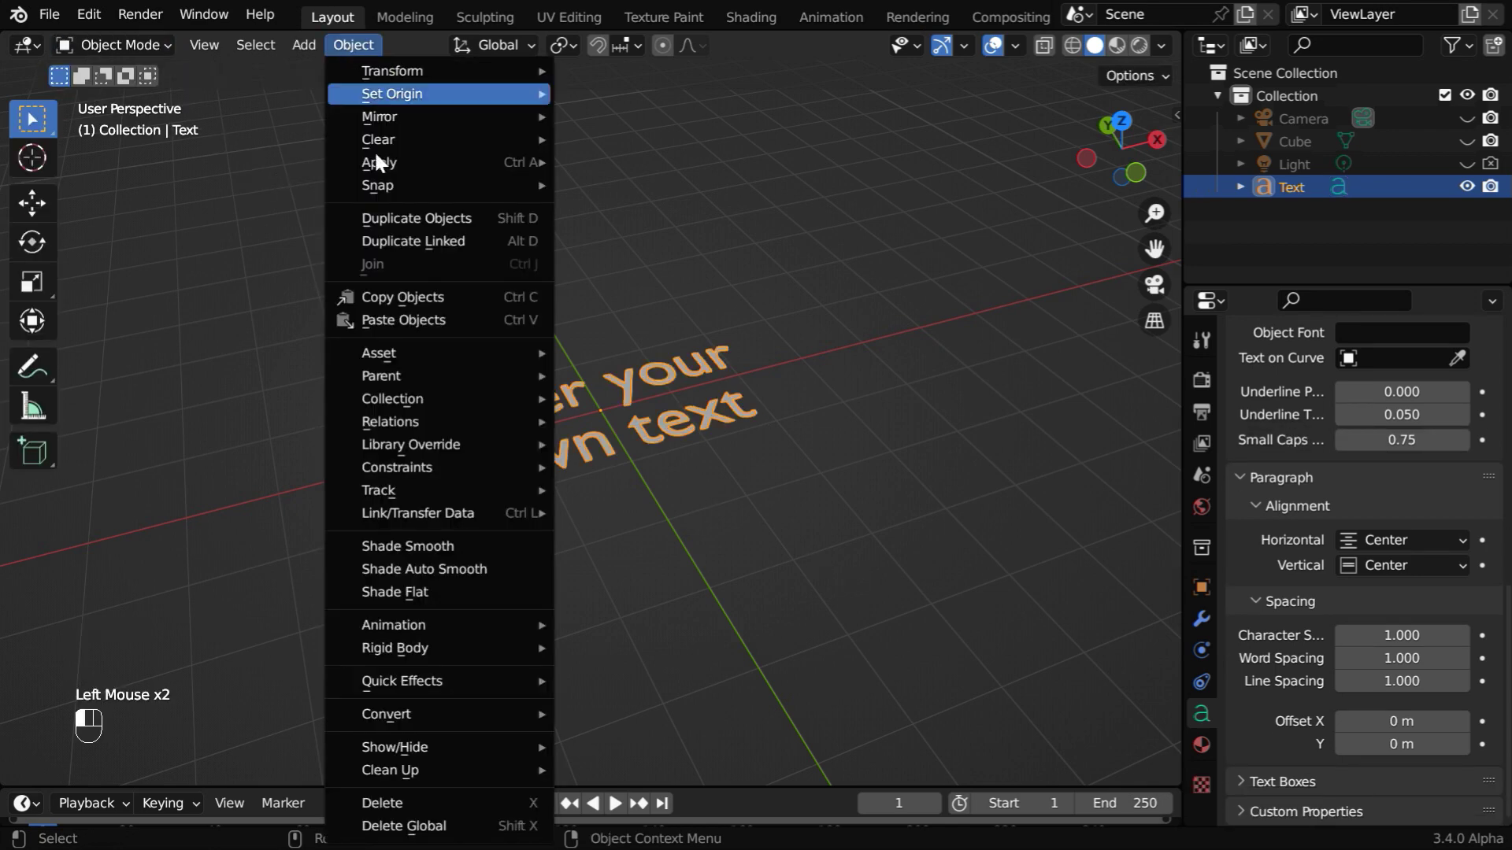
mouse_move(512, 707)
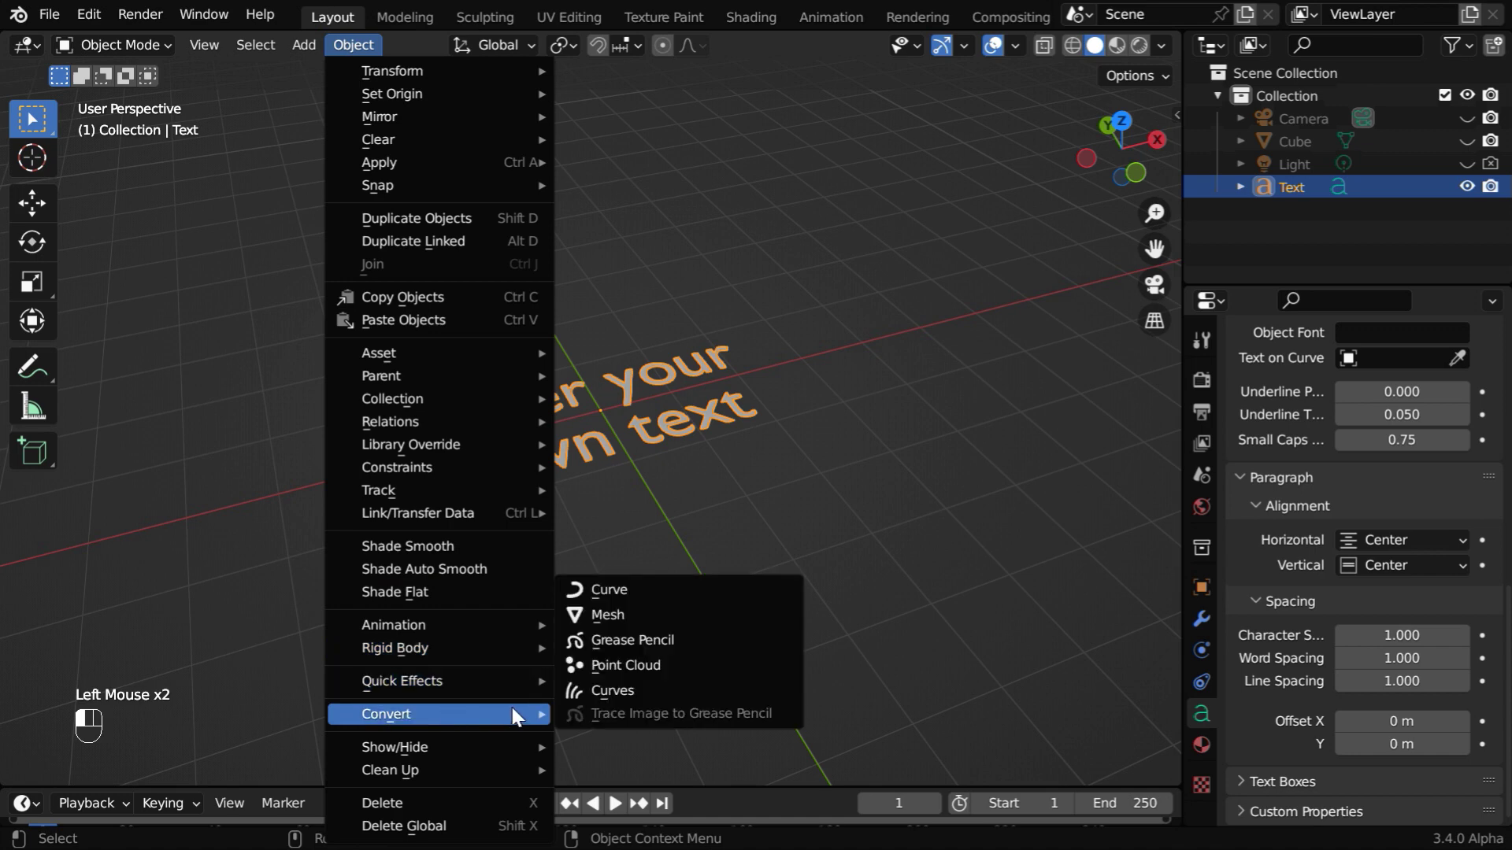
left_click(606, 617)
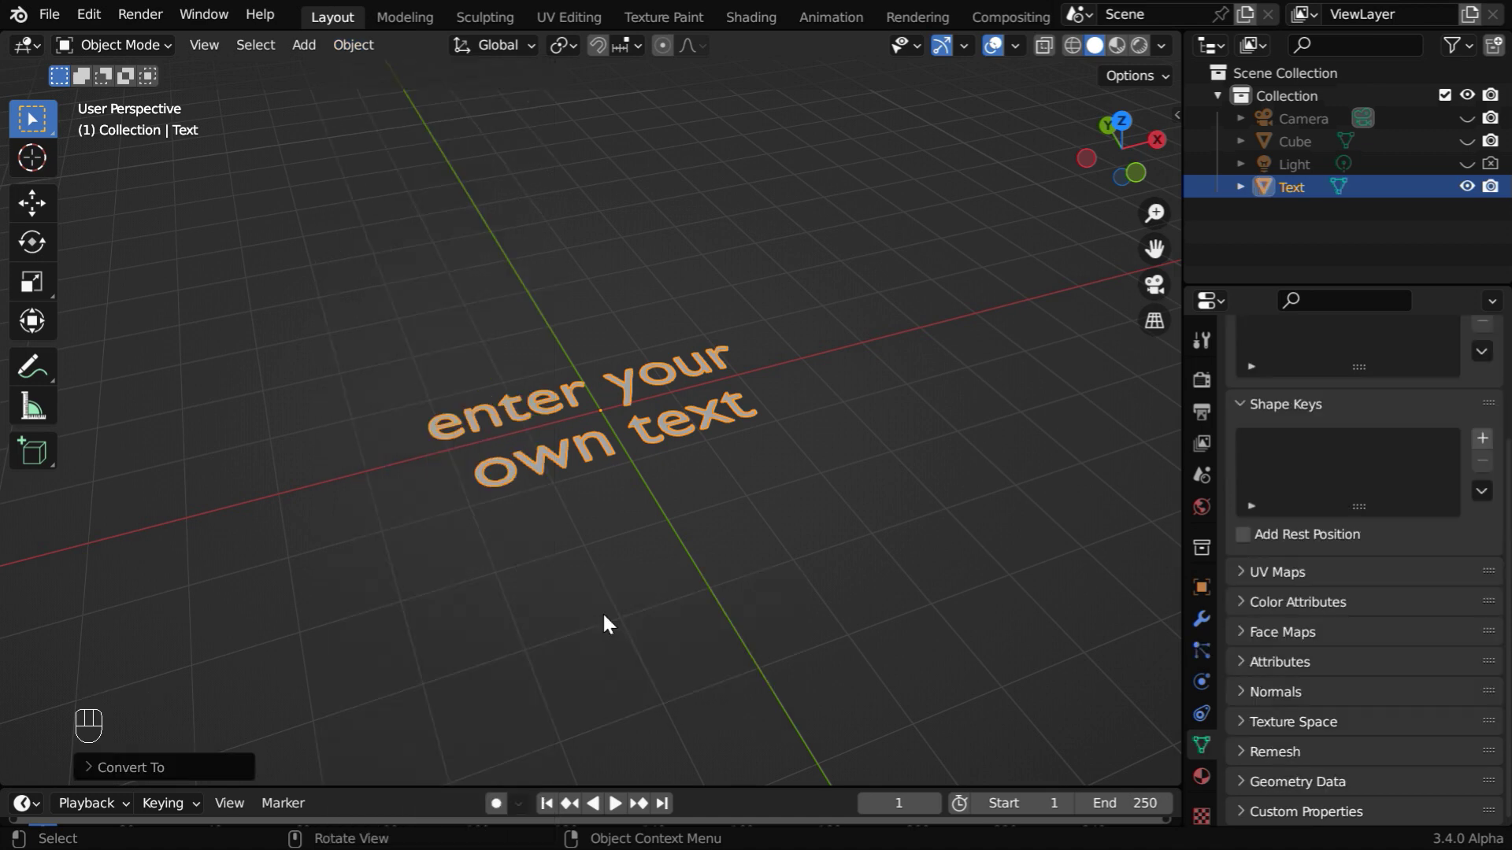
Apply a Limited Dissolve to all of the text mesh's geometry in Edit Mode.
left_click(163, 46)
left_click(148, 93)
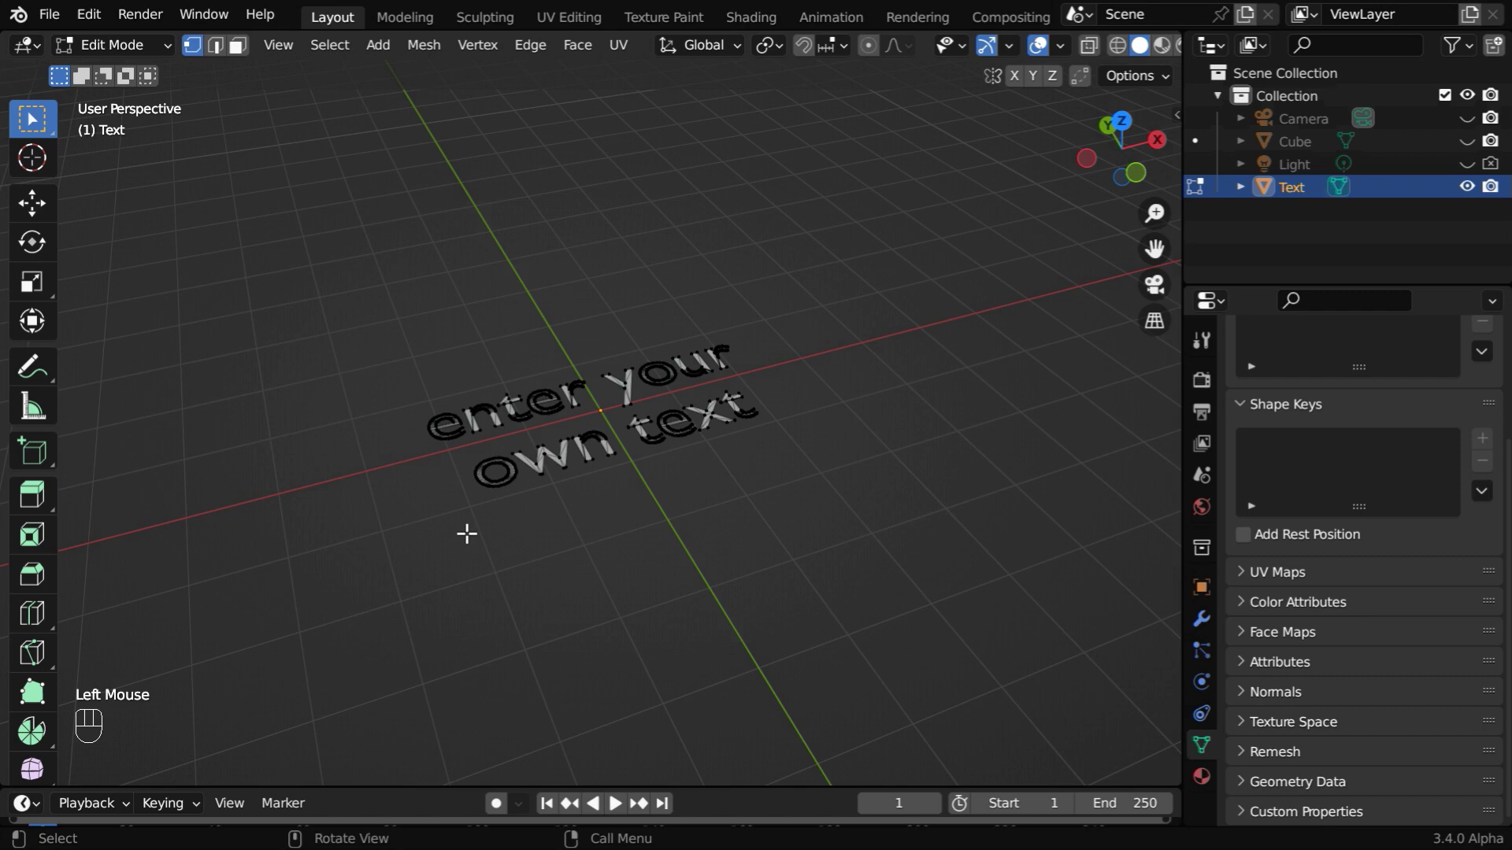
key("a")
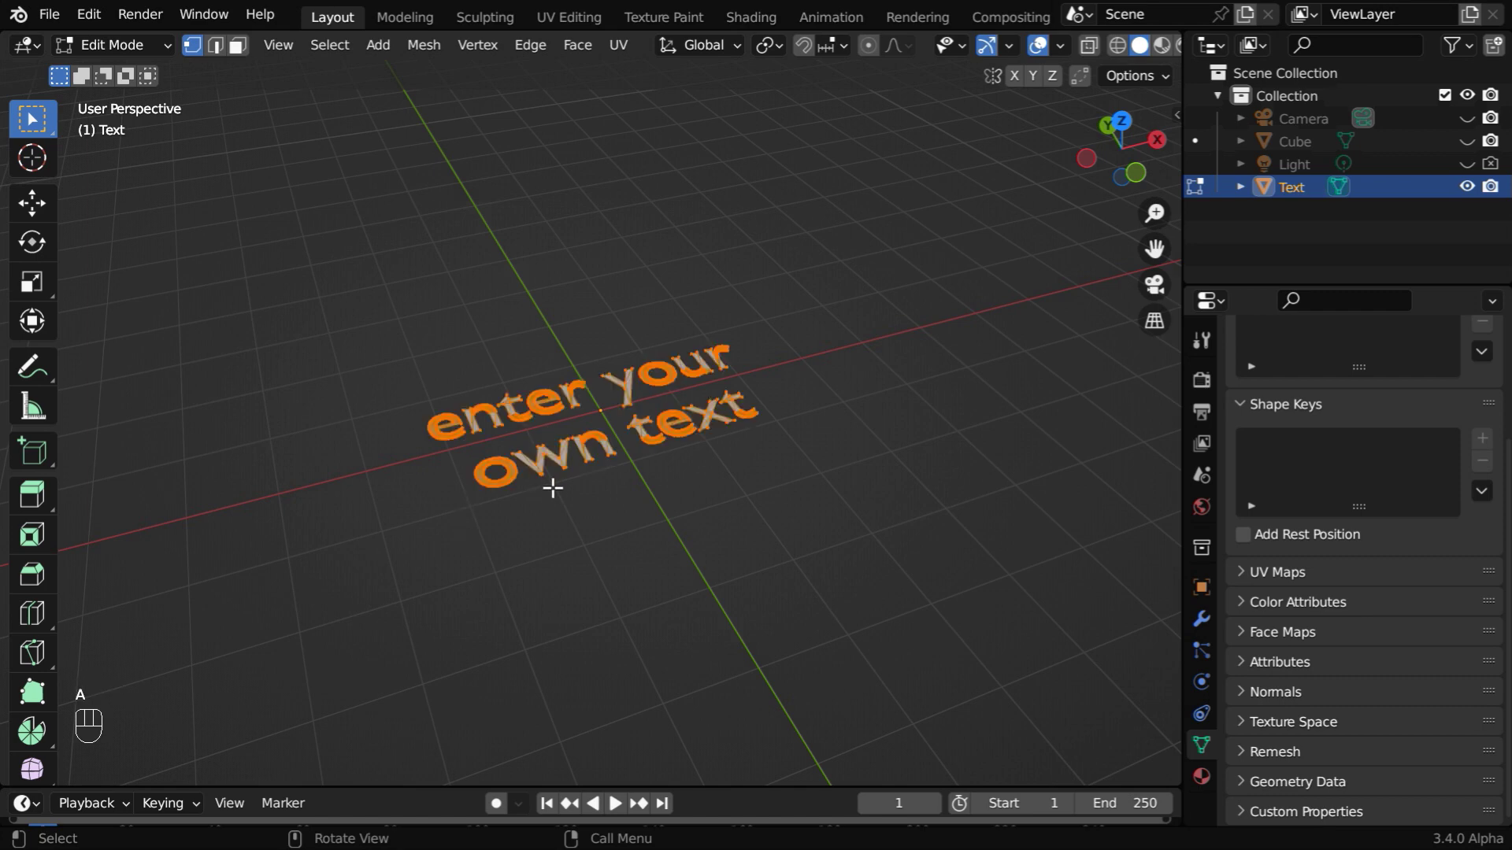
key("x")
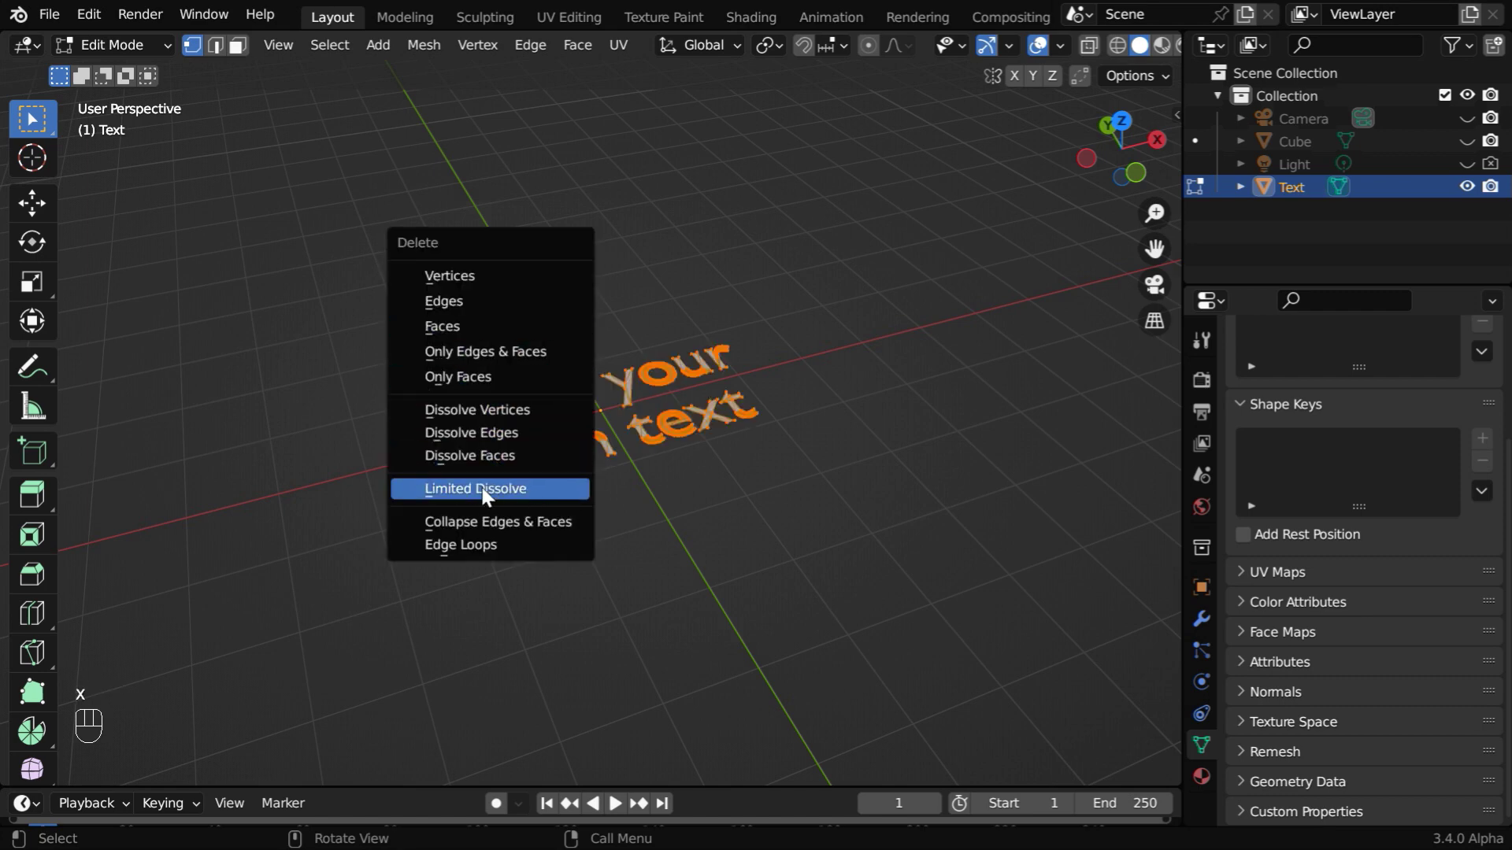
left_click(480, 488)
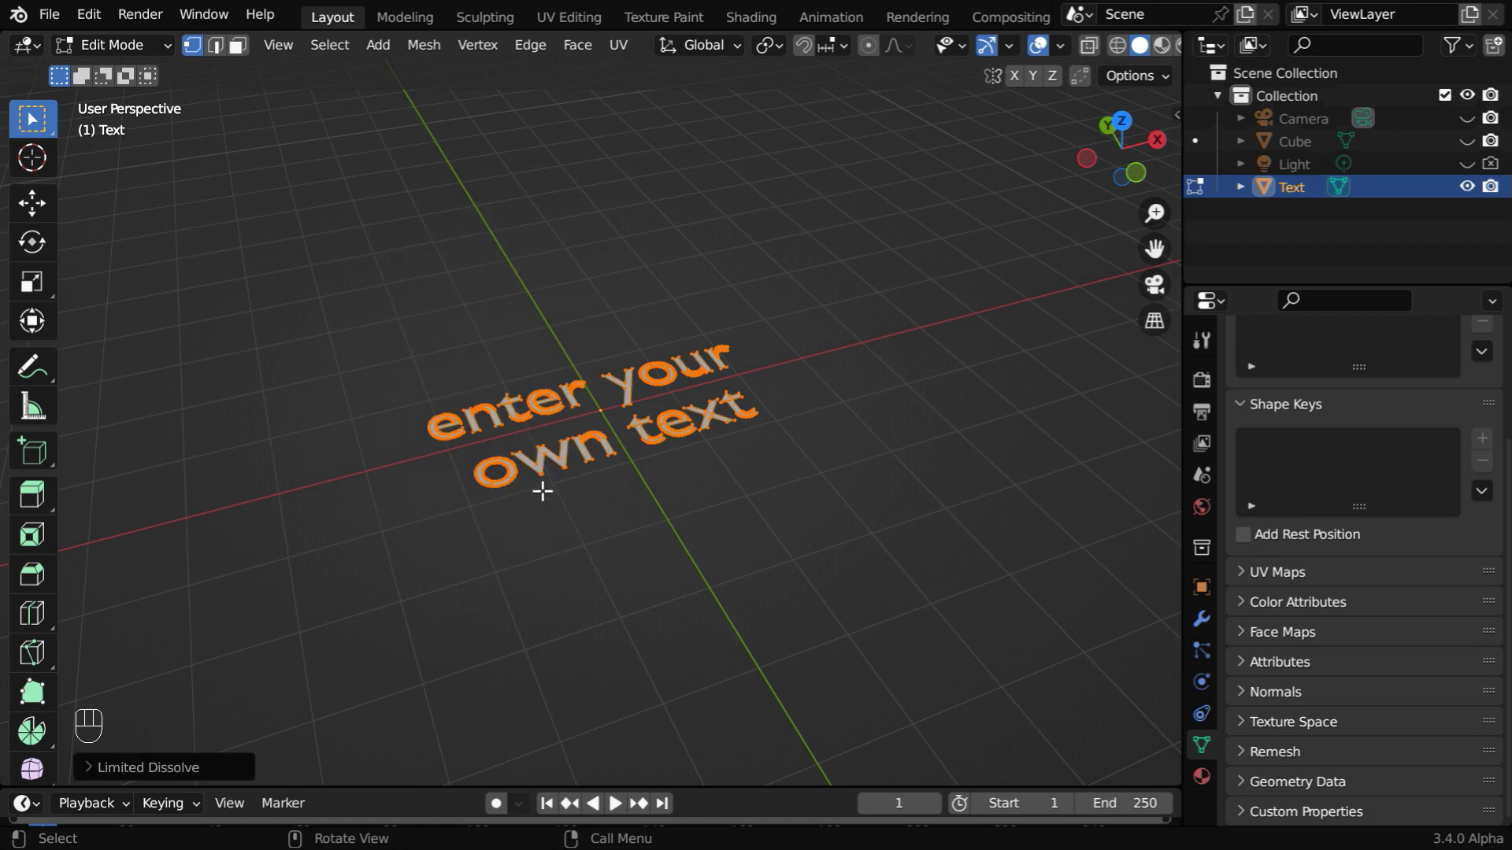
Merge the flat text mesh's vertices by distance, using a merge distance of 0.01 m.
left_click(421, 45)
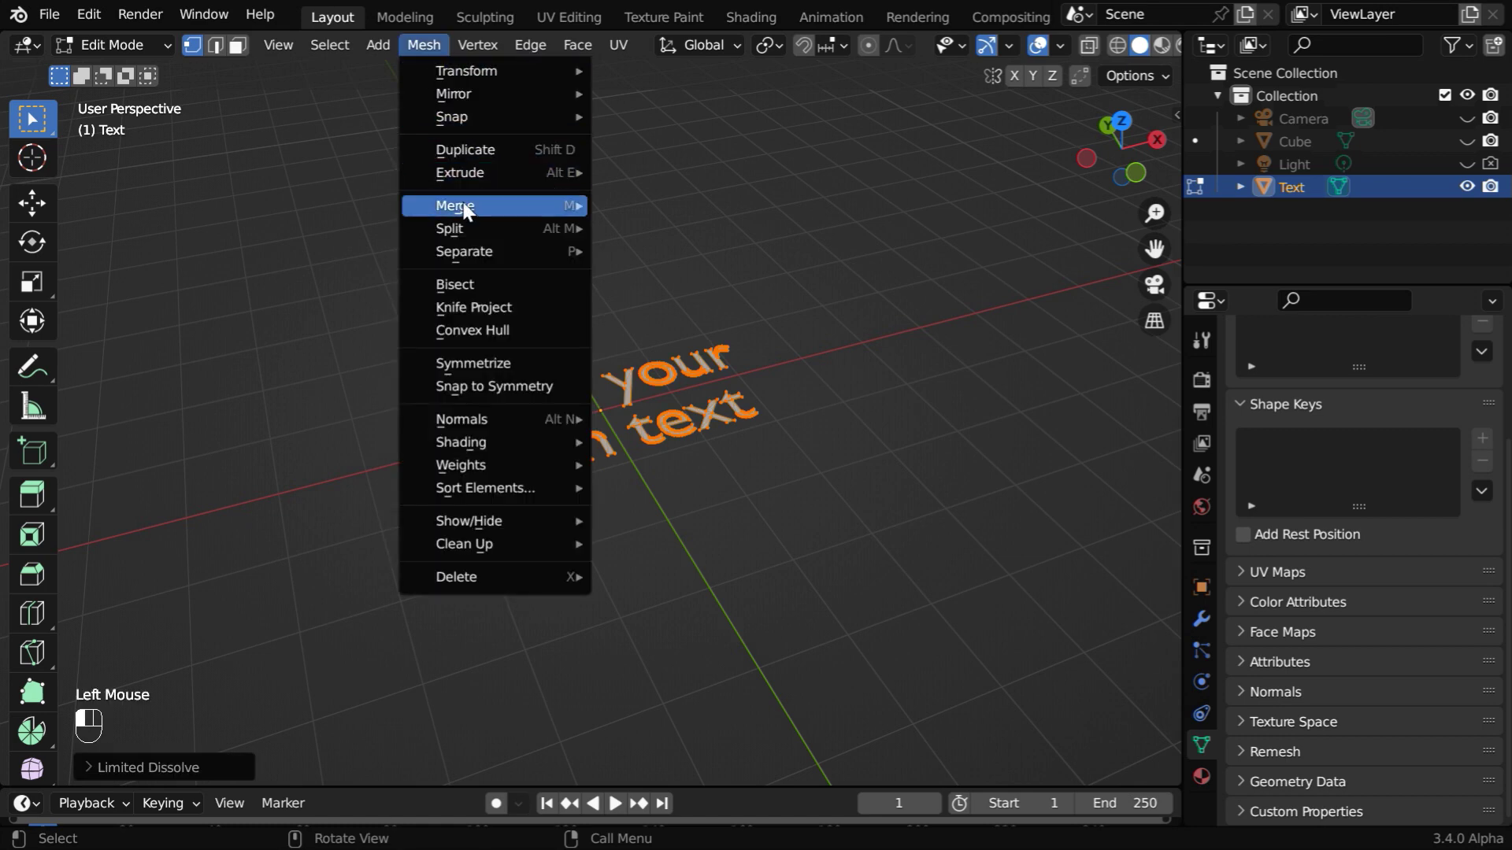
mouse_move(595, 211)
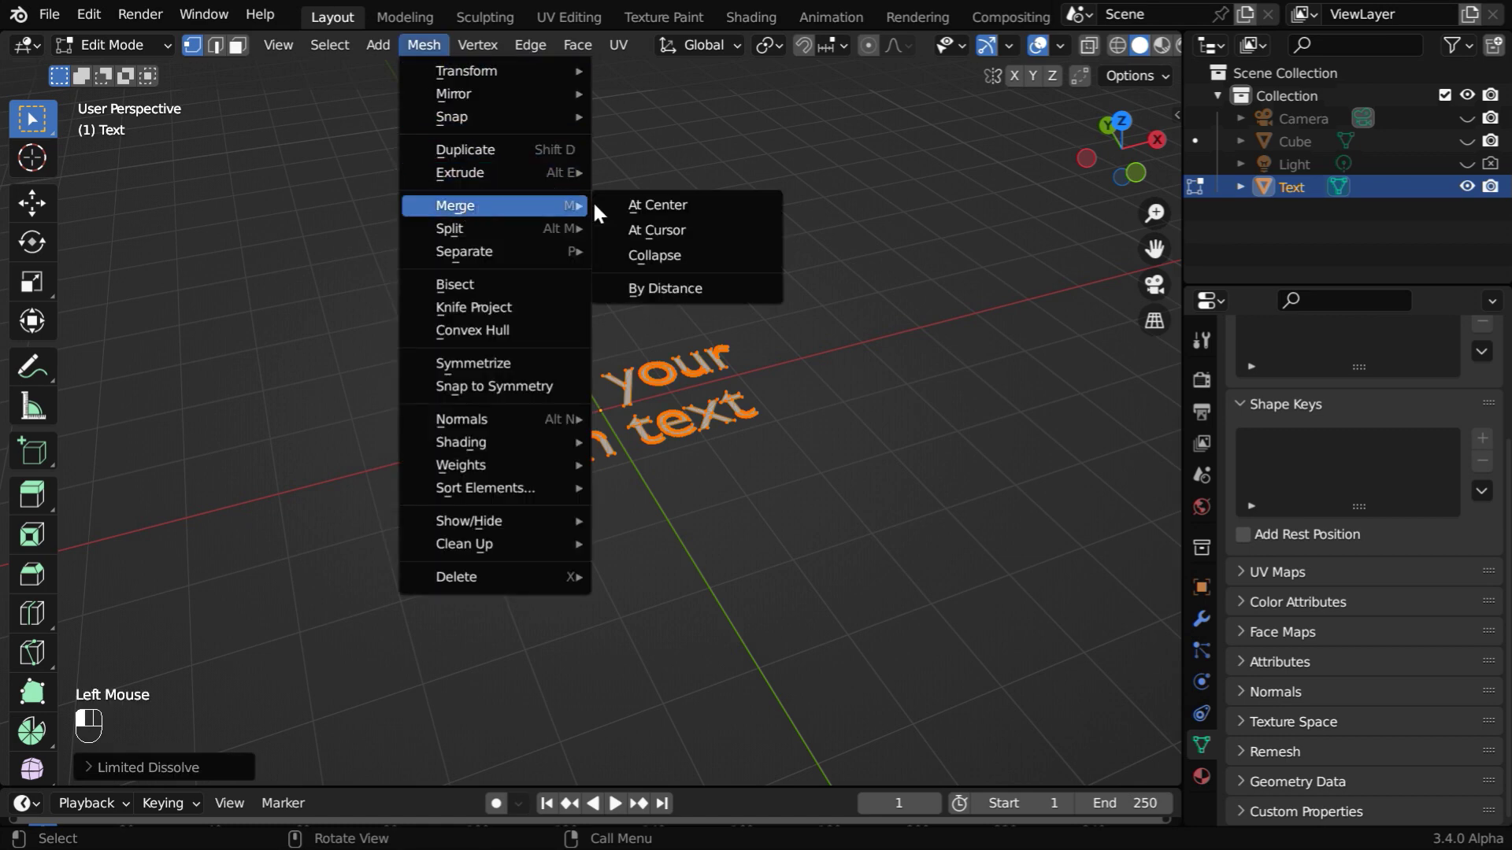
left_click(678, 289)
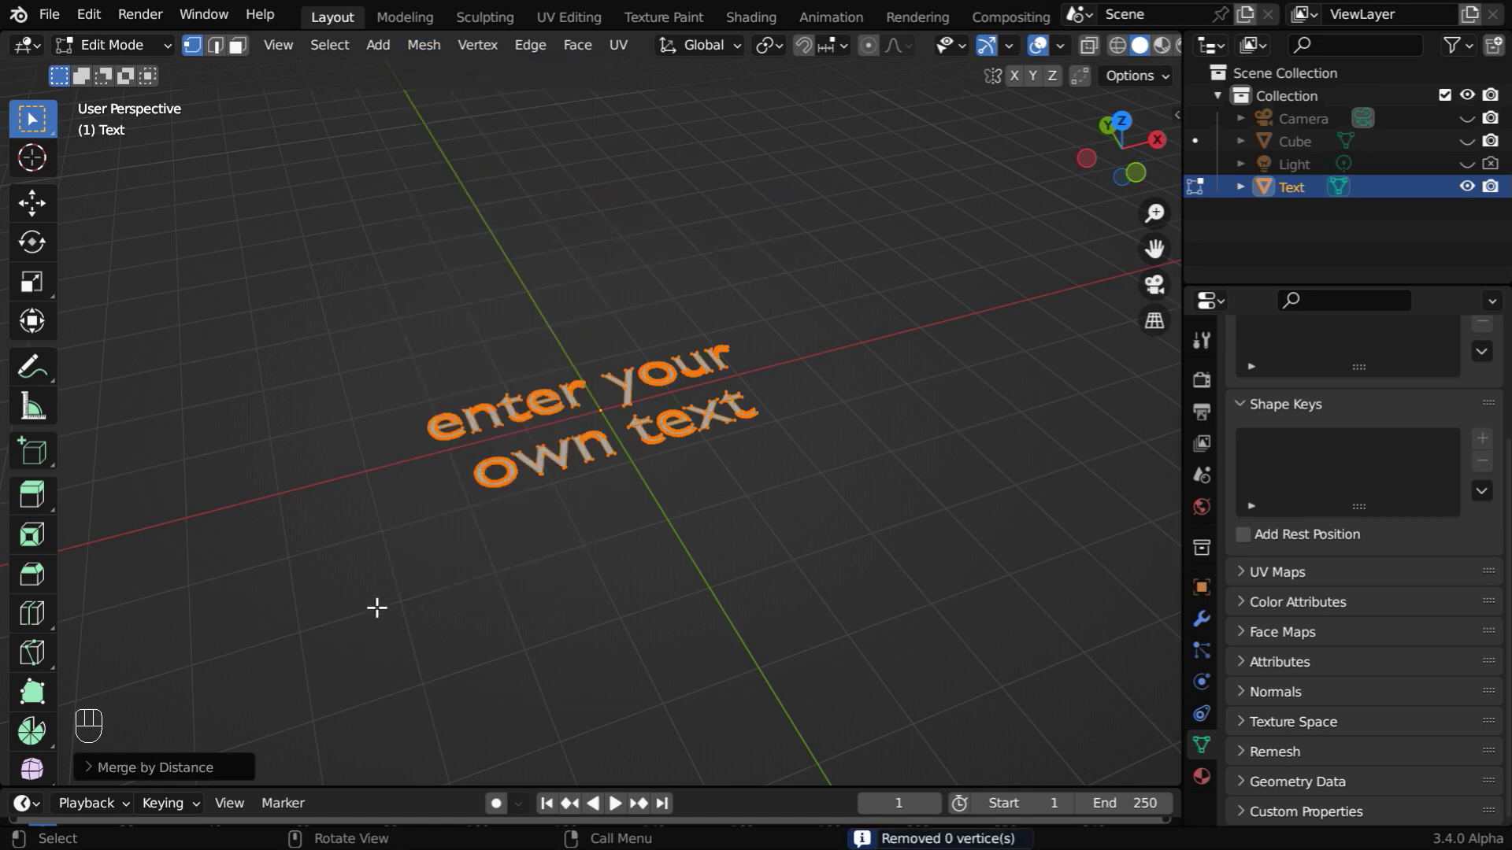
left_click(88, 763)
double_click(322, 712)
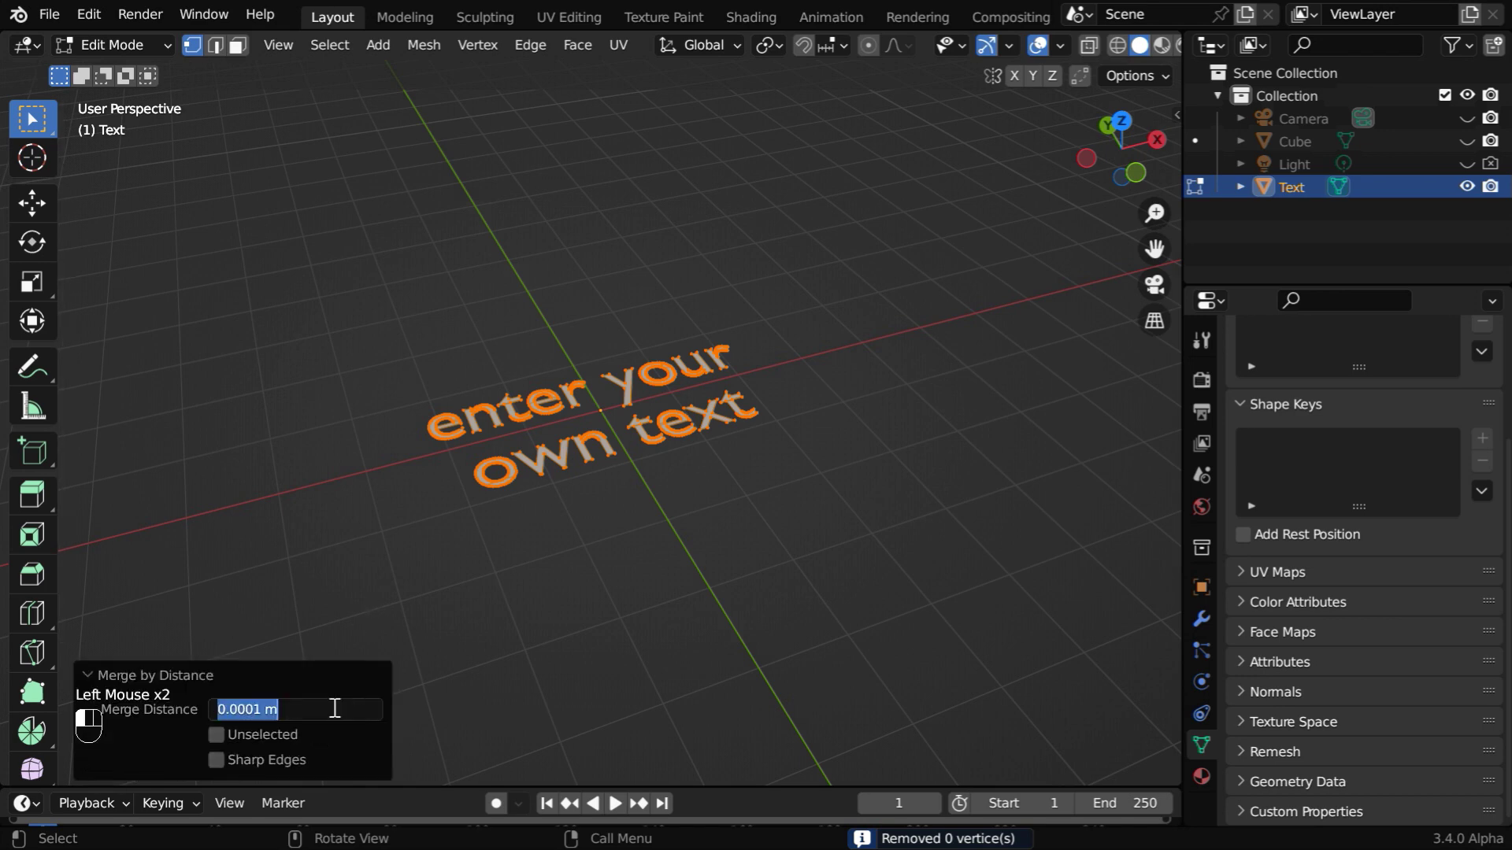
type("0.01")
key("Return")
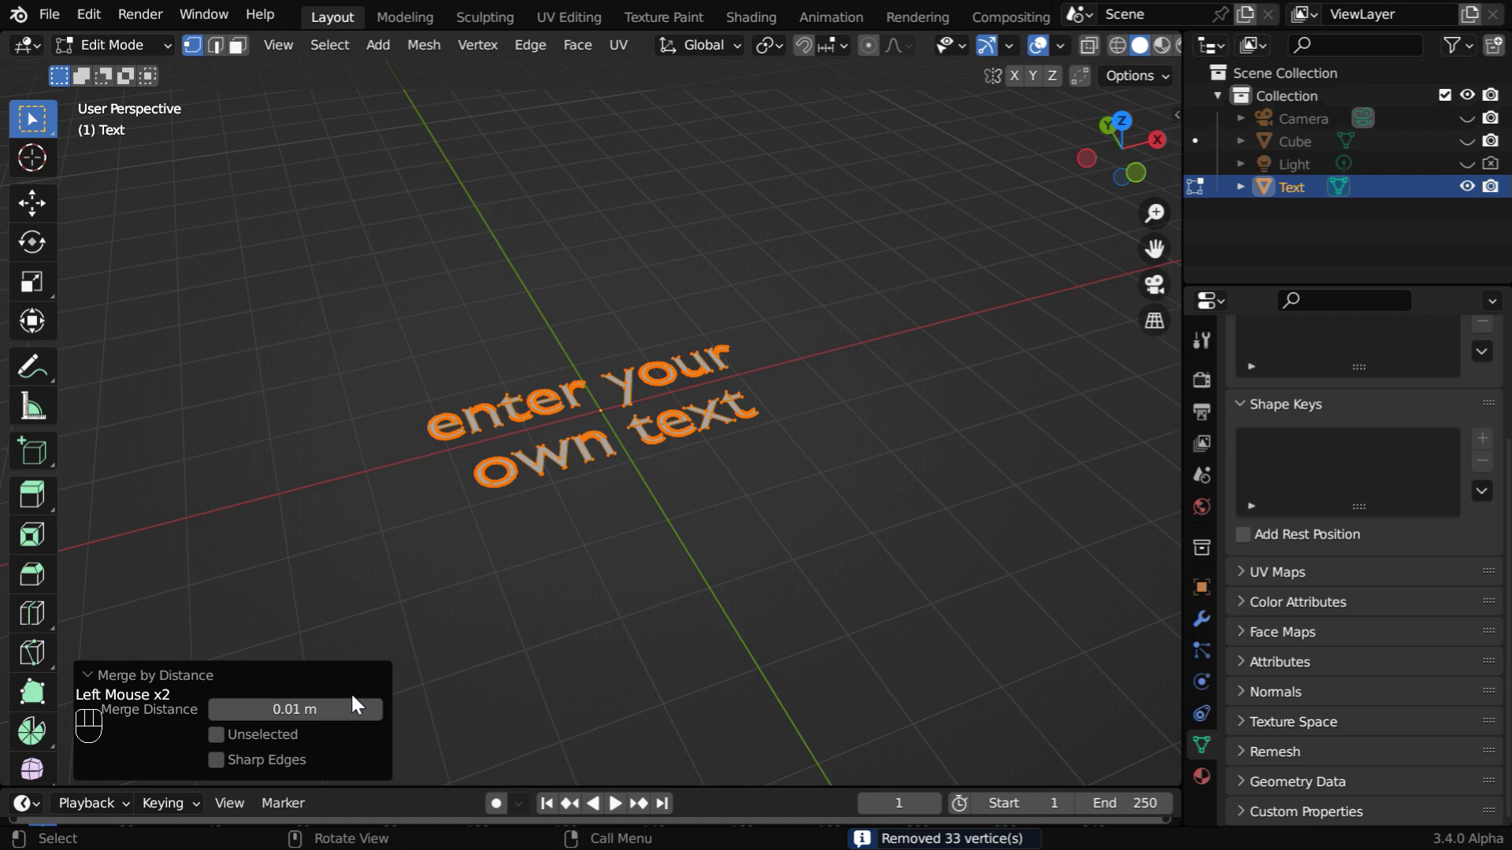
left_click(99, 675)
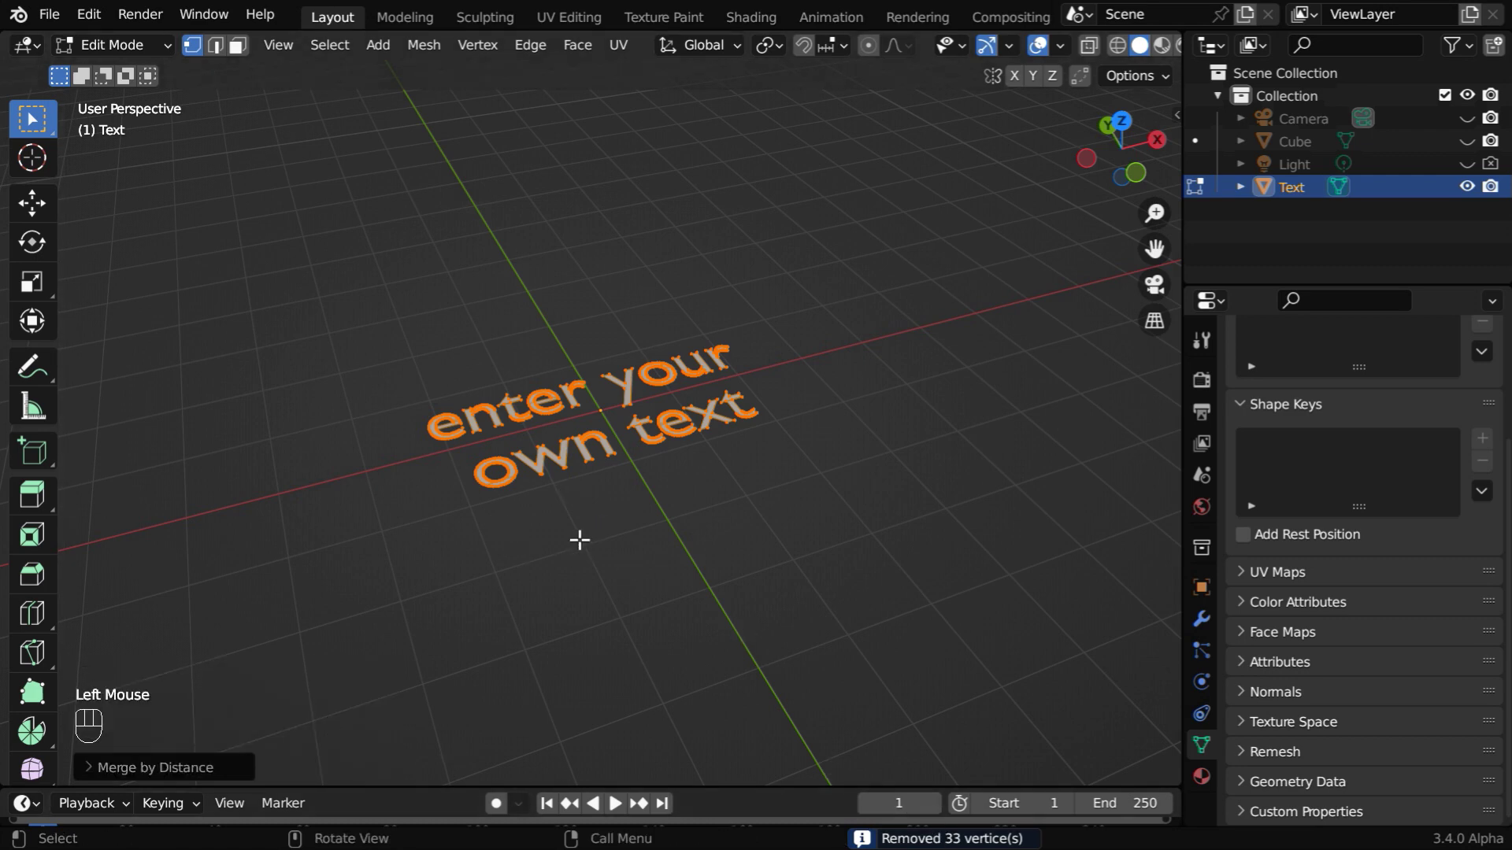
Extrude the flat letter faces by 0.5 m along their normals.
middle_click_drag(617, 588, 617, 543, "ctrl")
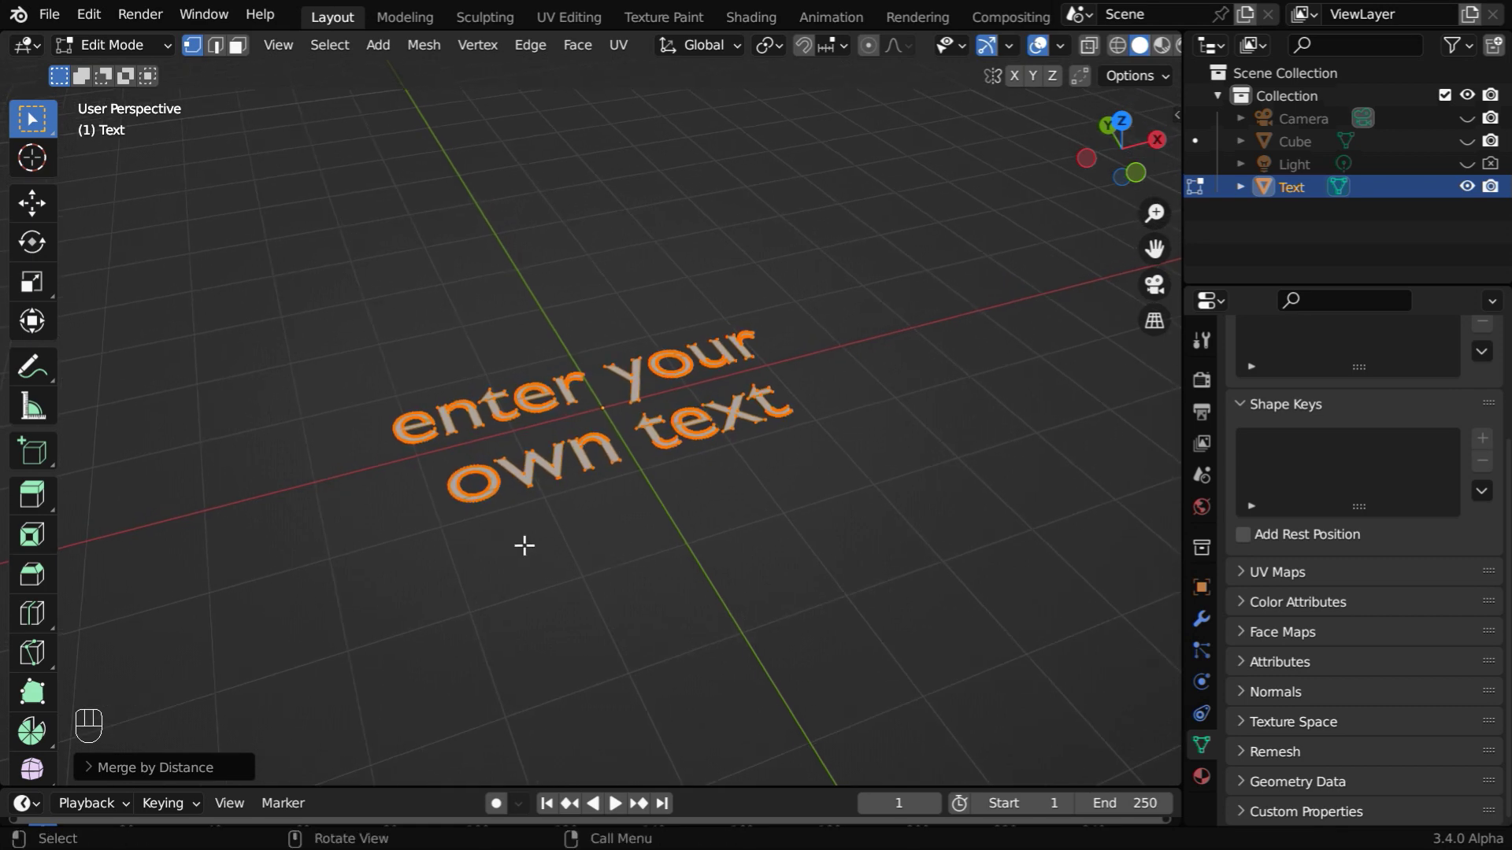
key("e")
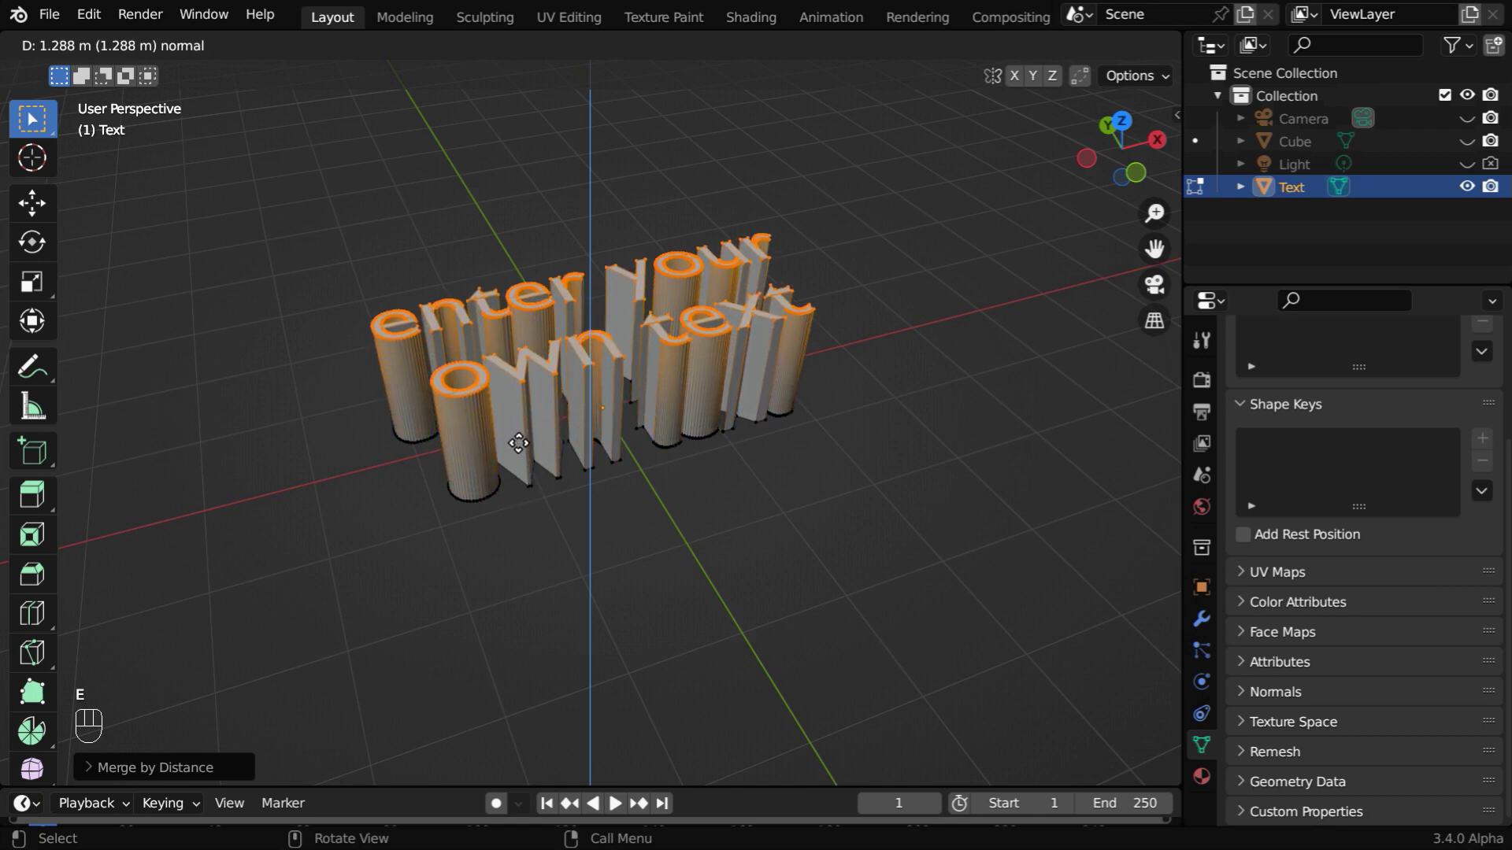
type(".5")
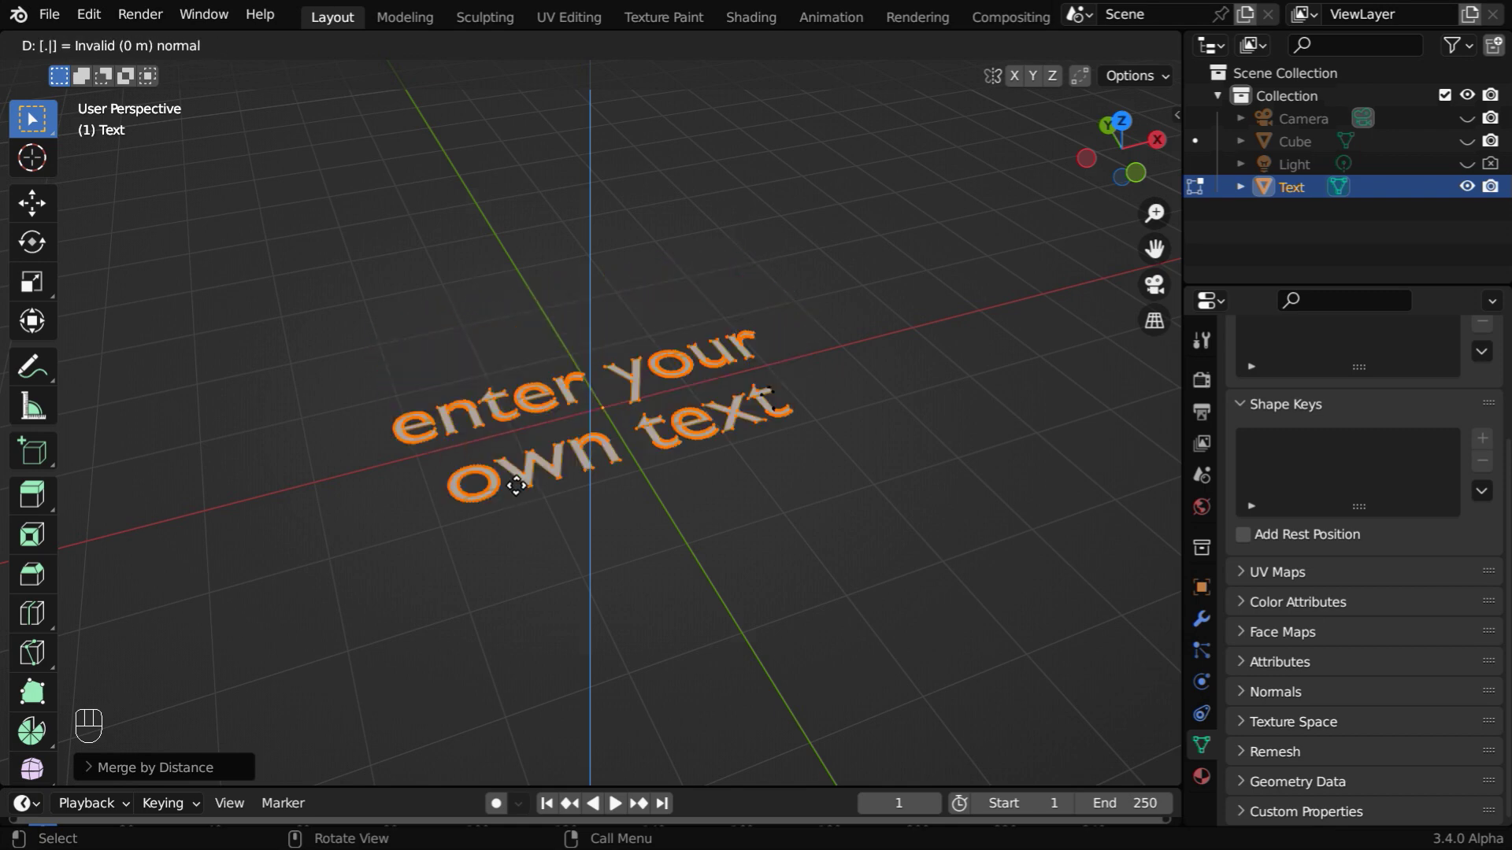
key("Return")
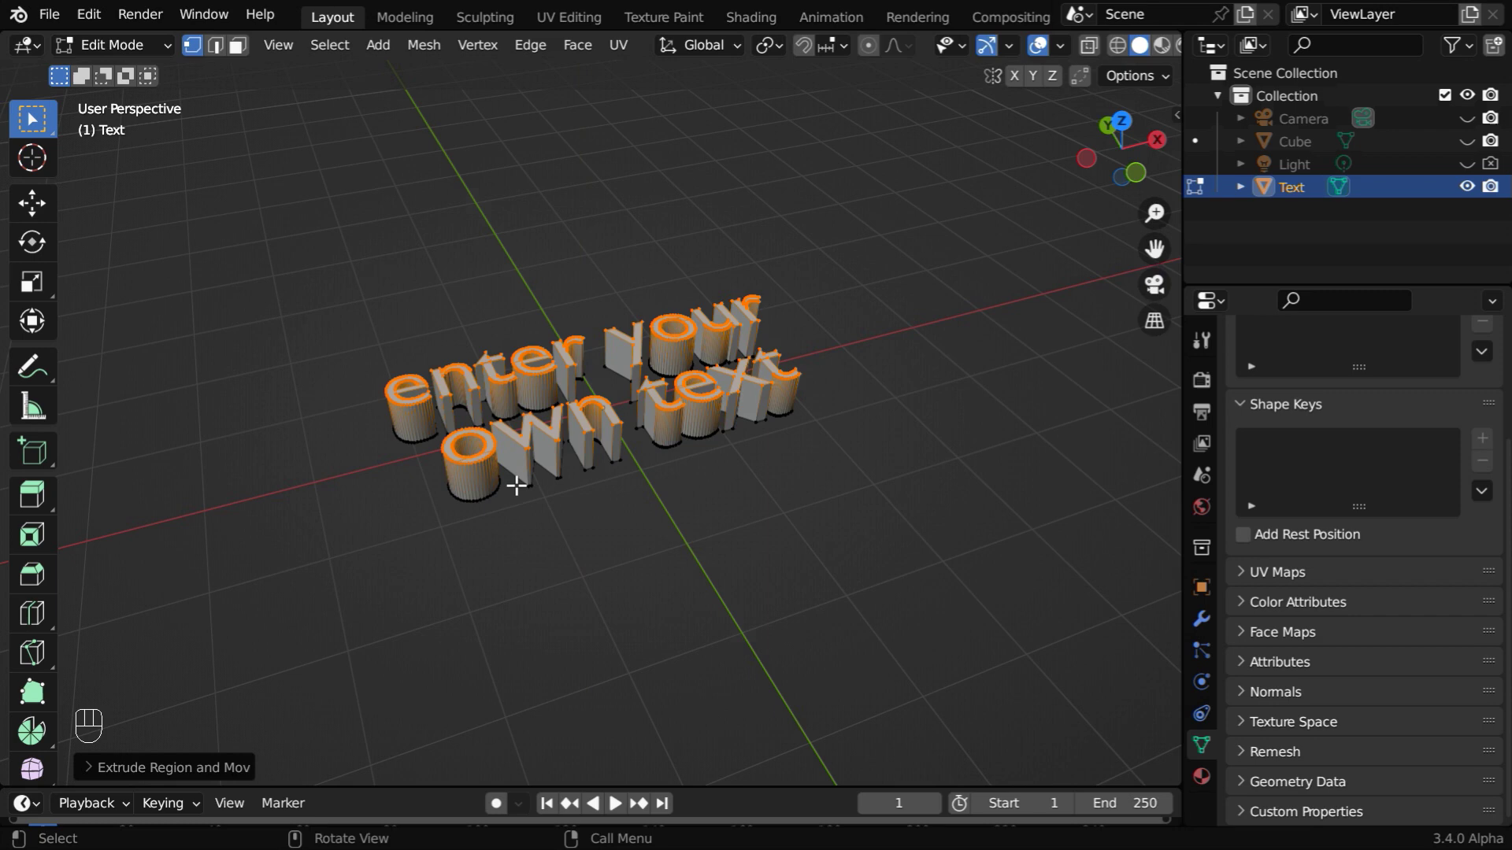
Merge all vertices of the extruded text mesh by distance and return to Object Mode.
key("a")
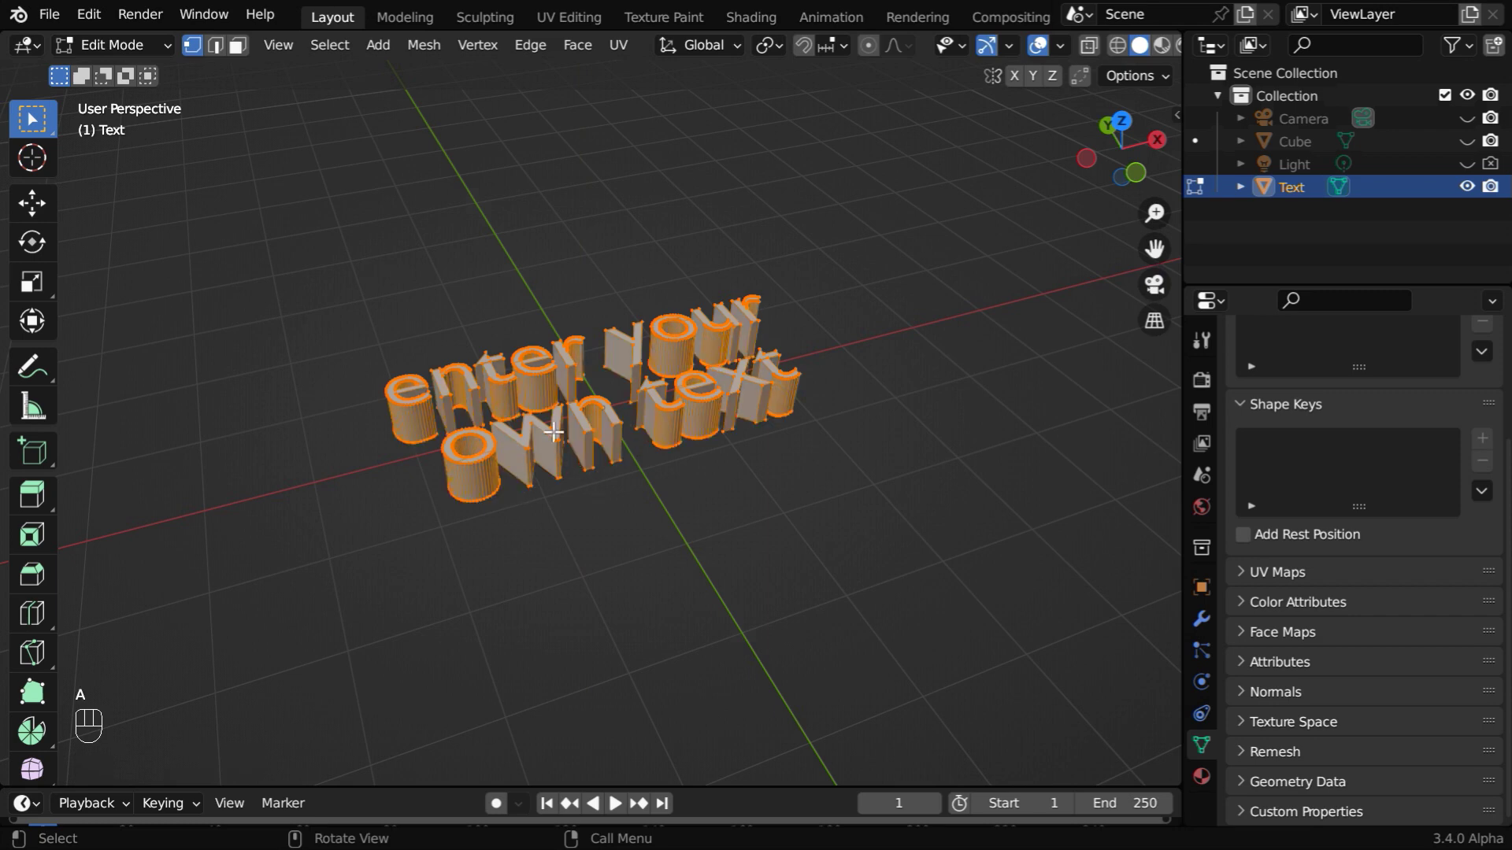
left_click(427, 48)
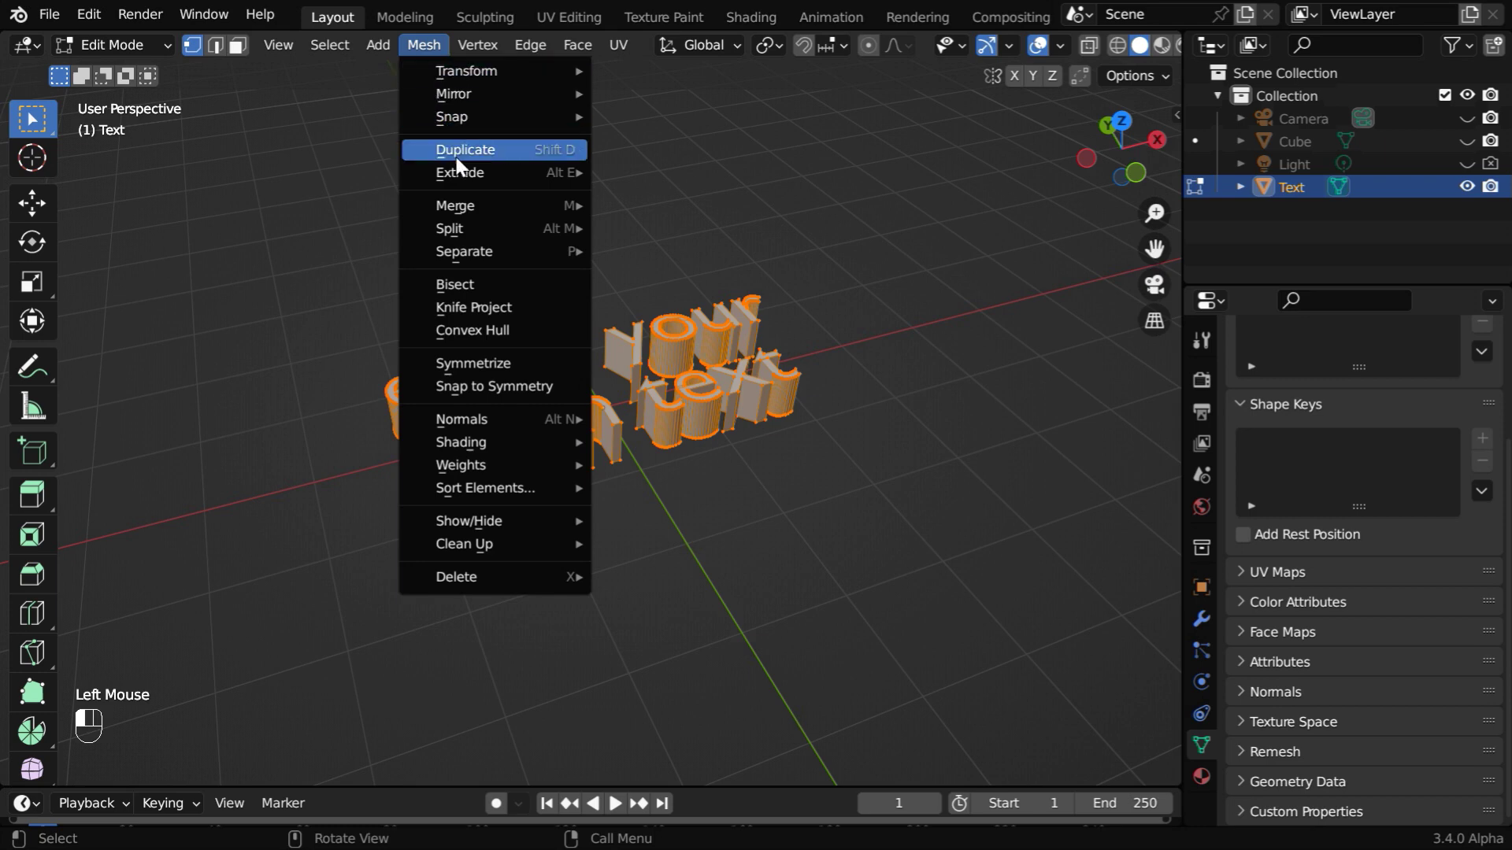
mouse_move(465, 208)
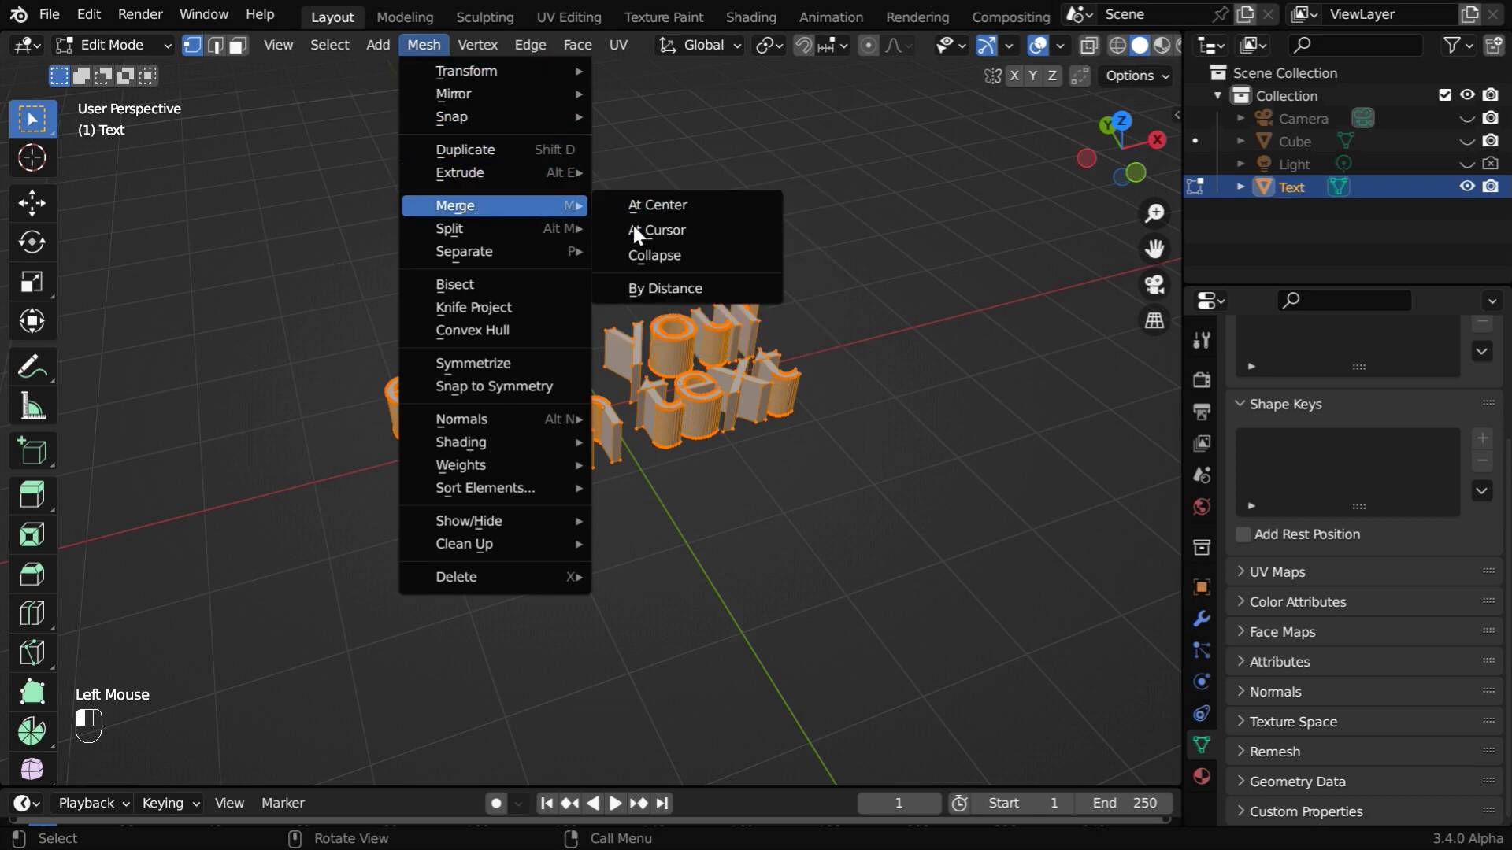
left_click(665, 288)
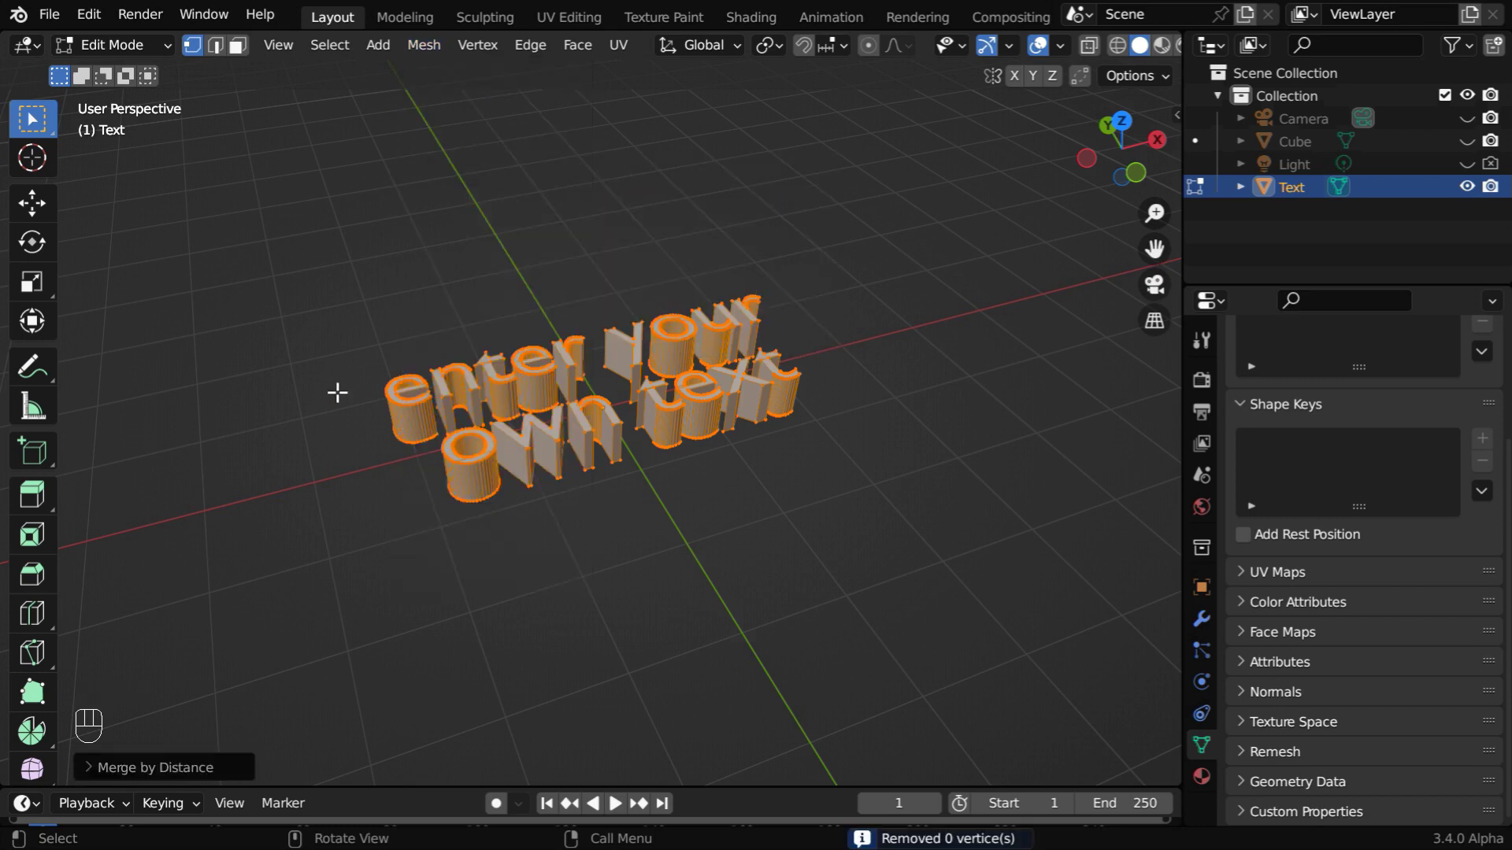
left_click(153, 41)
left_click(150, 72)
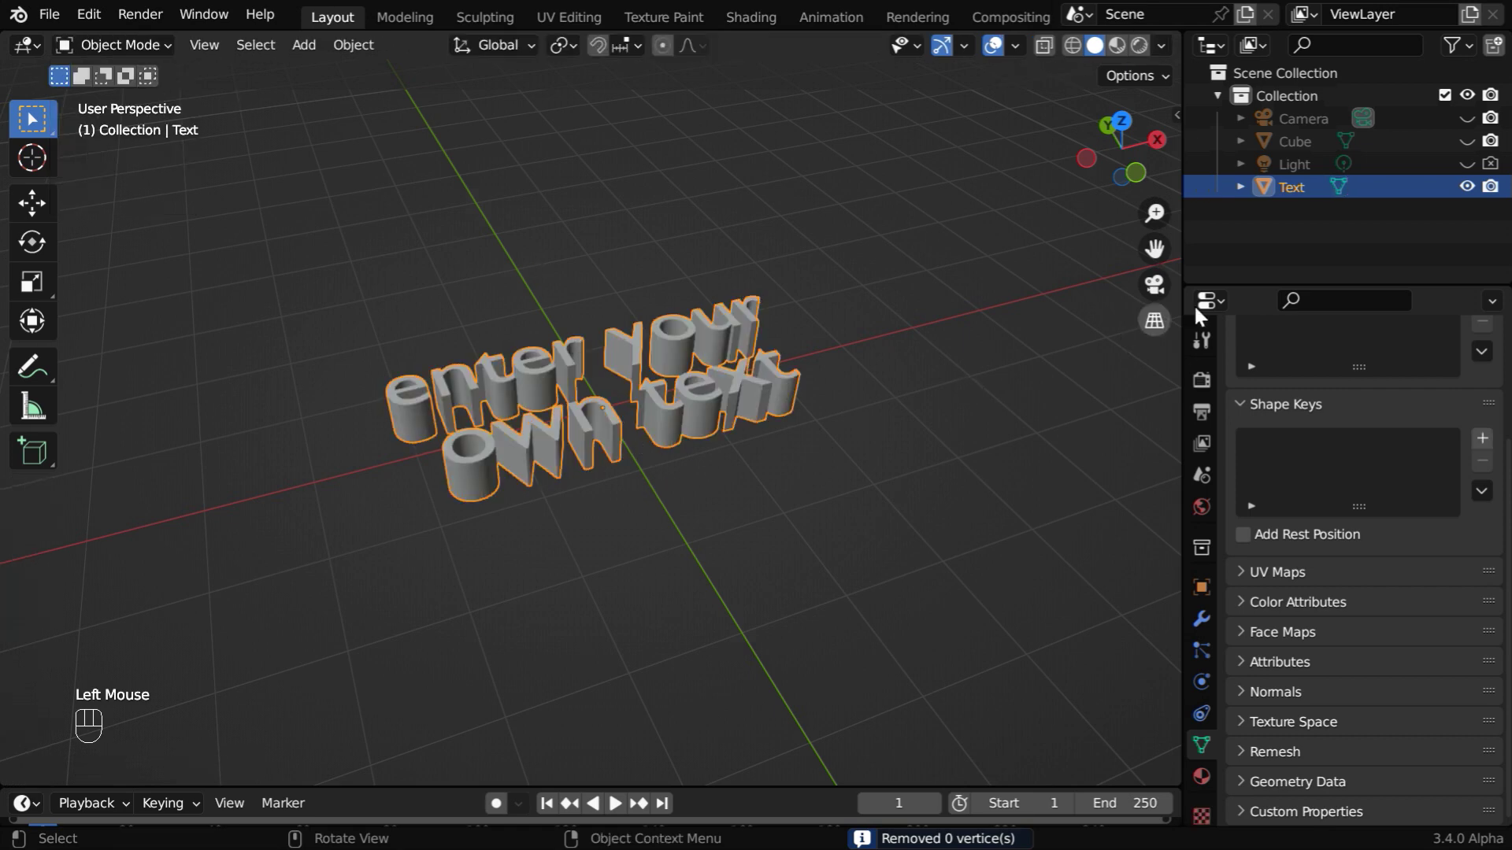
Unhide the cube and set its Z scale to 0.4.
left_click(1467, 141)
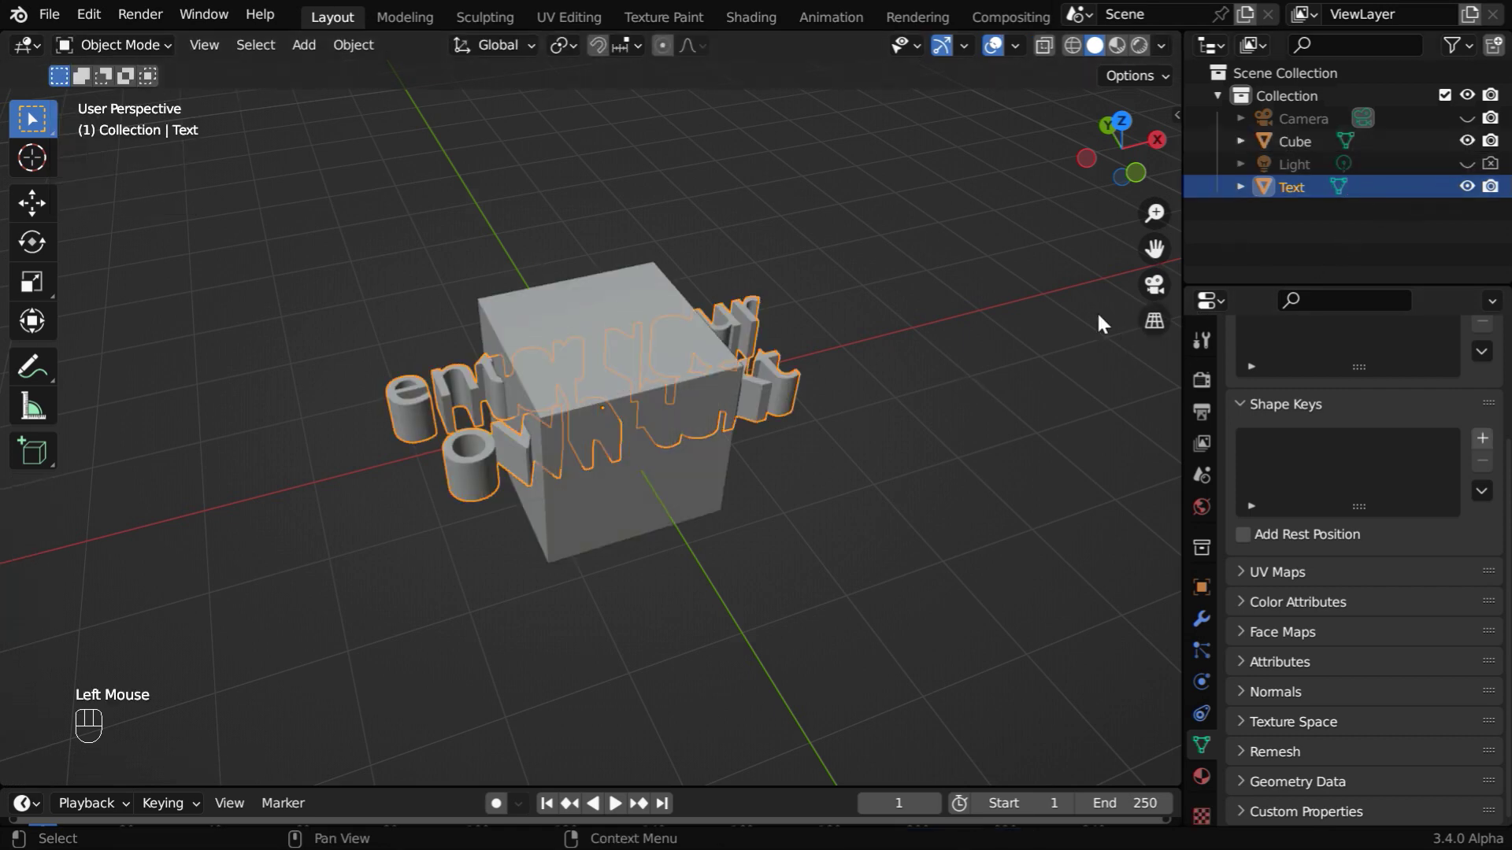
left_click(697, 470)
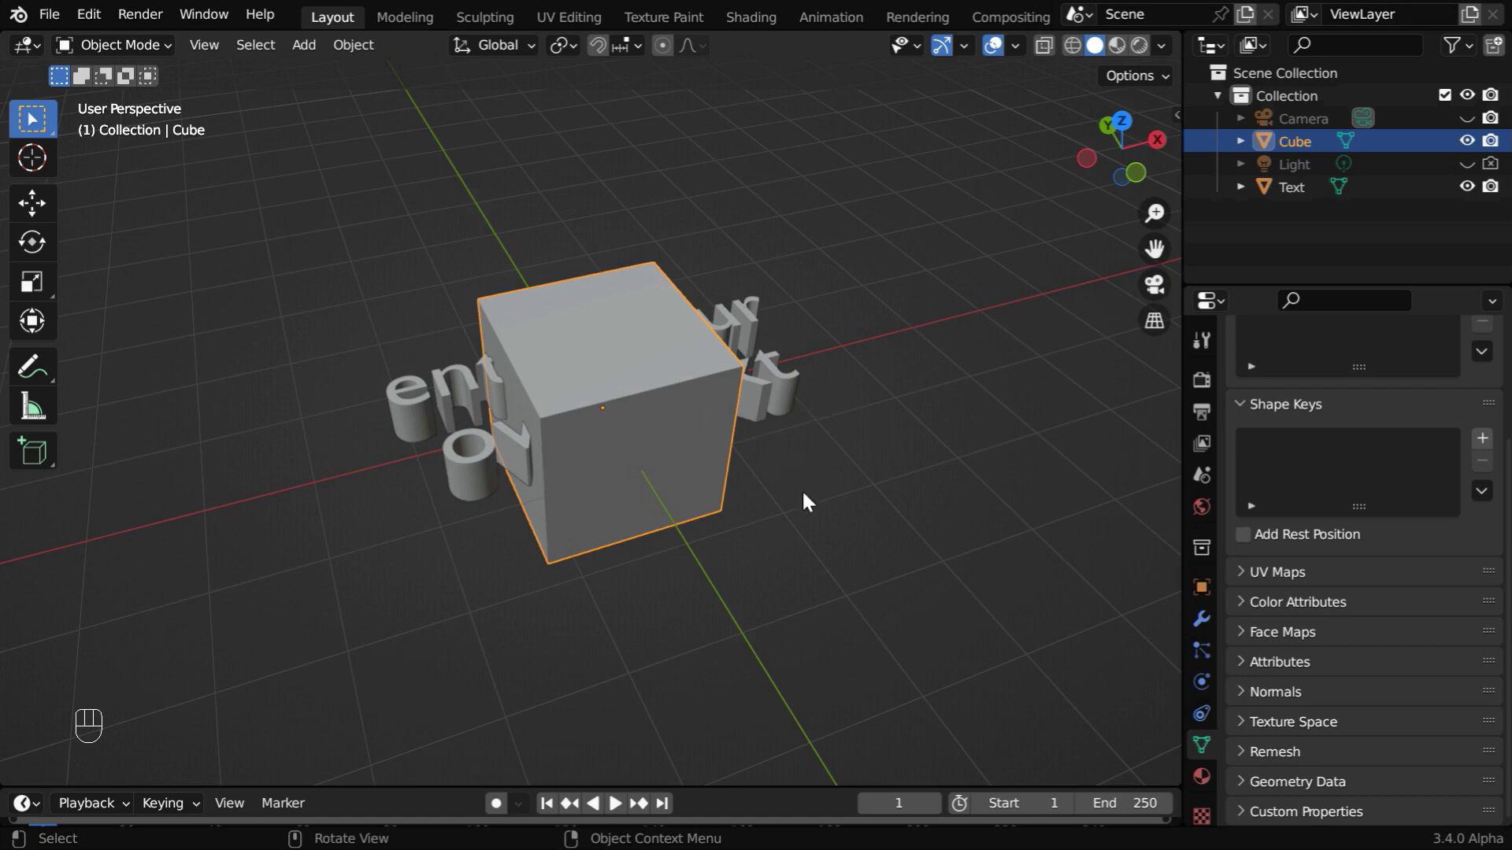
middle_click_drag(805, 495, 817, 513)
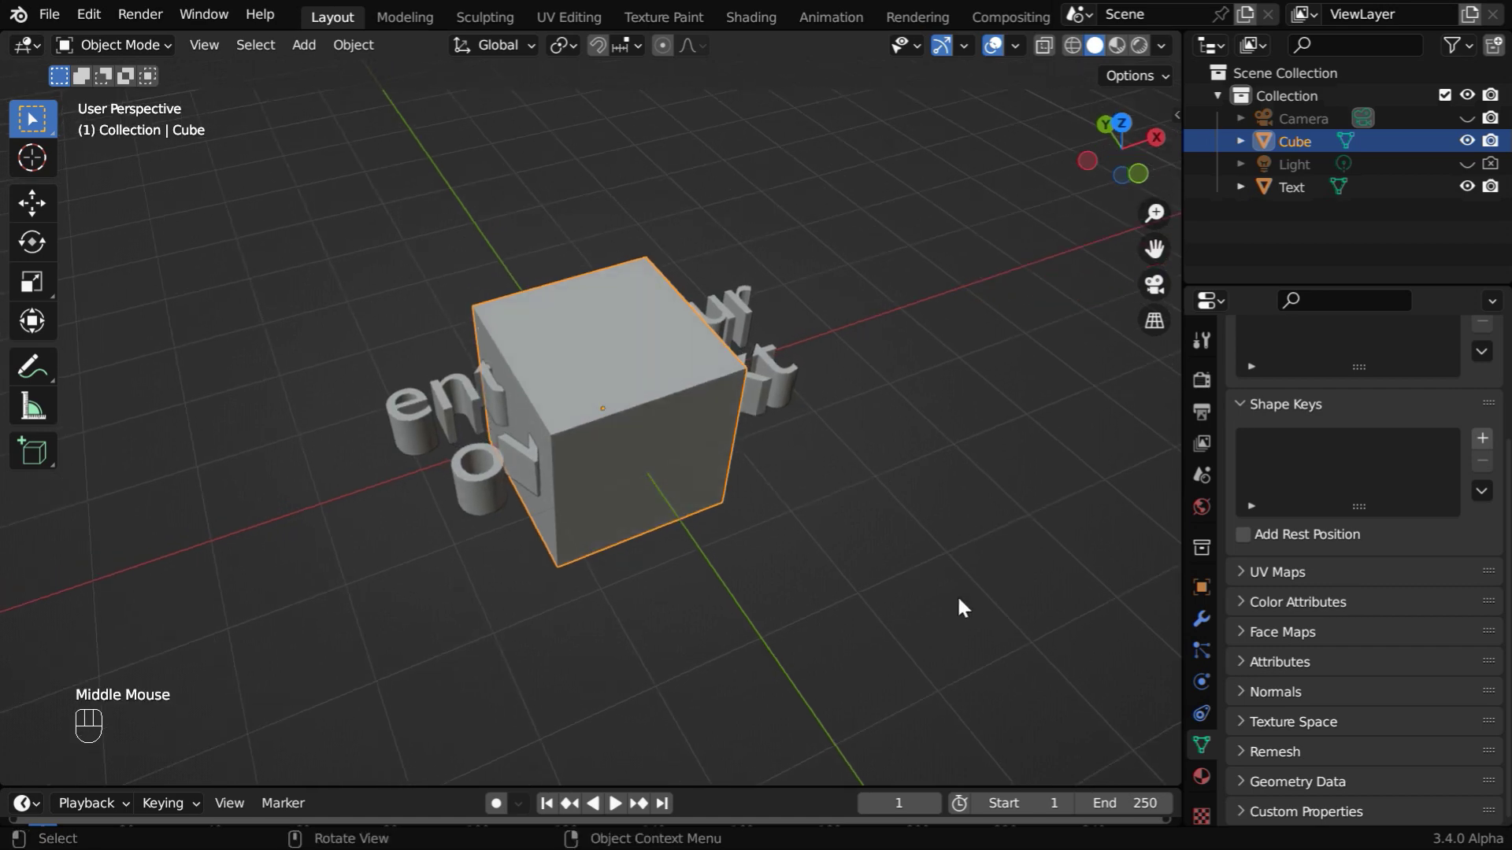
left_click(1195, 591)
scroll(1400, 654, "up", 3)
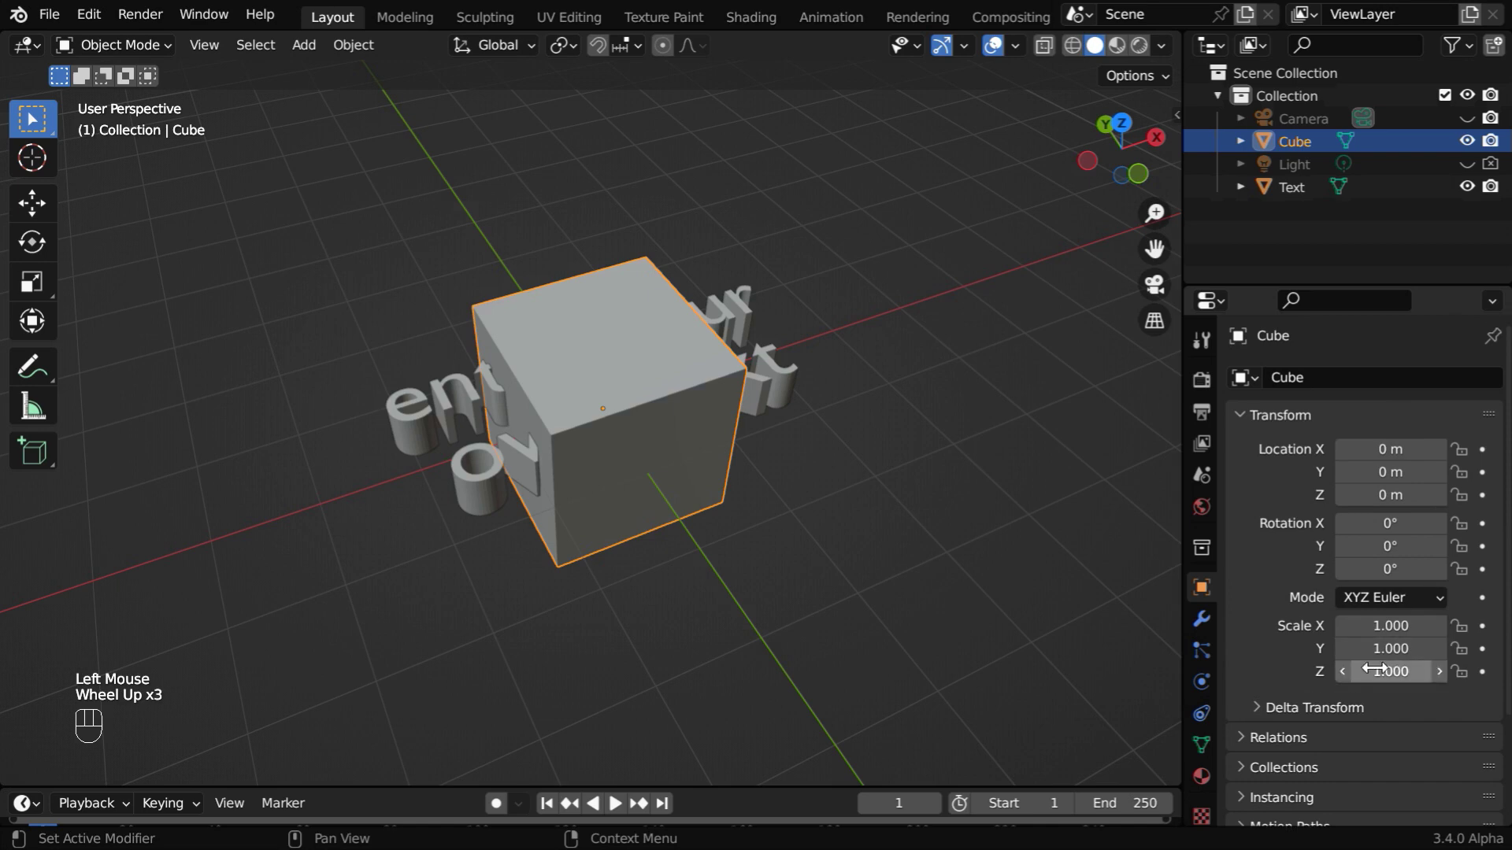
left_click(1409, 673)
type("0.4")
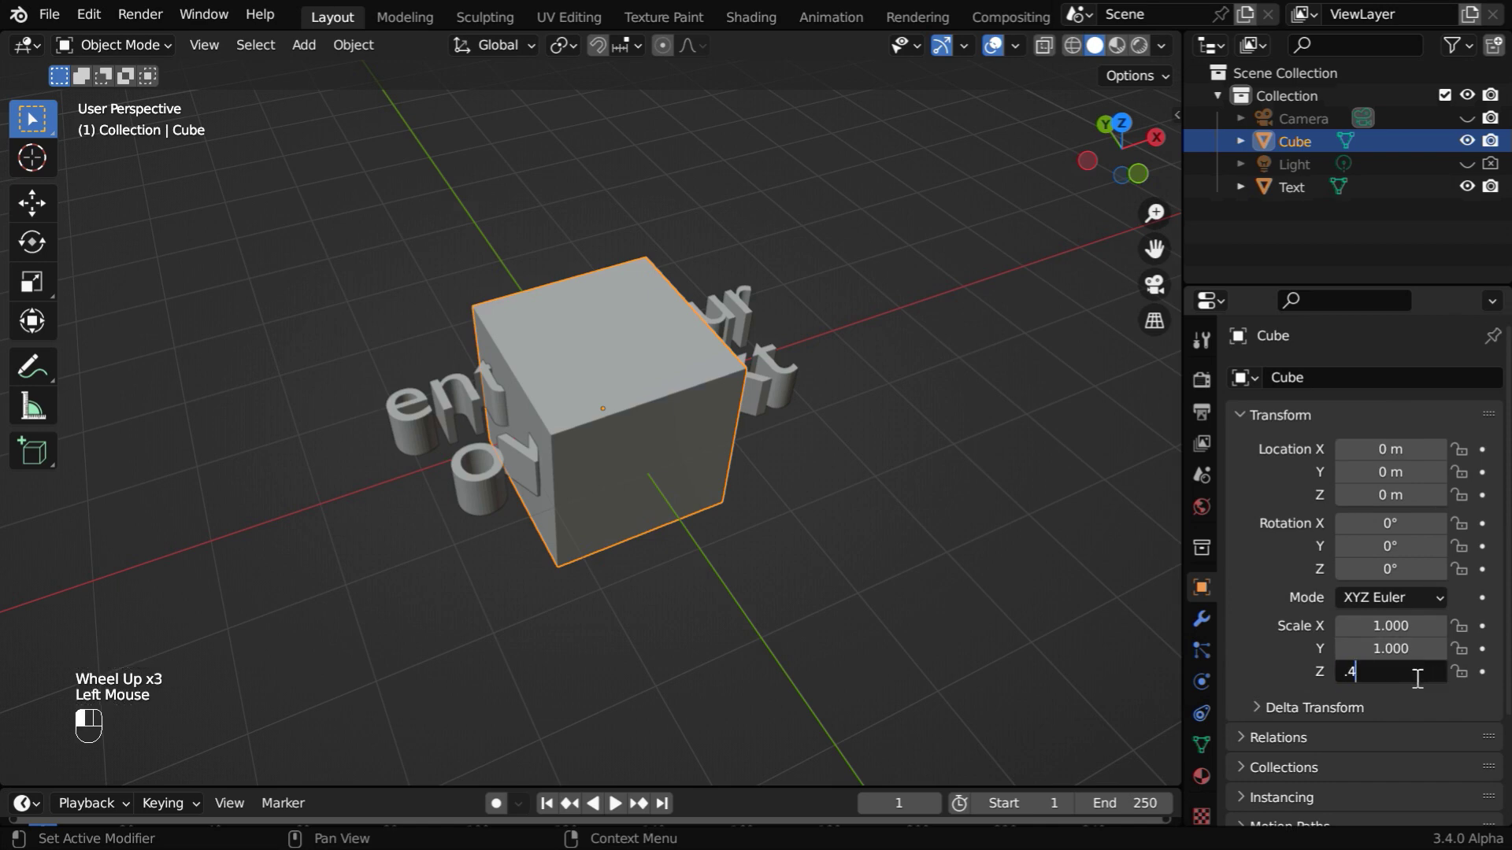
key("Return")
Widen the flattened cube to an X scale of 2.650 and a Y scale of 1.210 so it frames the text.
left_click_drag(1390, 626, 1473, 626)
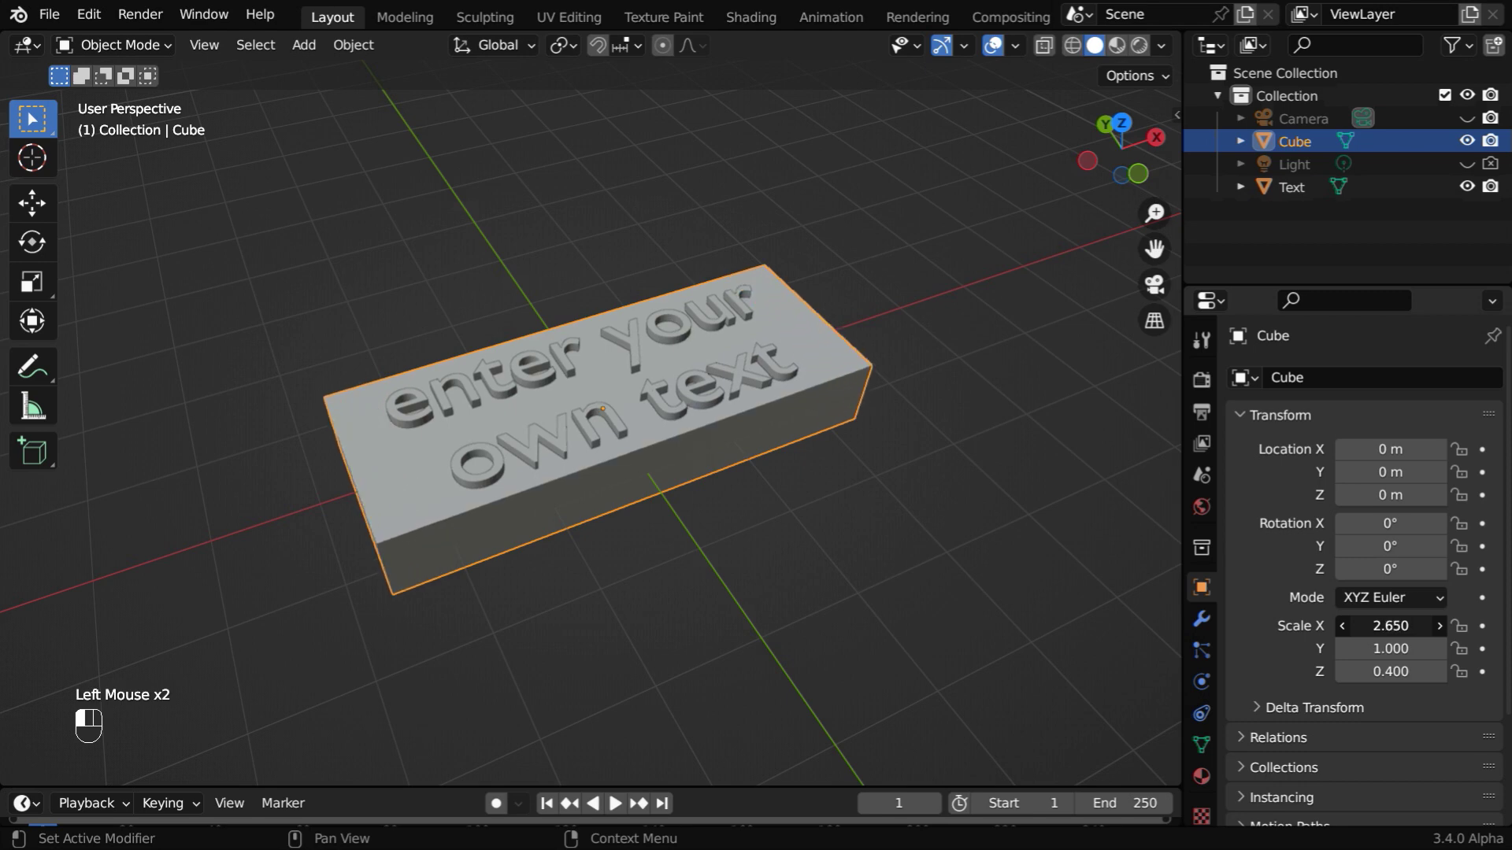
left_click_drag(1391, 648, 1424, 649)
middle_click_drag(697, 499, 692, 508)
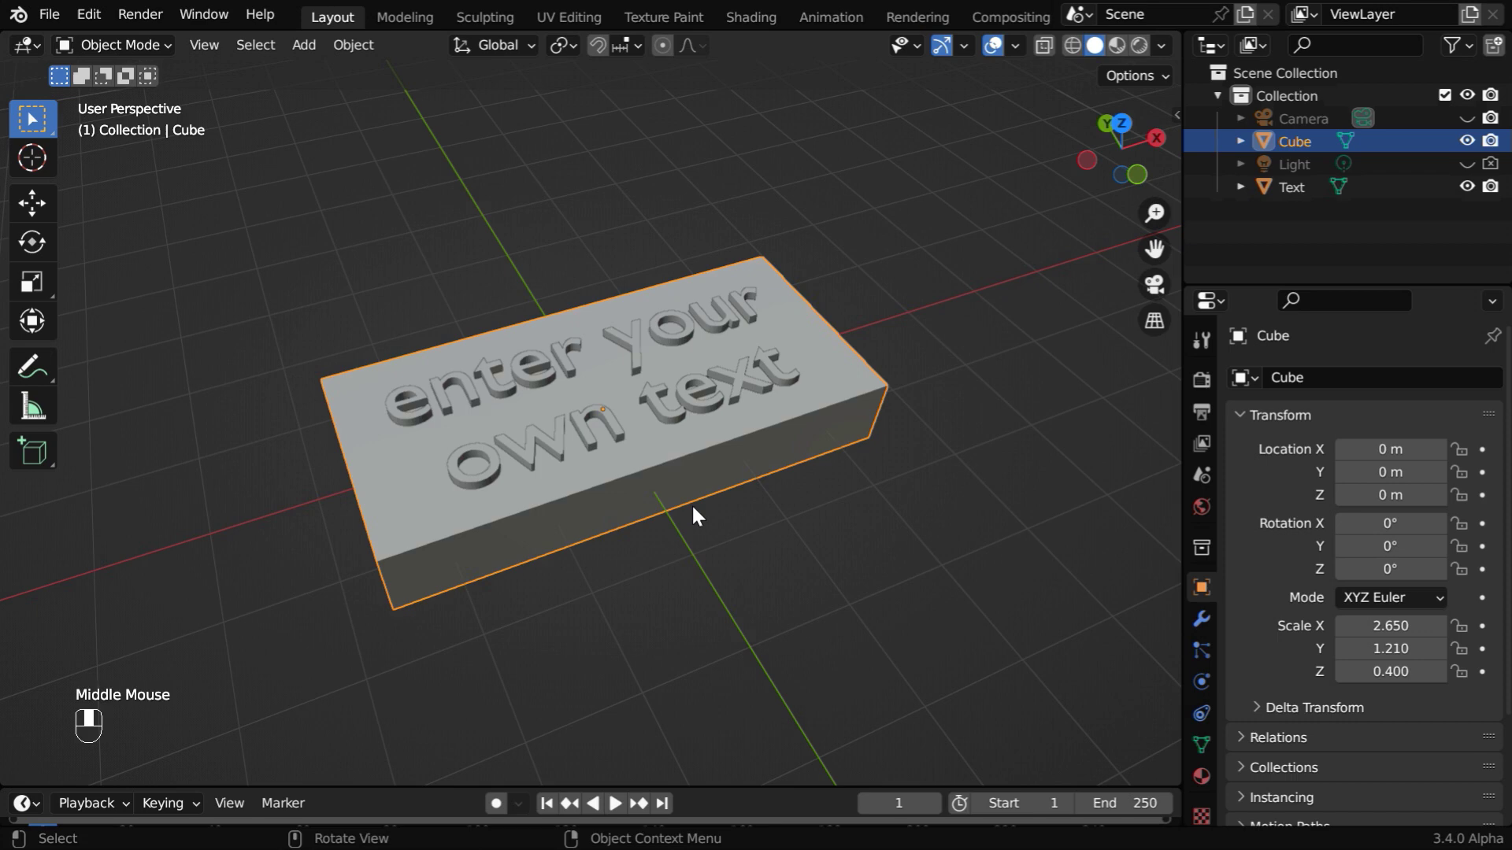
Raise the text mesh along the Z axis to a height of about 0.178 m, so it stands out of the block.
left_click(522, 451)
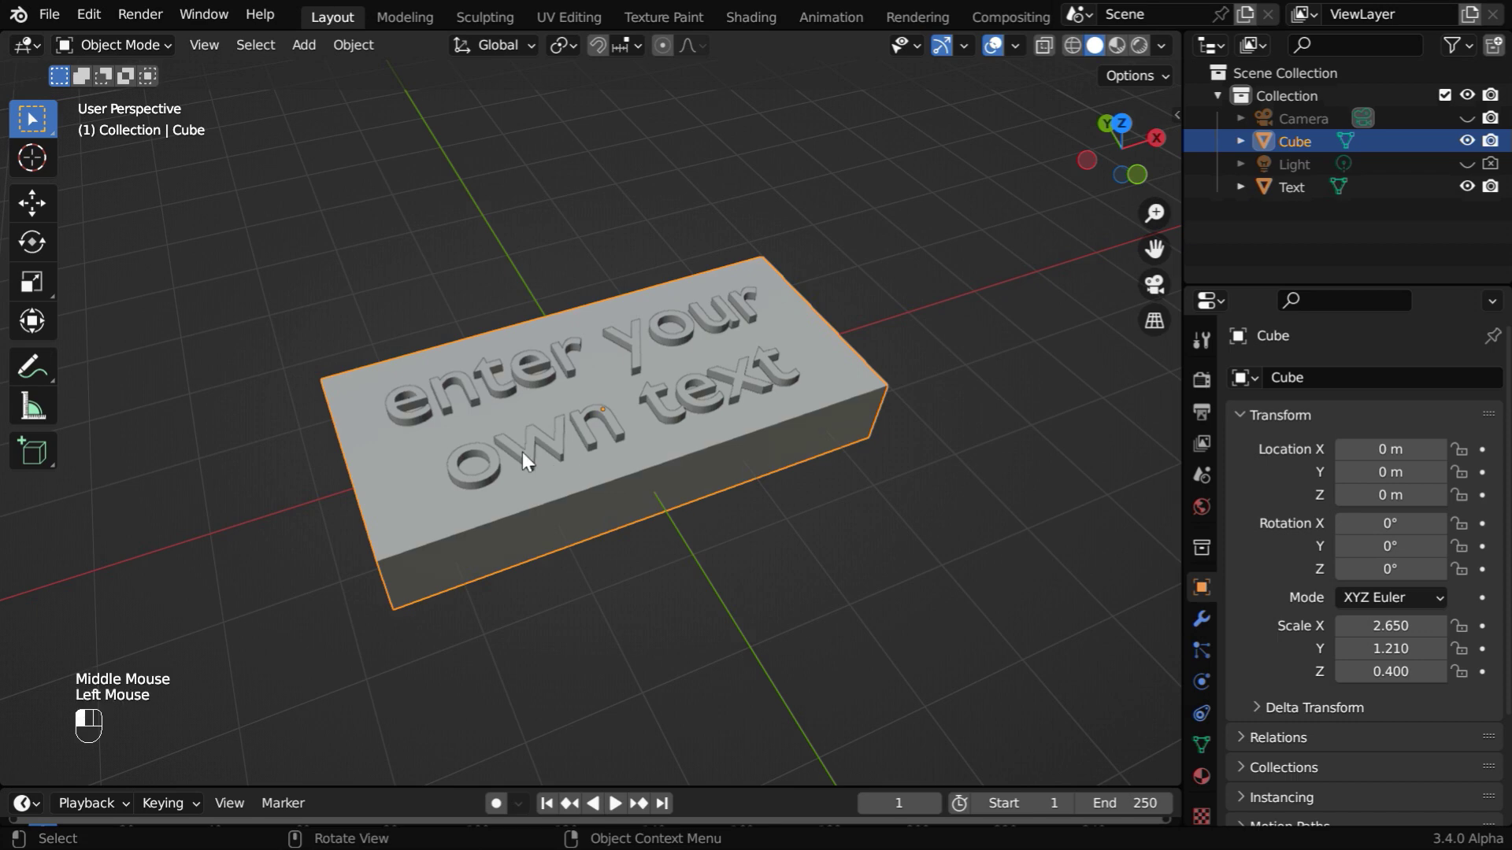
left_click(41, 214)
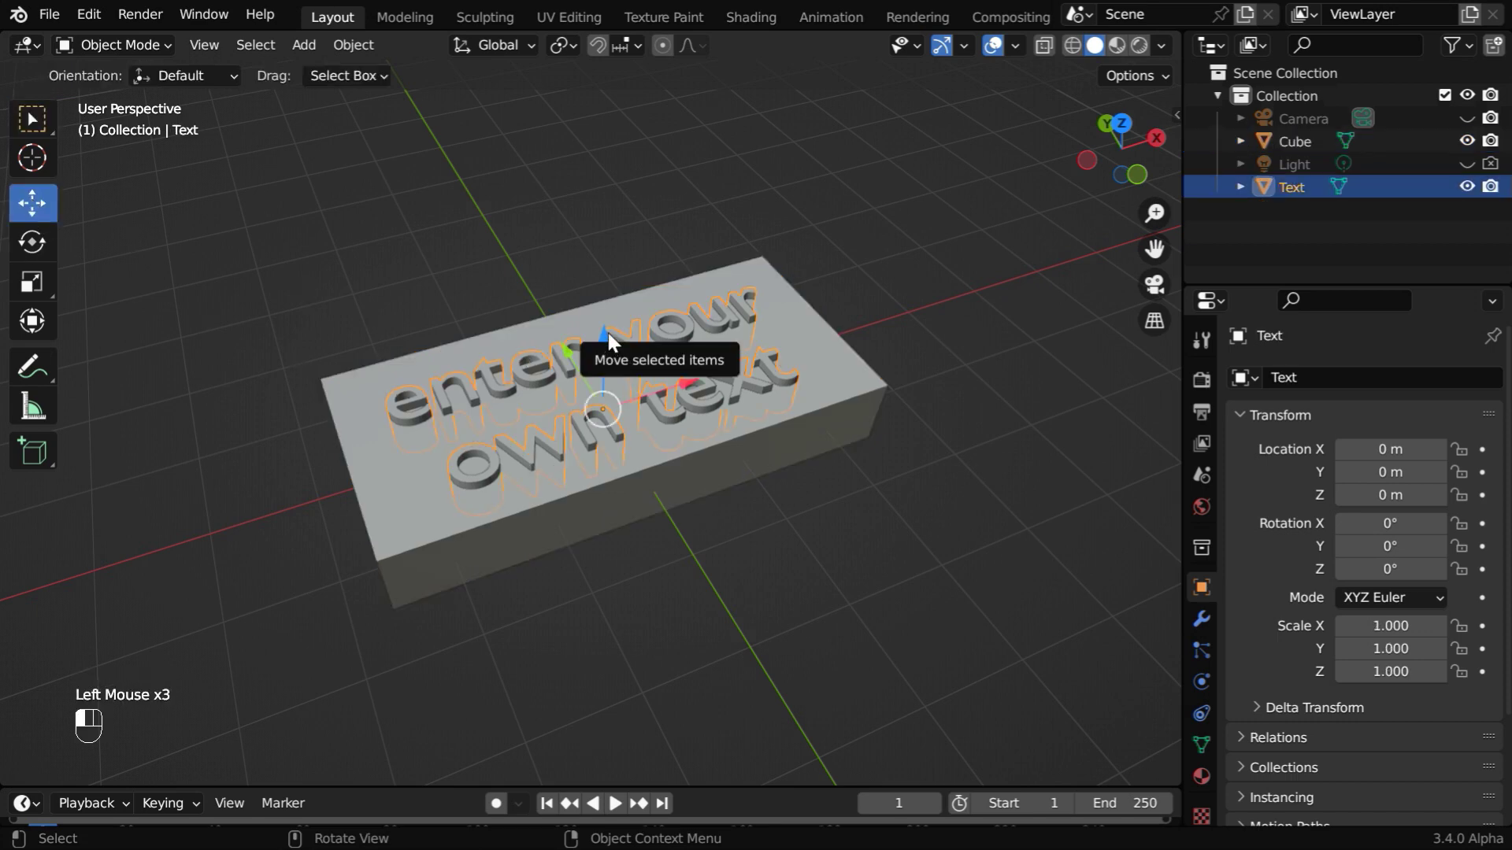
left_click_drag(608, 333, 606, 321)
middle_click_drag(639, 452, 644, 430, "ctrl")
left_click(33, 117)
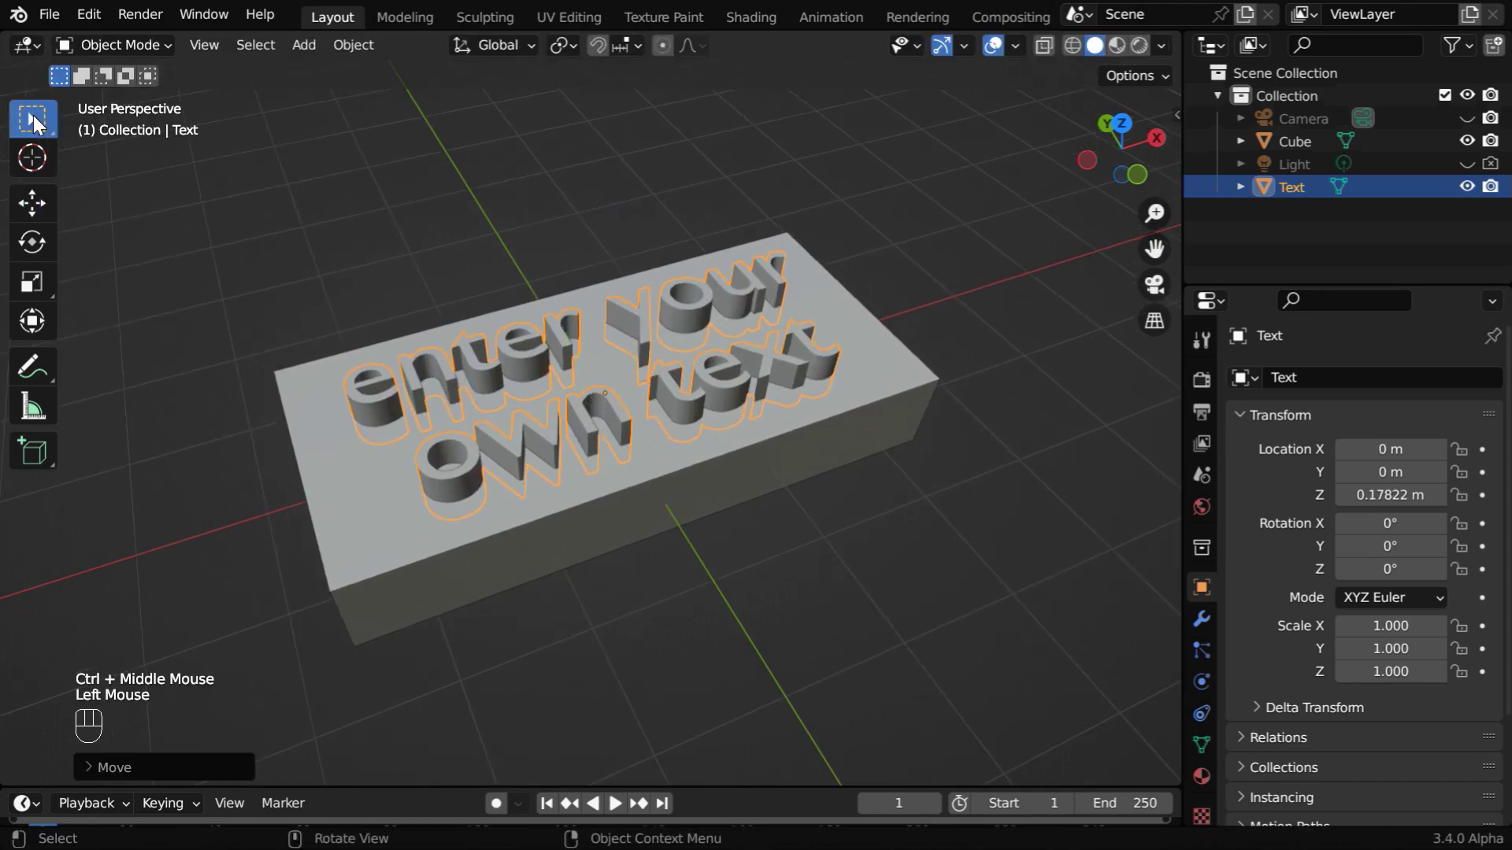
Add a Boolean modifier to the block, set to Union with the Text mesh as its object.
left_click(655, 500)
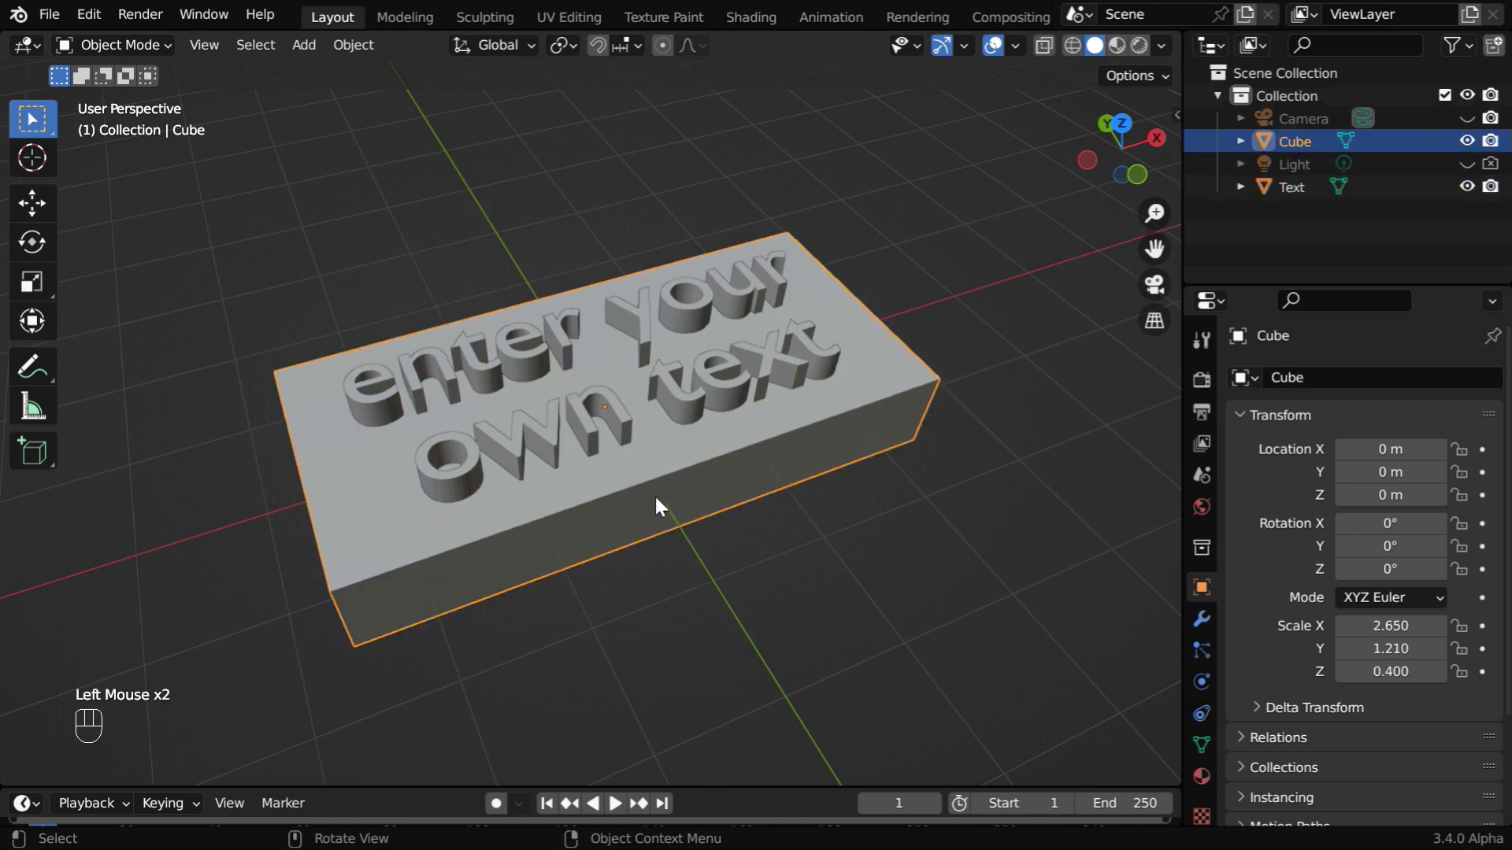
left_click(1202, 620)
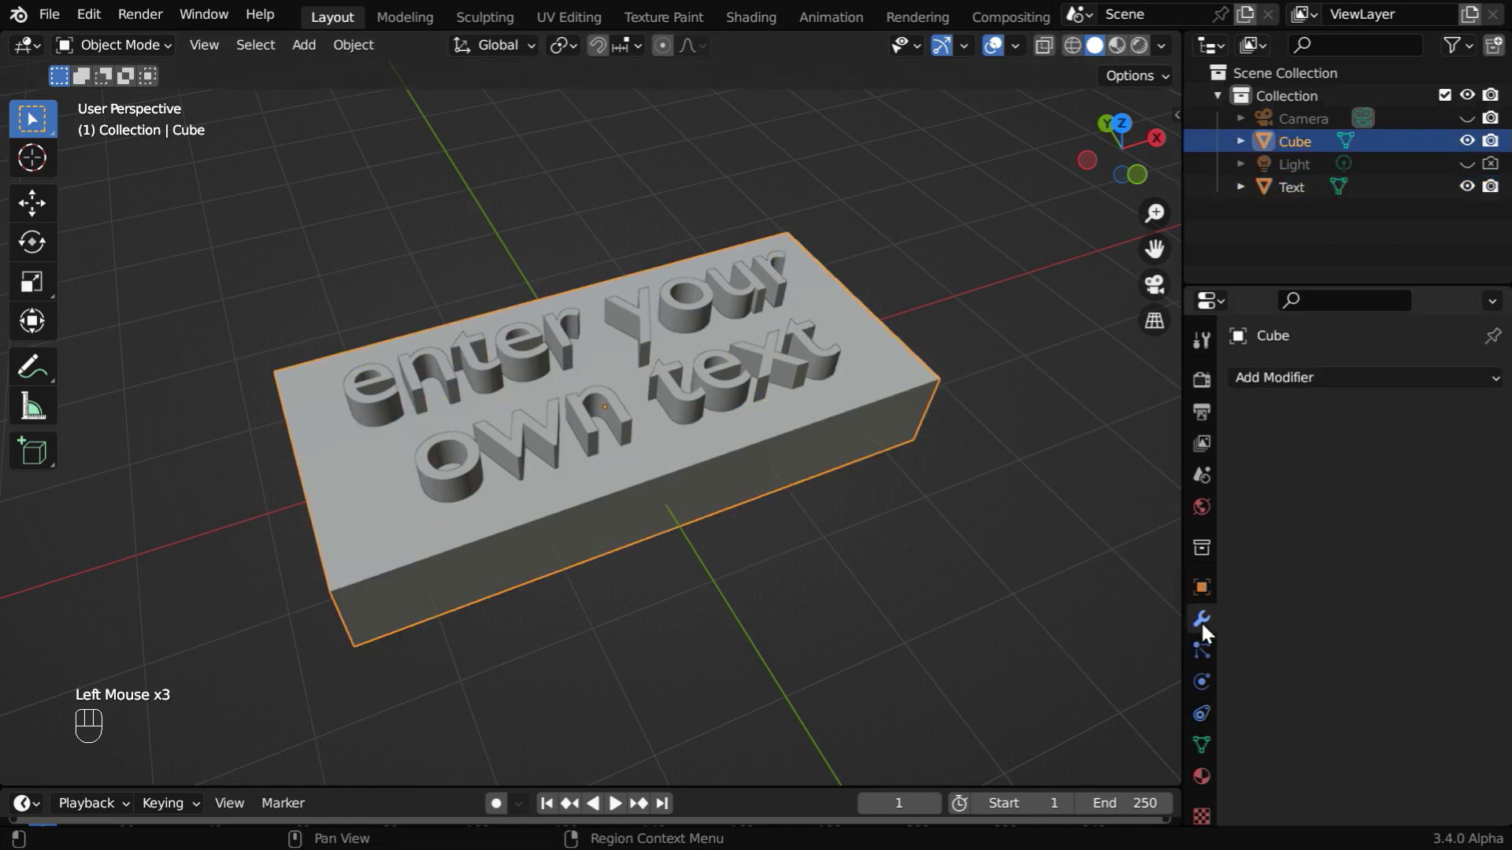
left_click(1289, 380)
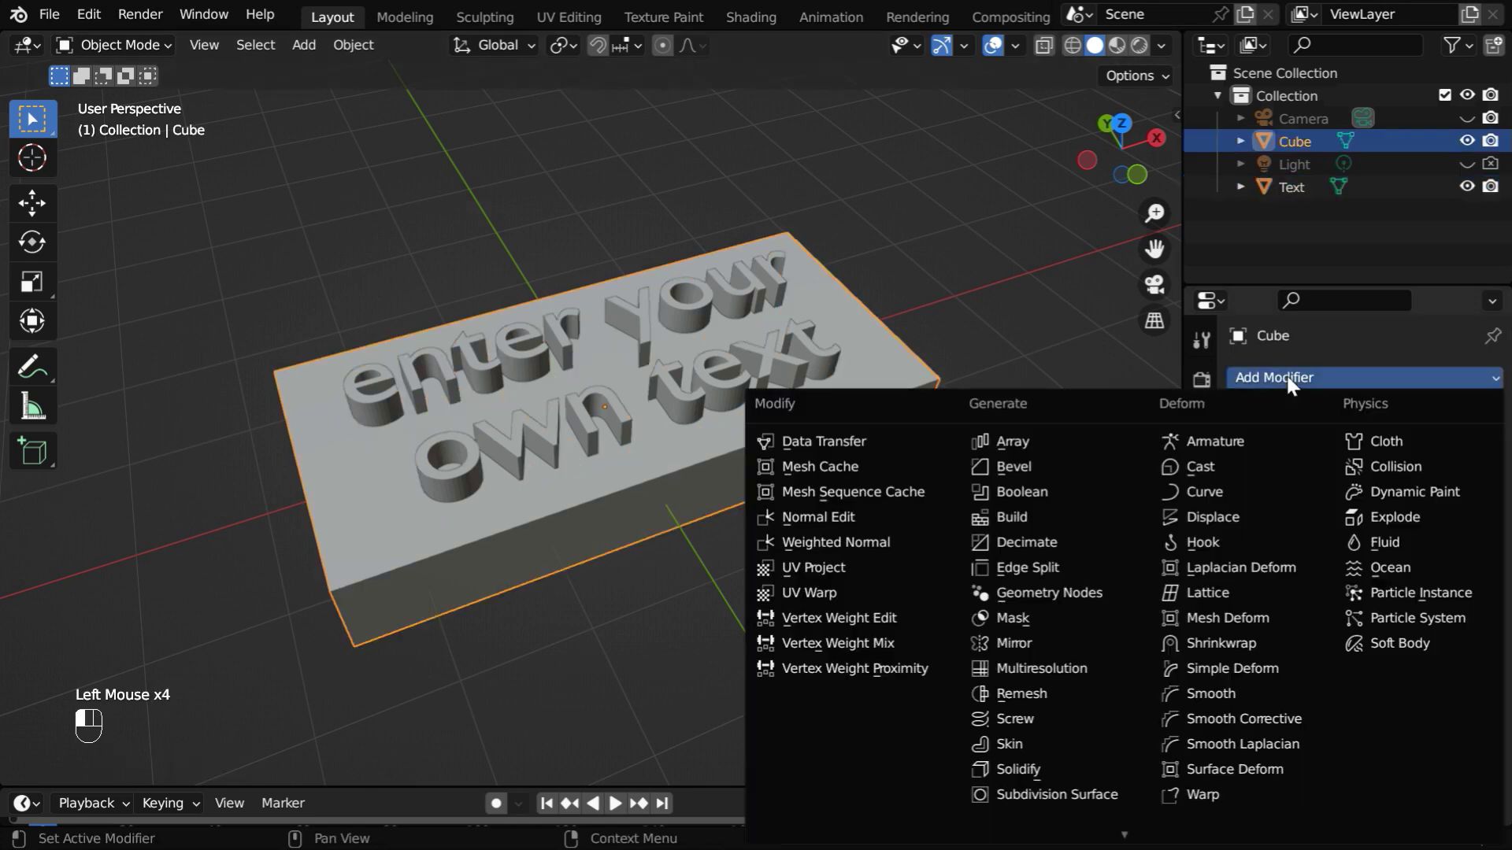
left_click(1028, 496)
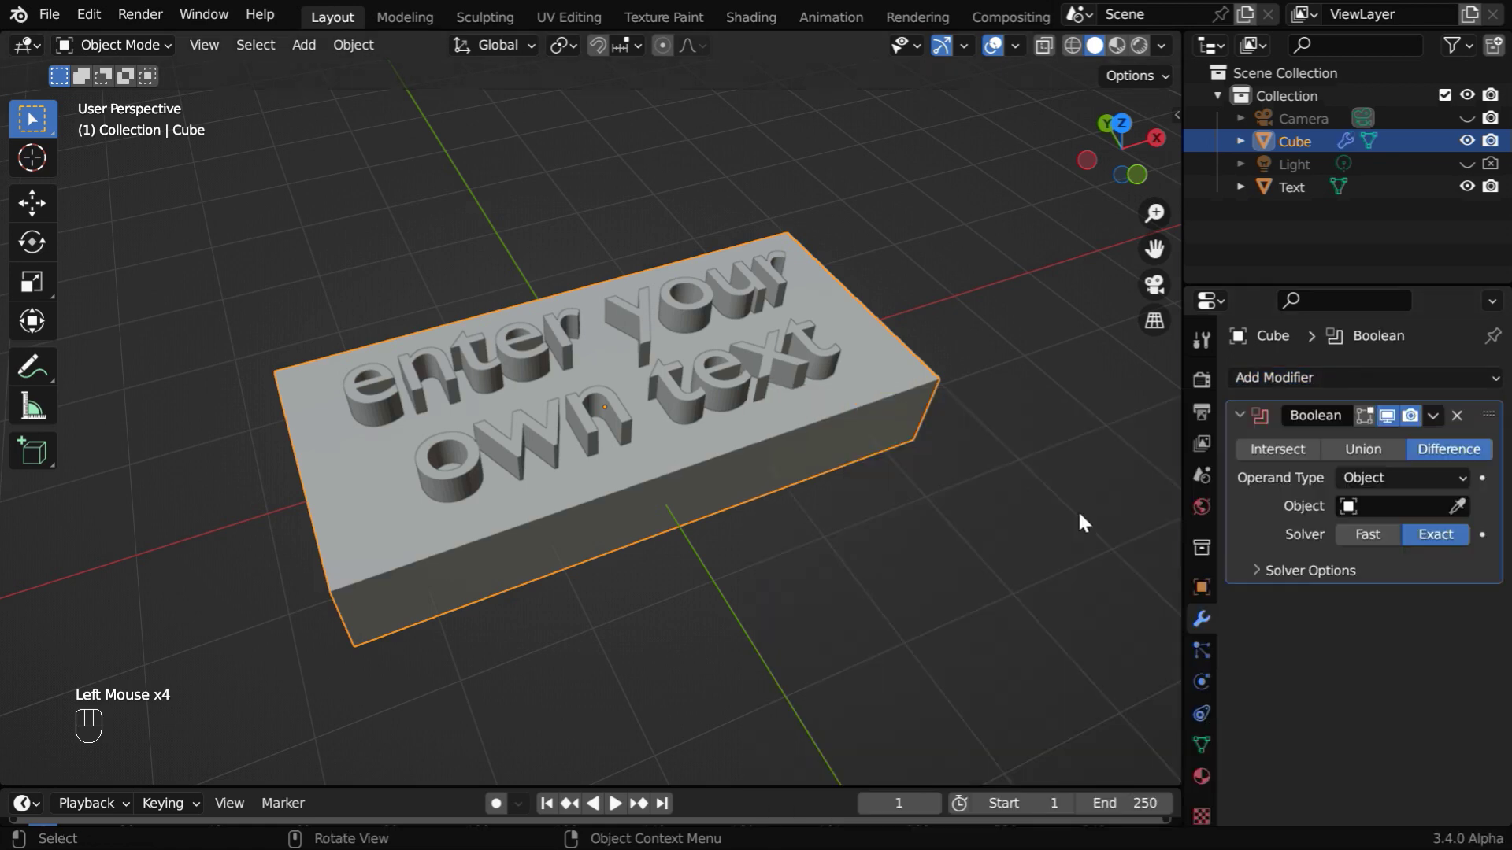
left_click(1362, 448)
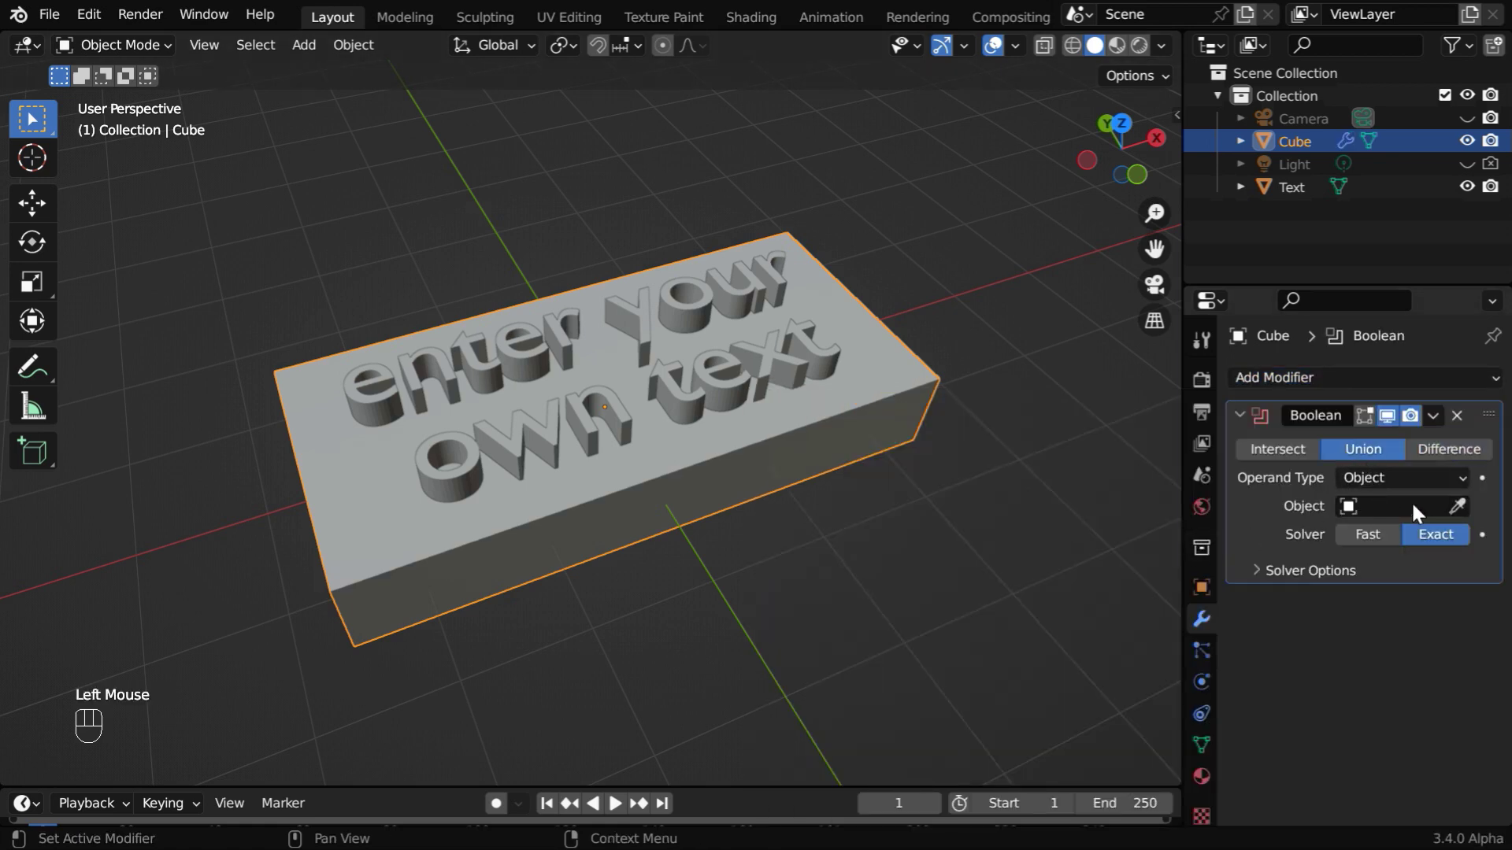
left_click(1458, 507)
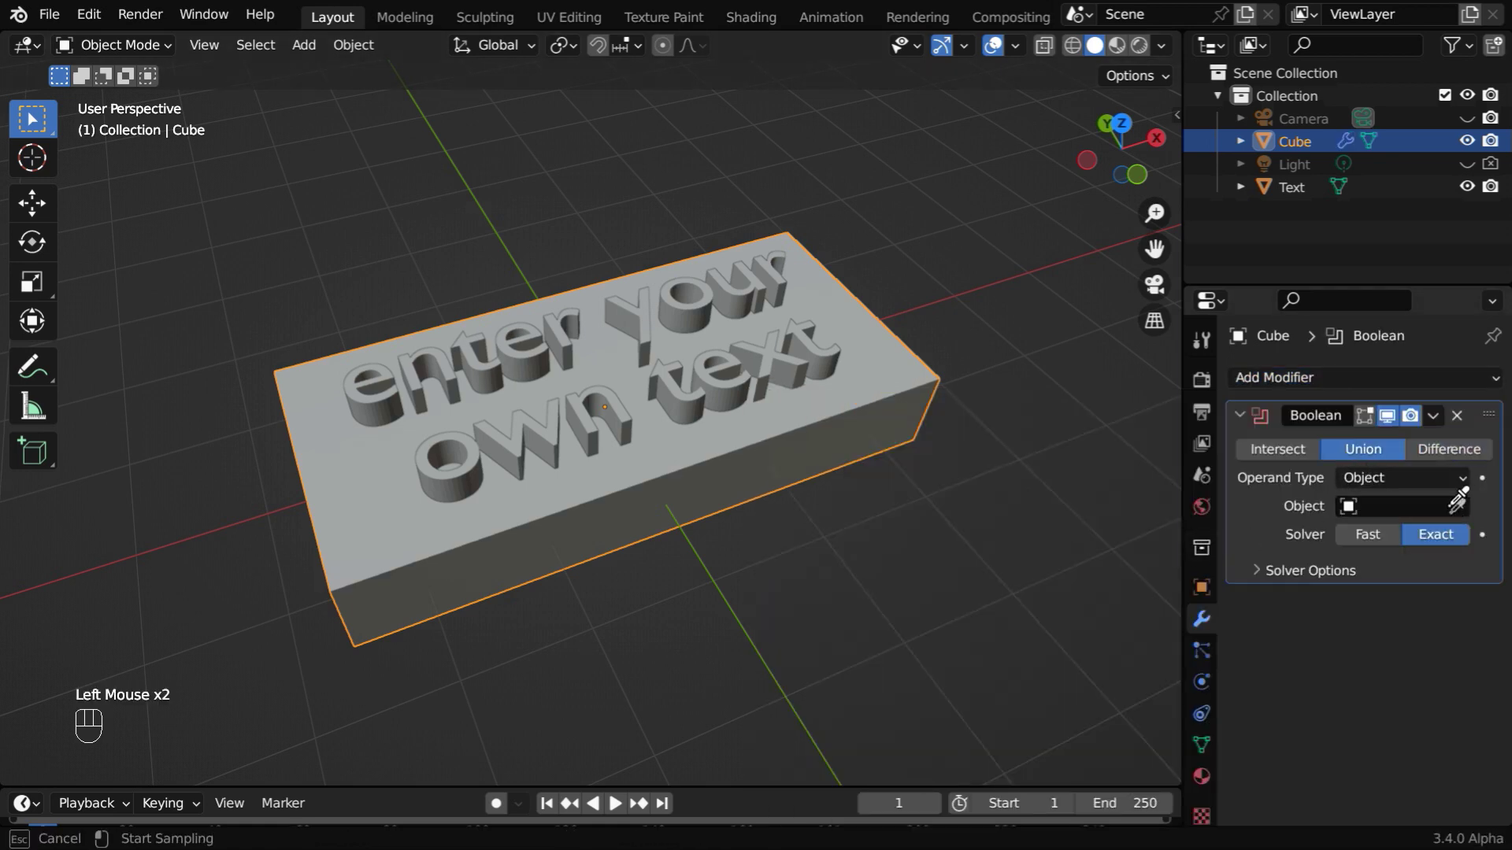
left_click(728, 386)
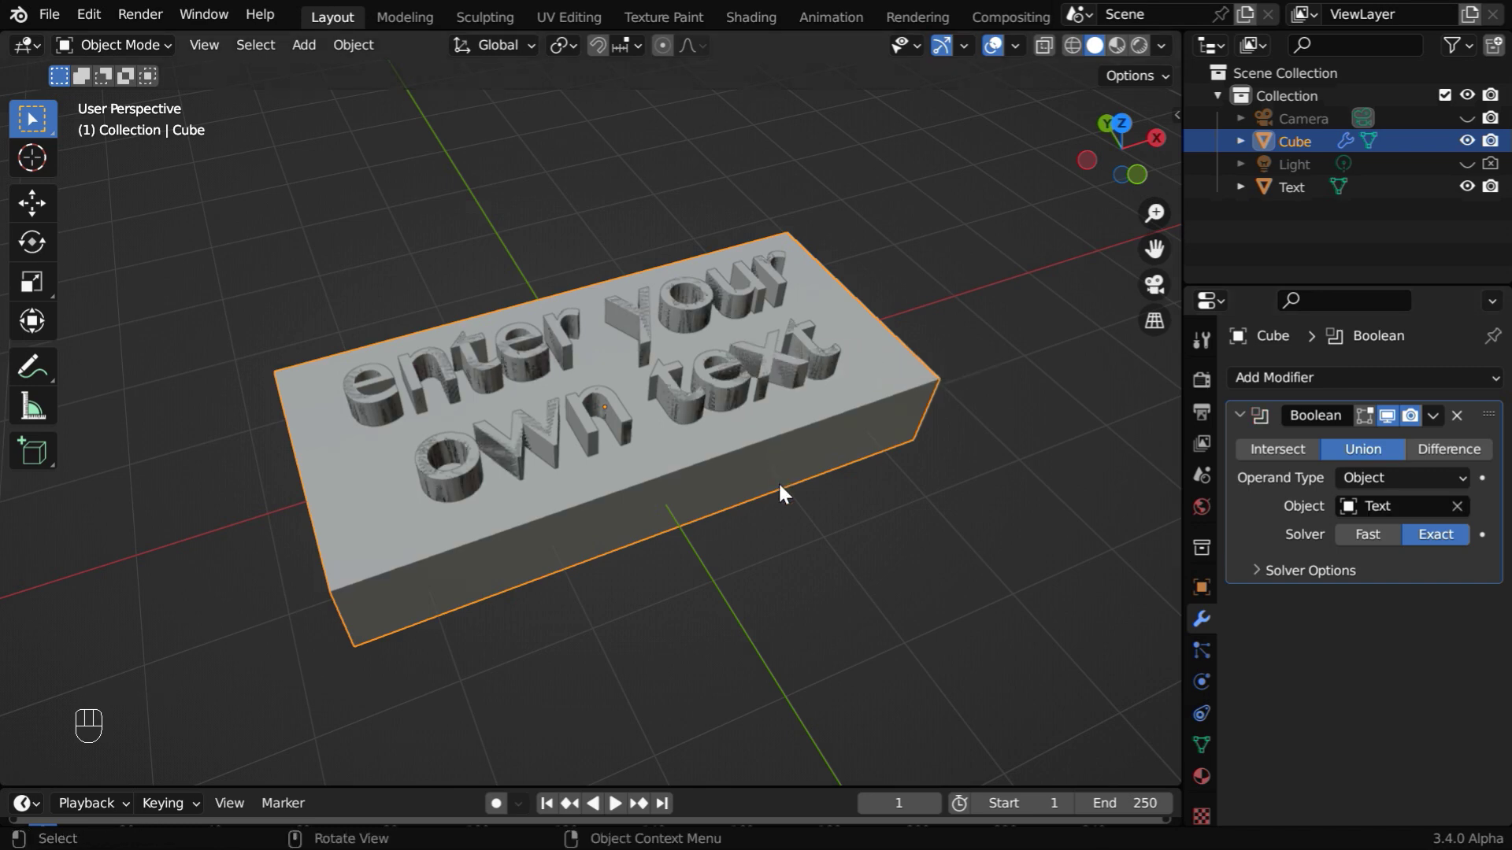
Hide the original Text object and inspect the Boolean lettering on the block.
left_click(1466, 186)
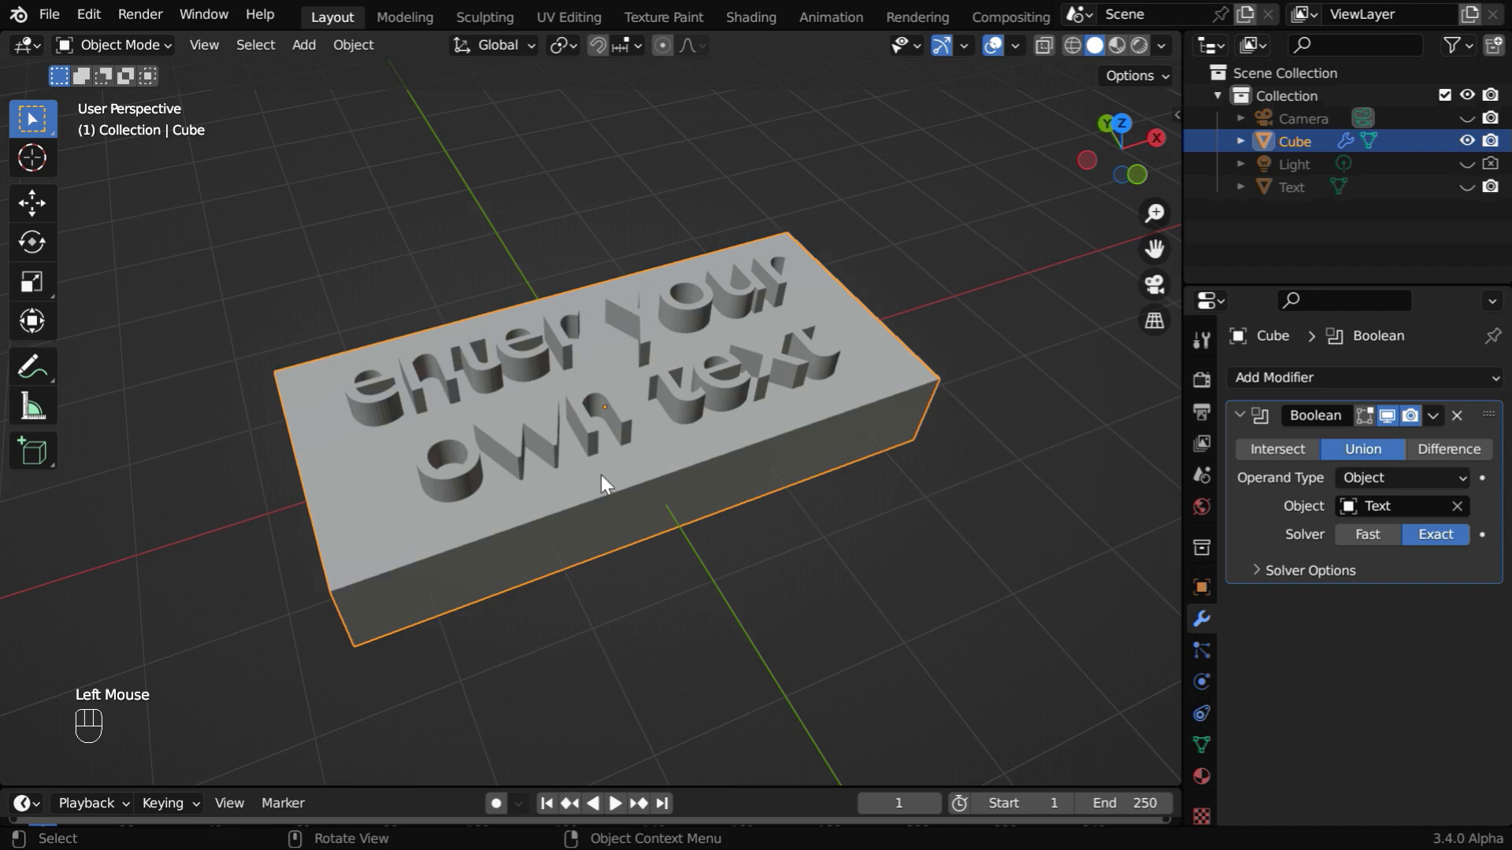
mouse_move(601, 475)
middle_mouse_down()
mouse_move(639, 452)
mouse_move(613, 463)
middle_mouse_up()
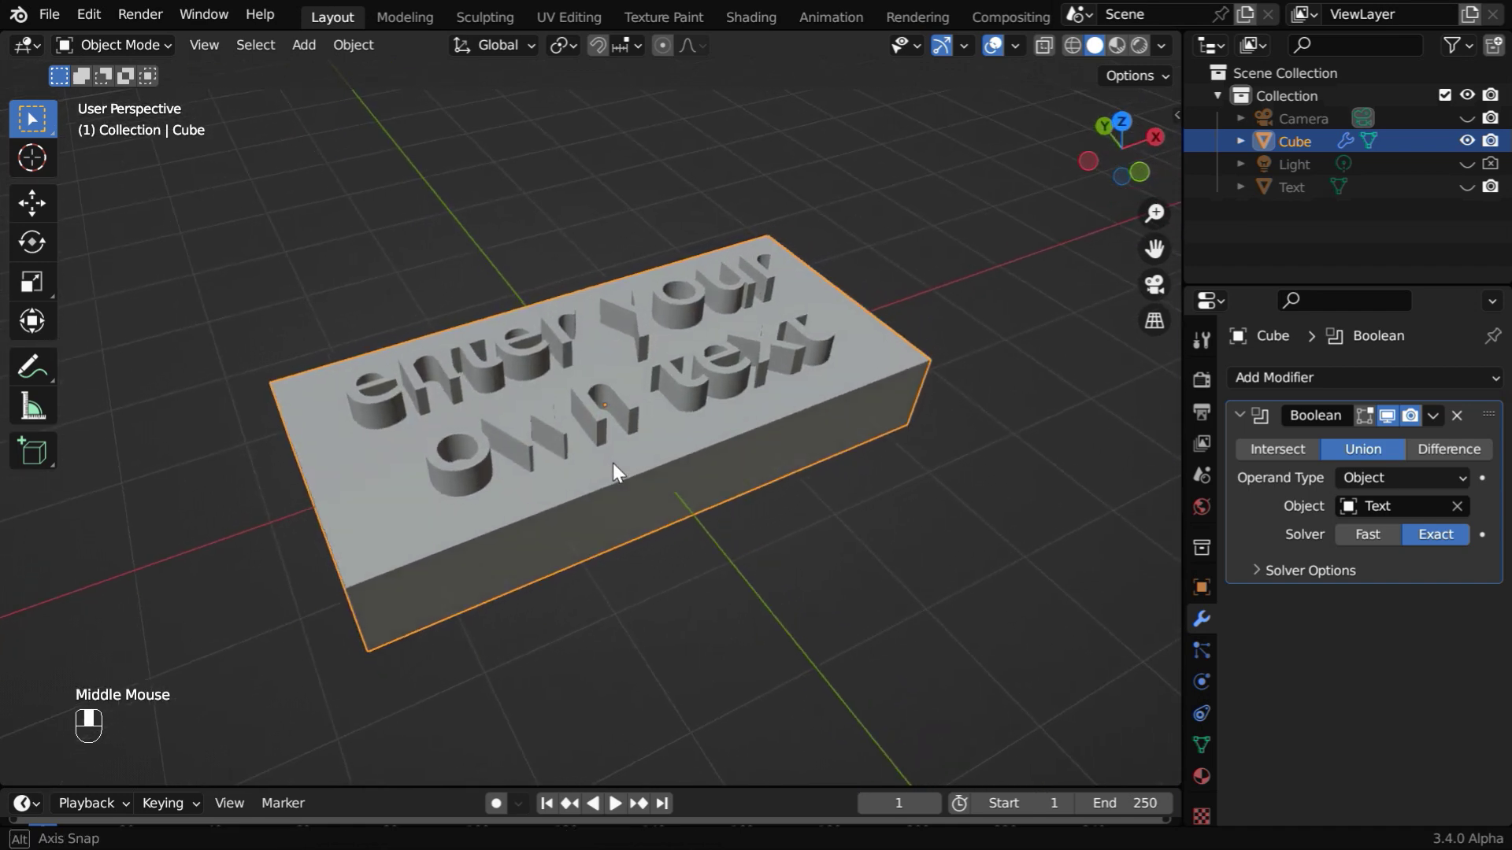
middle_click_drag(600, 530, 604, 520, "ctrl")
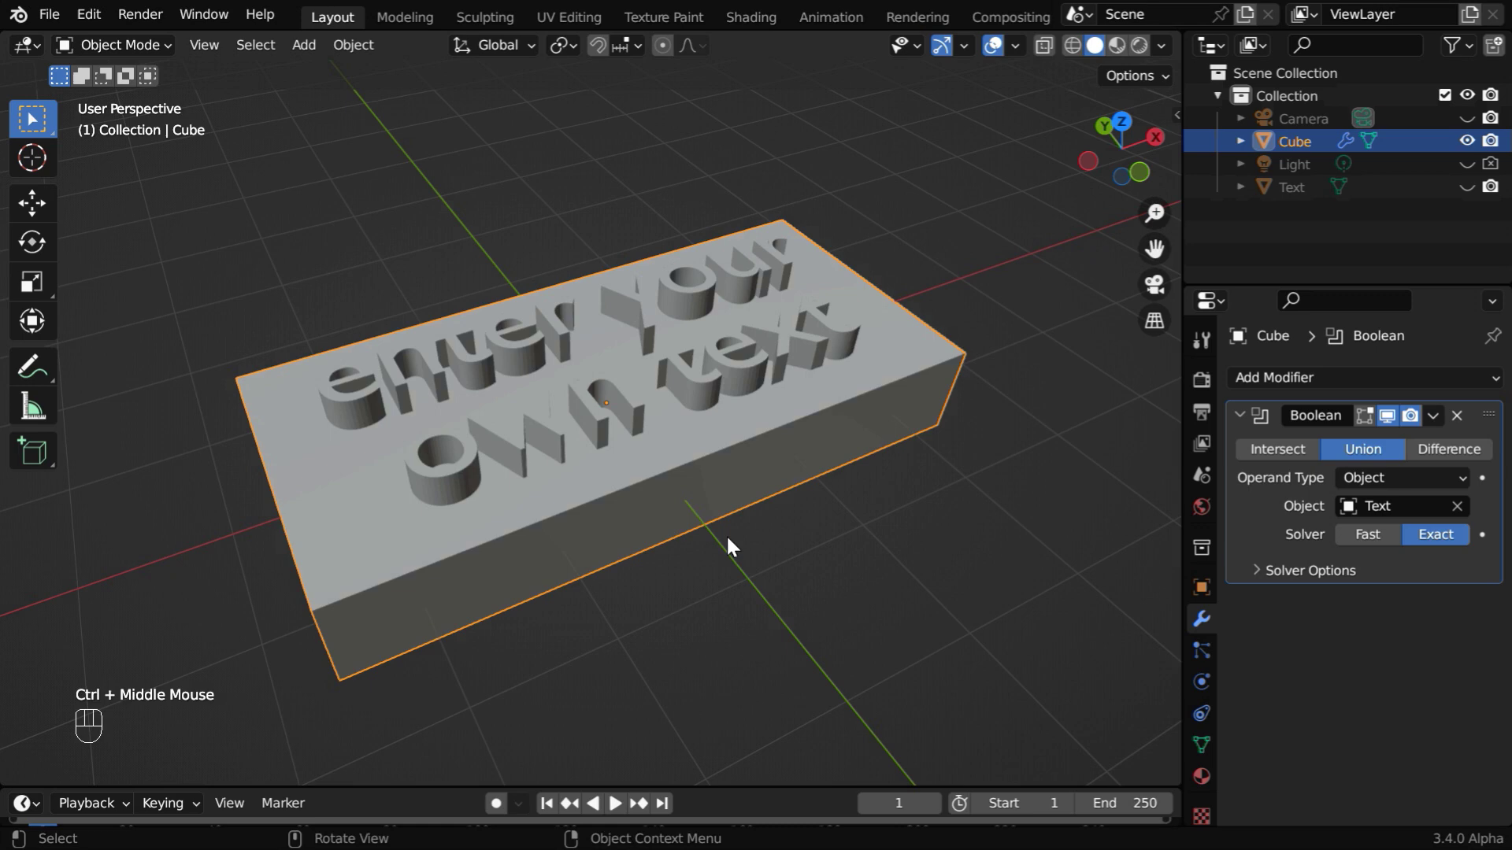
middle_click_drag(726, 538, 707, 561)
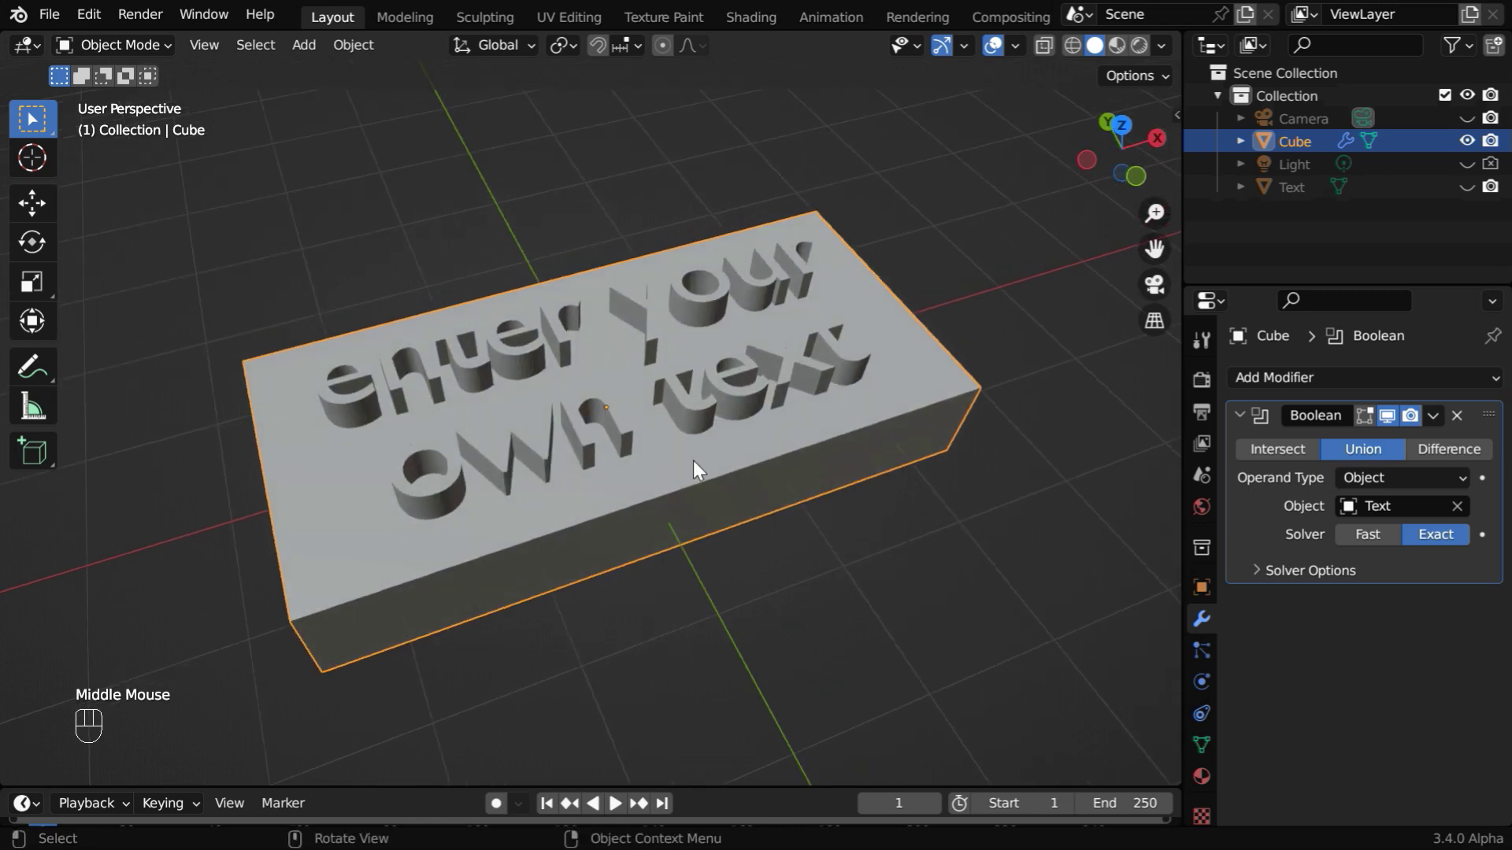
Try the Fast solver on the Boolean modifier, restore the Exact solver and expand the solver options.
left_click(1368, 535)
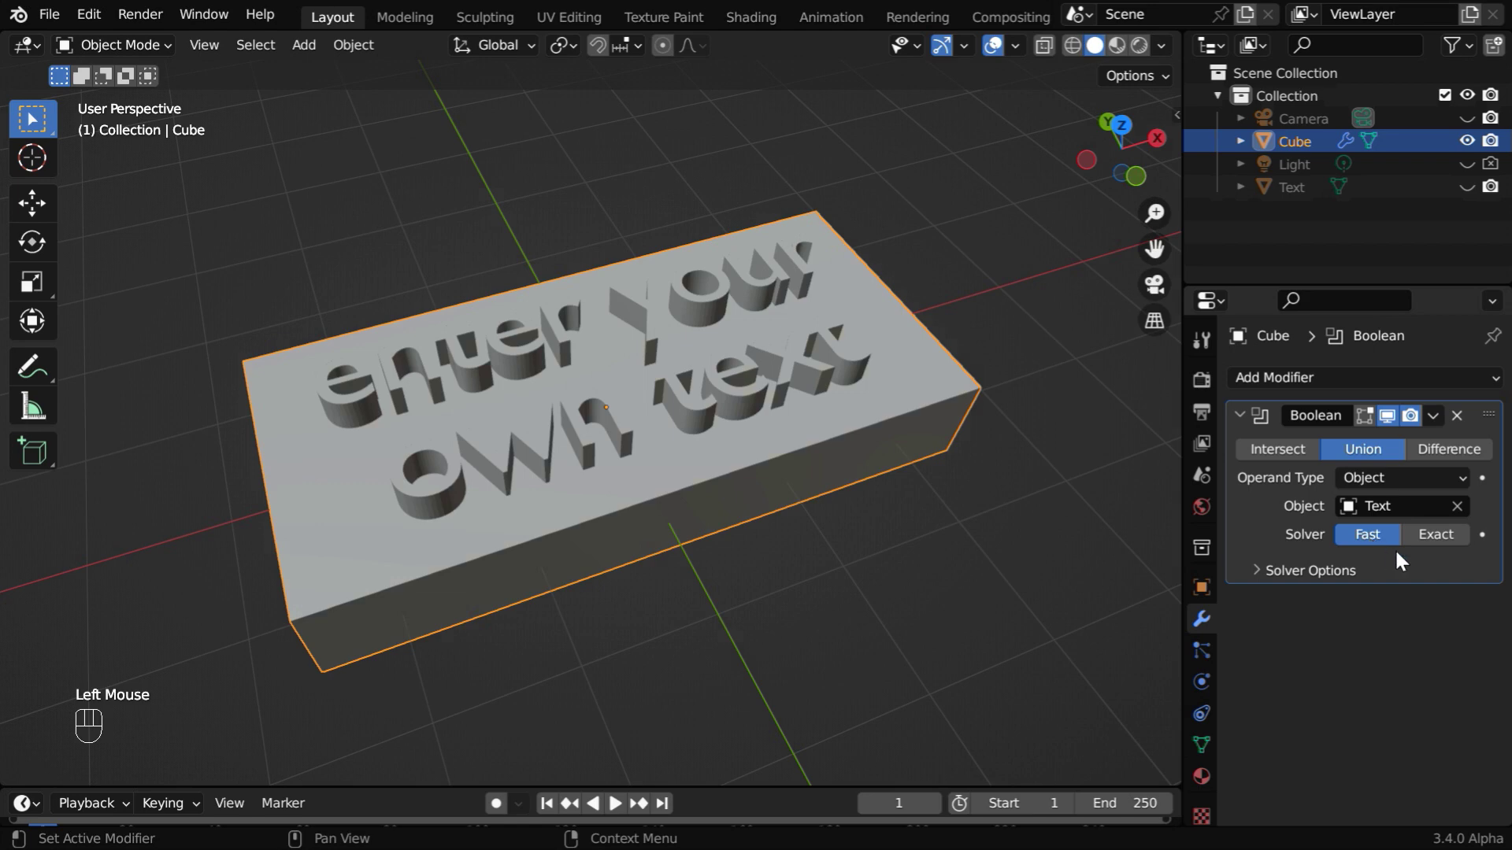
left_click(1438, 535)
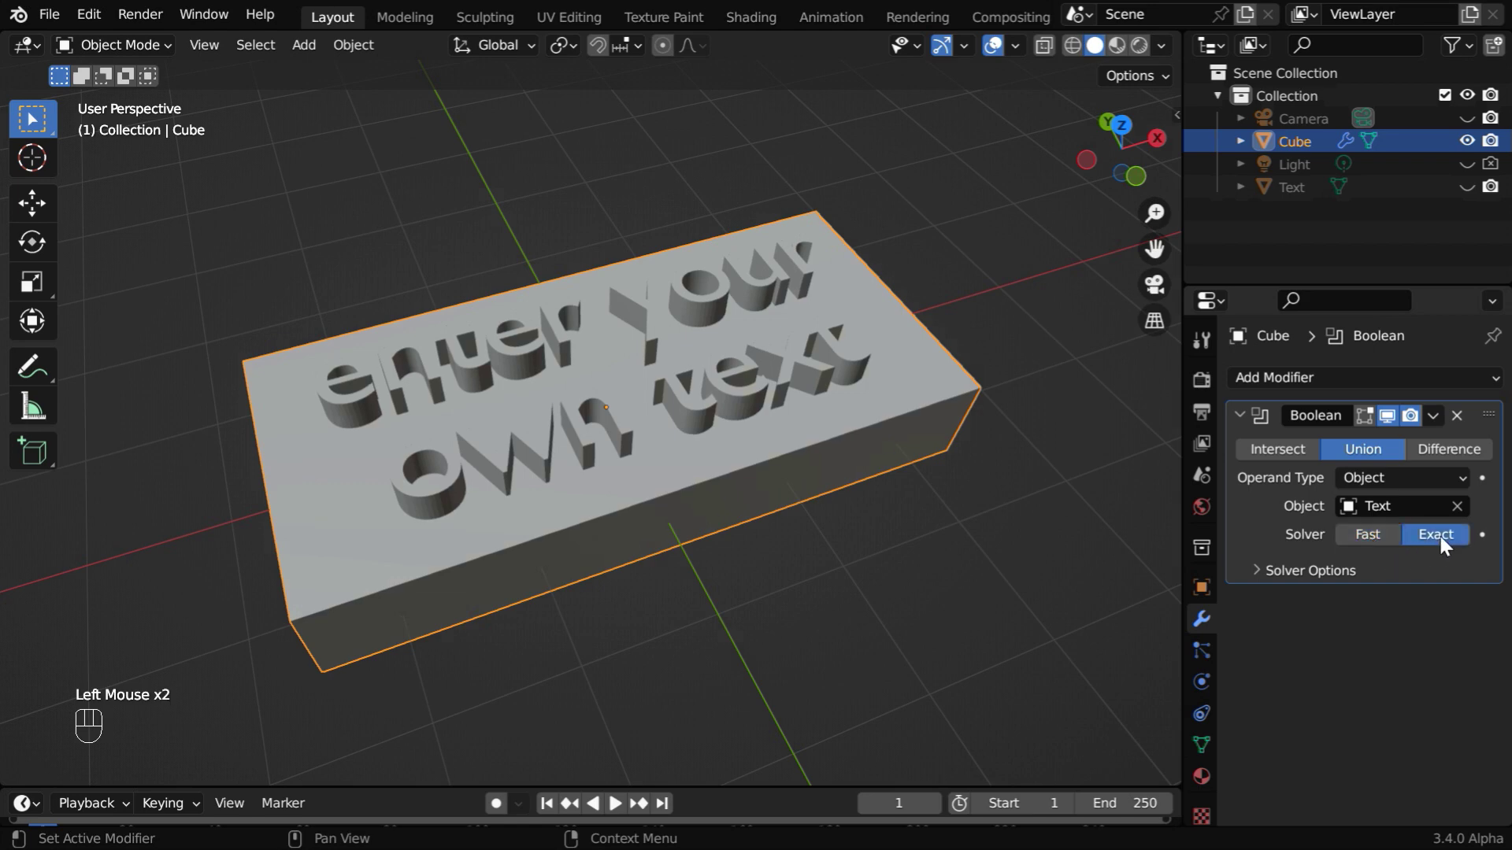
left_click(1255, 571)
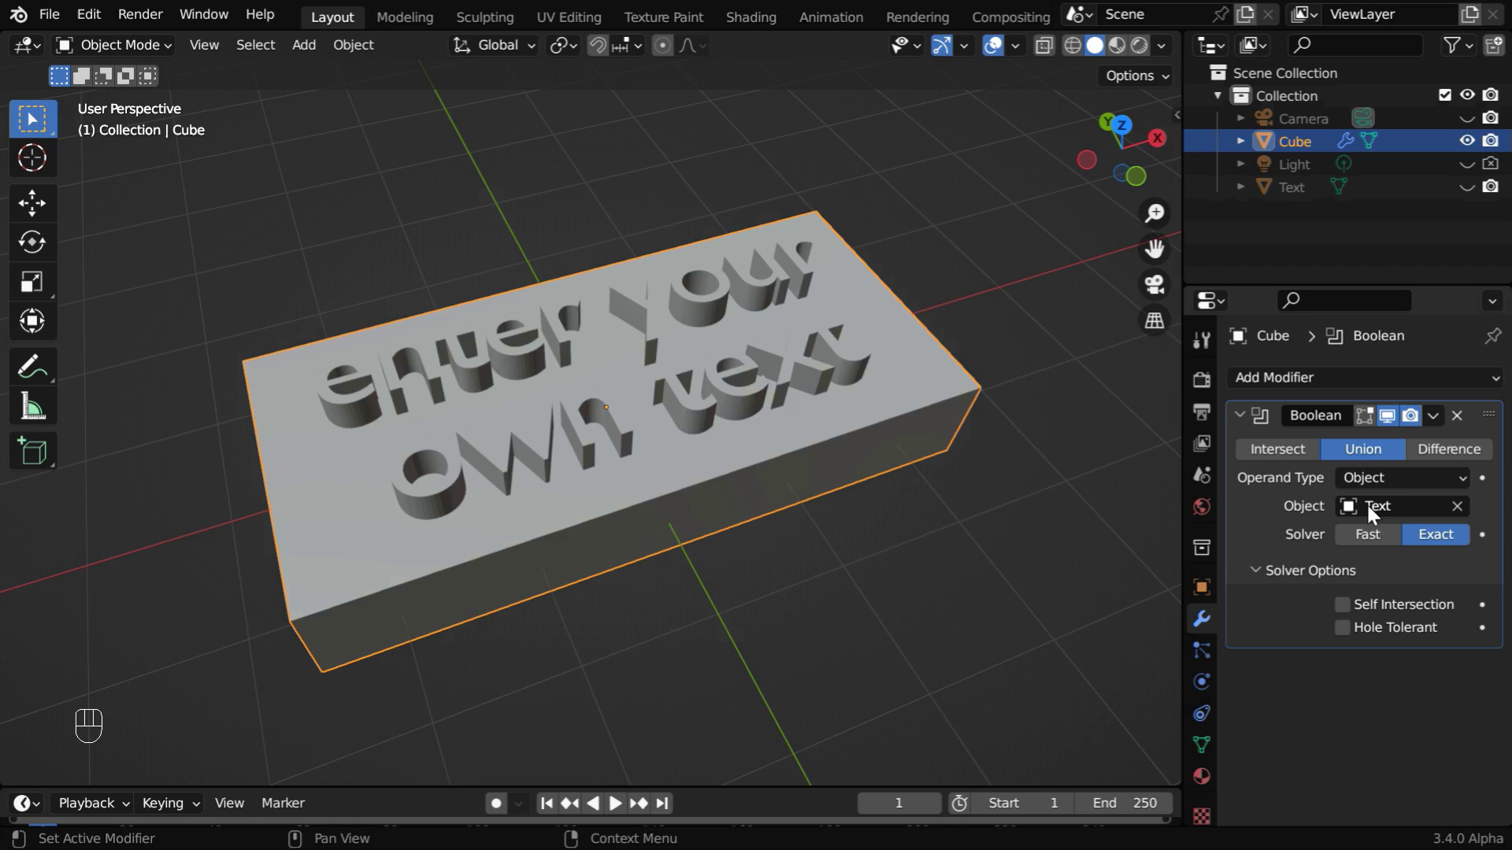
Apply the Boolean modifier to the block and delete the hidden Text object.
left_click(1433, 417)
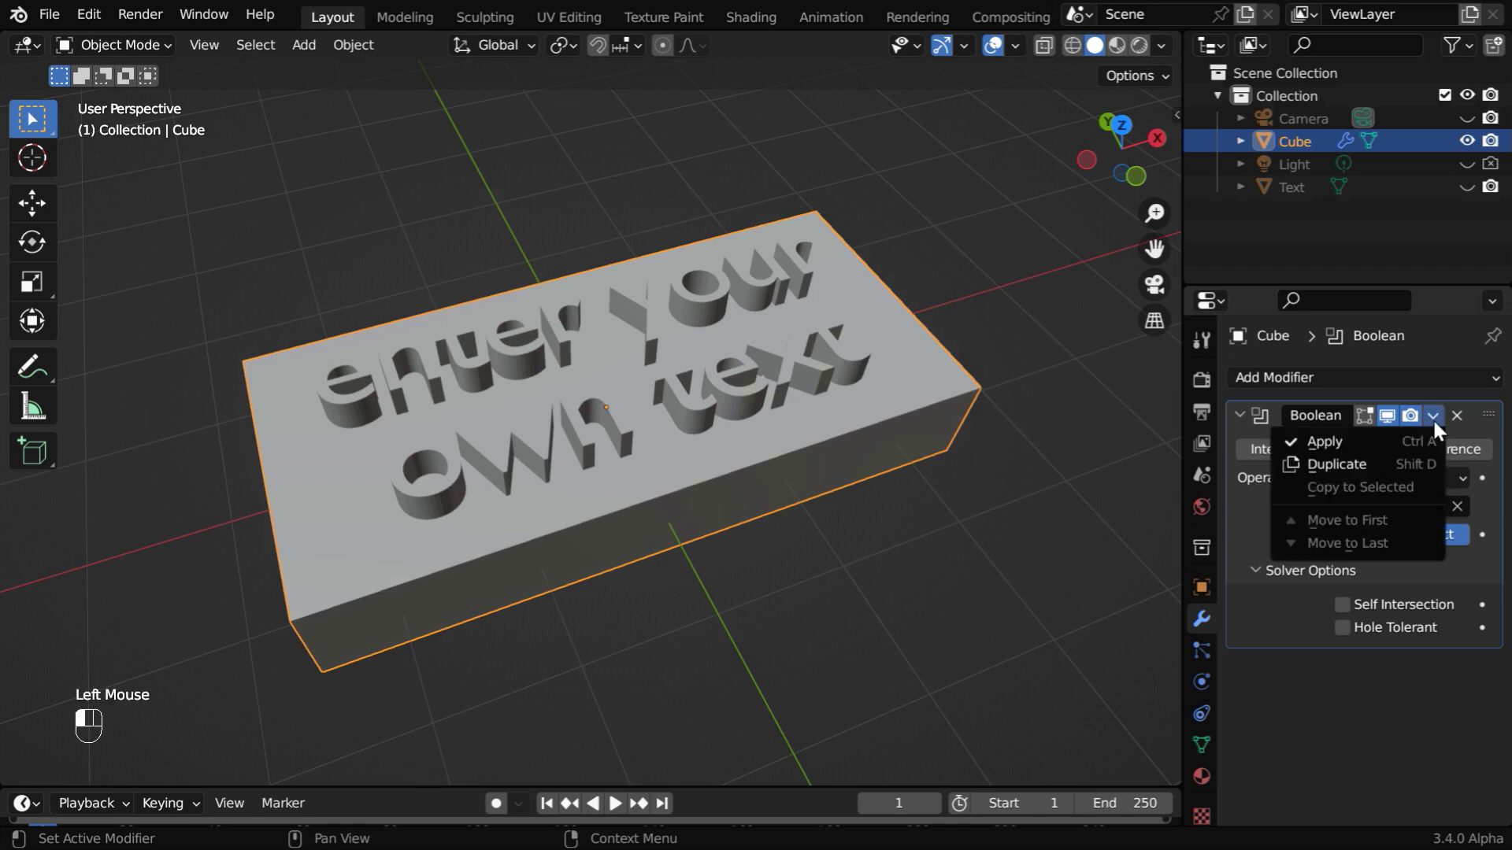
left_click(1360, 439)
left_click(1283, 187)
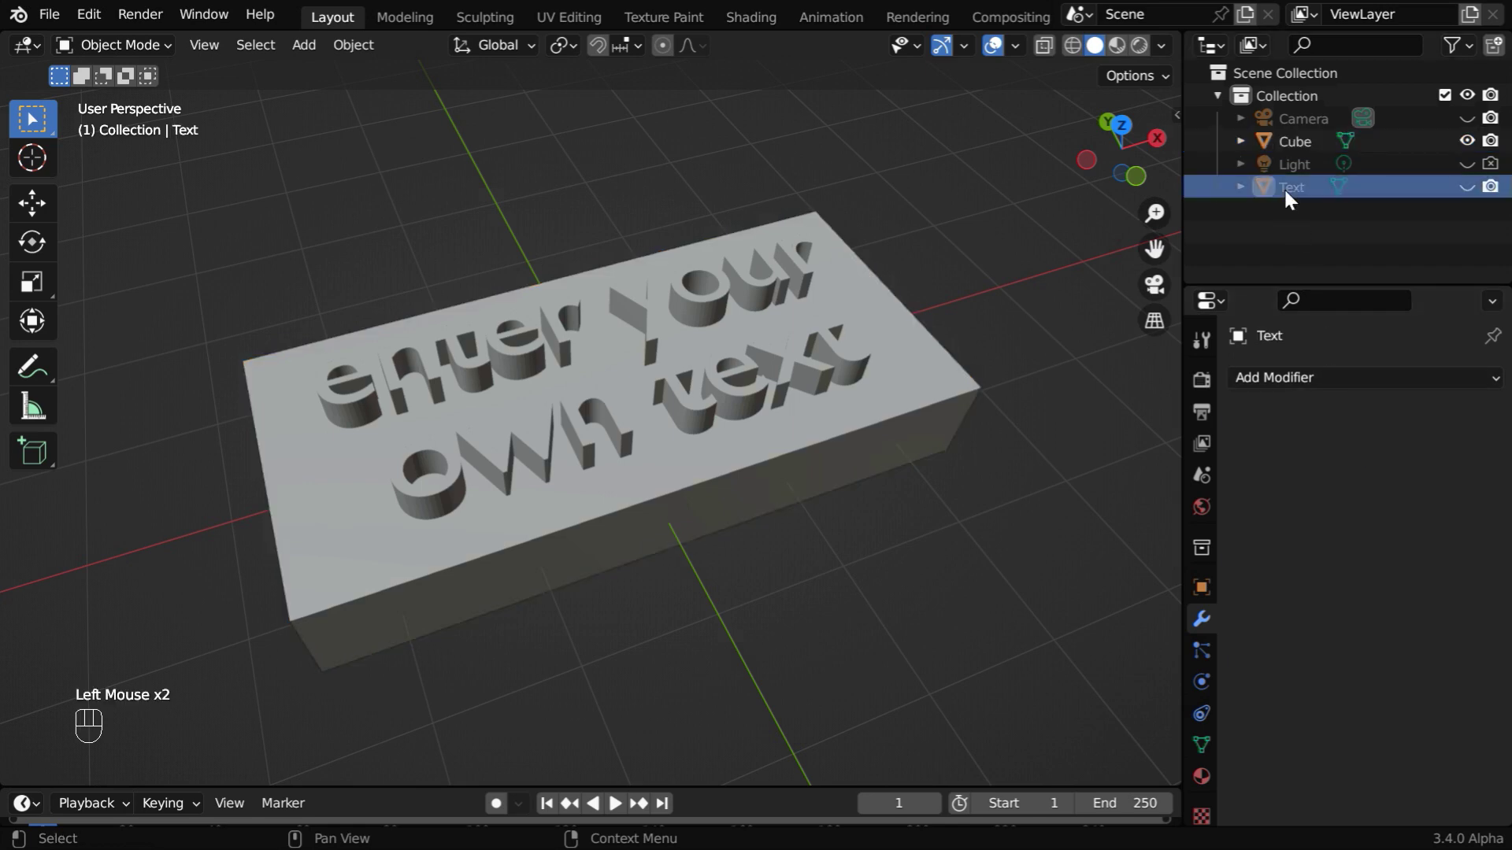
right_click(1284, 186)
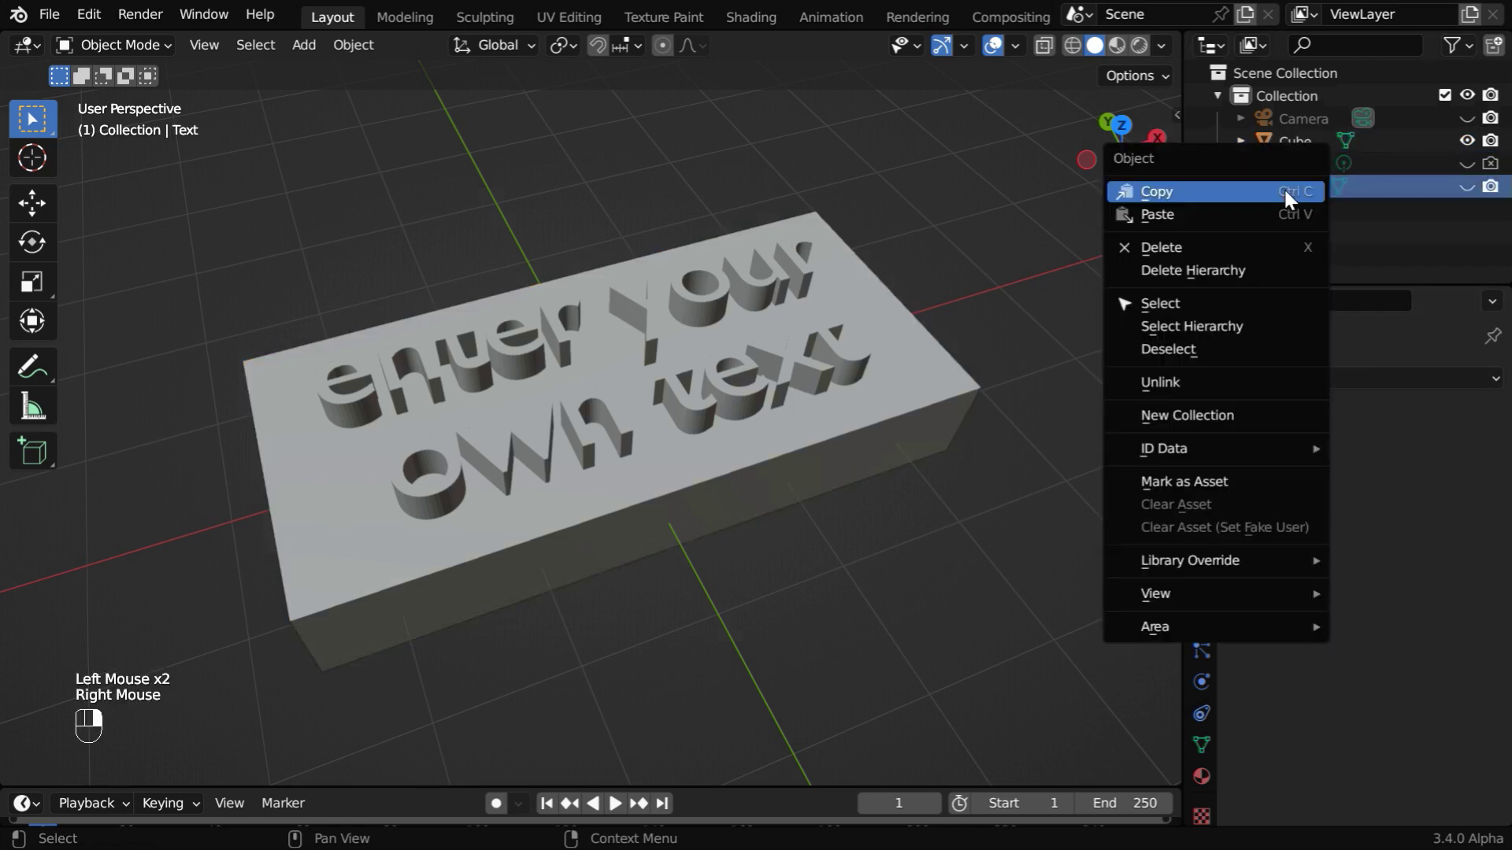
left_click(1240, 247)
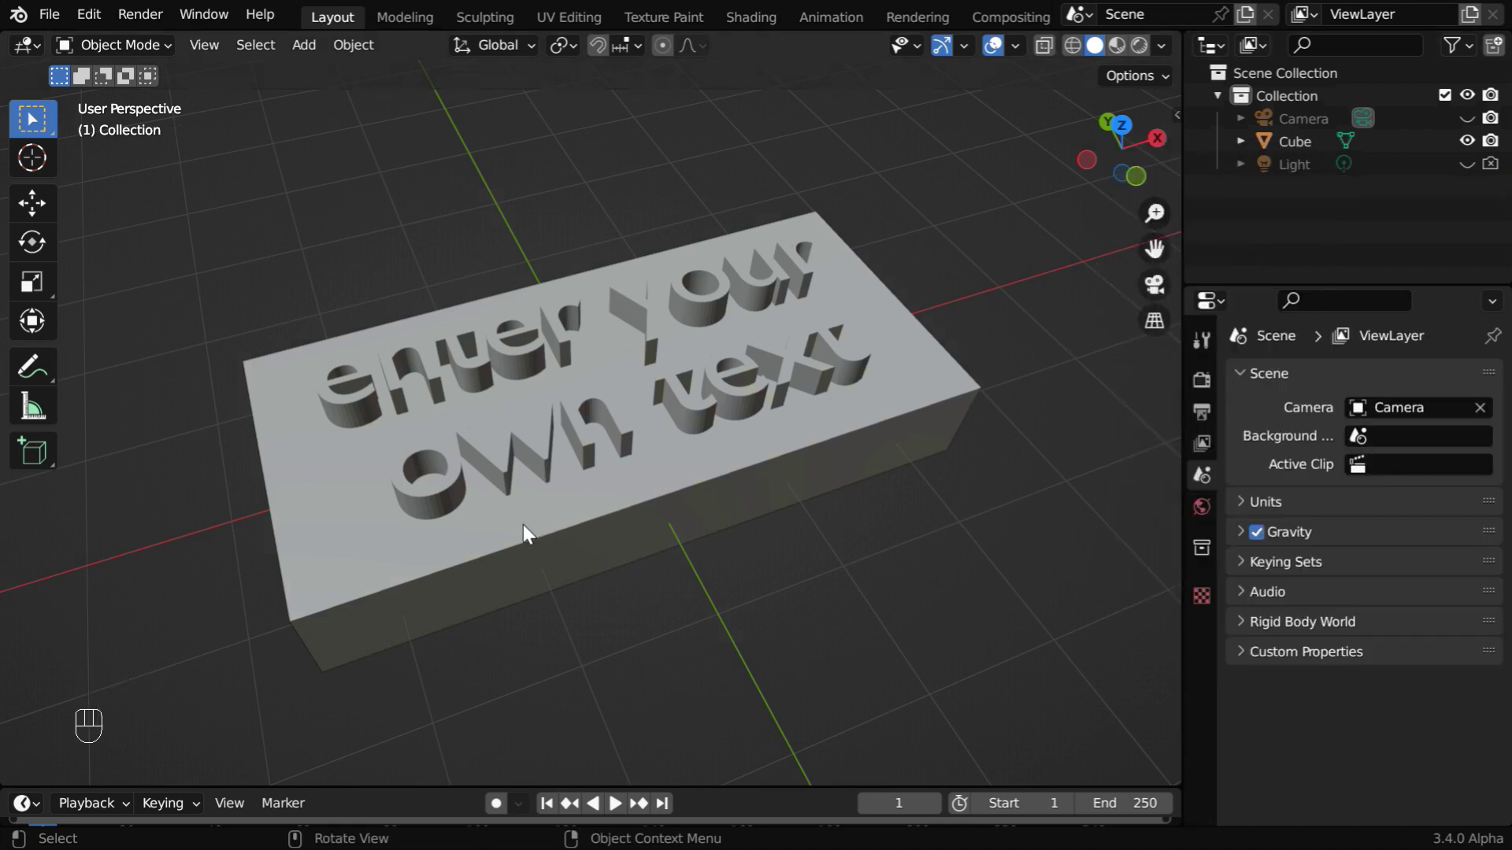
Apply Shade Smooth to the block with the embossed lettering.
mouse_move(617, 527)
middle_mouse_down()
mouse_move(649, 523)
mouse_move(634, 526)
middle_mouse_up()
left_click(570, 538)
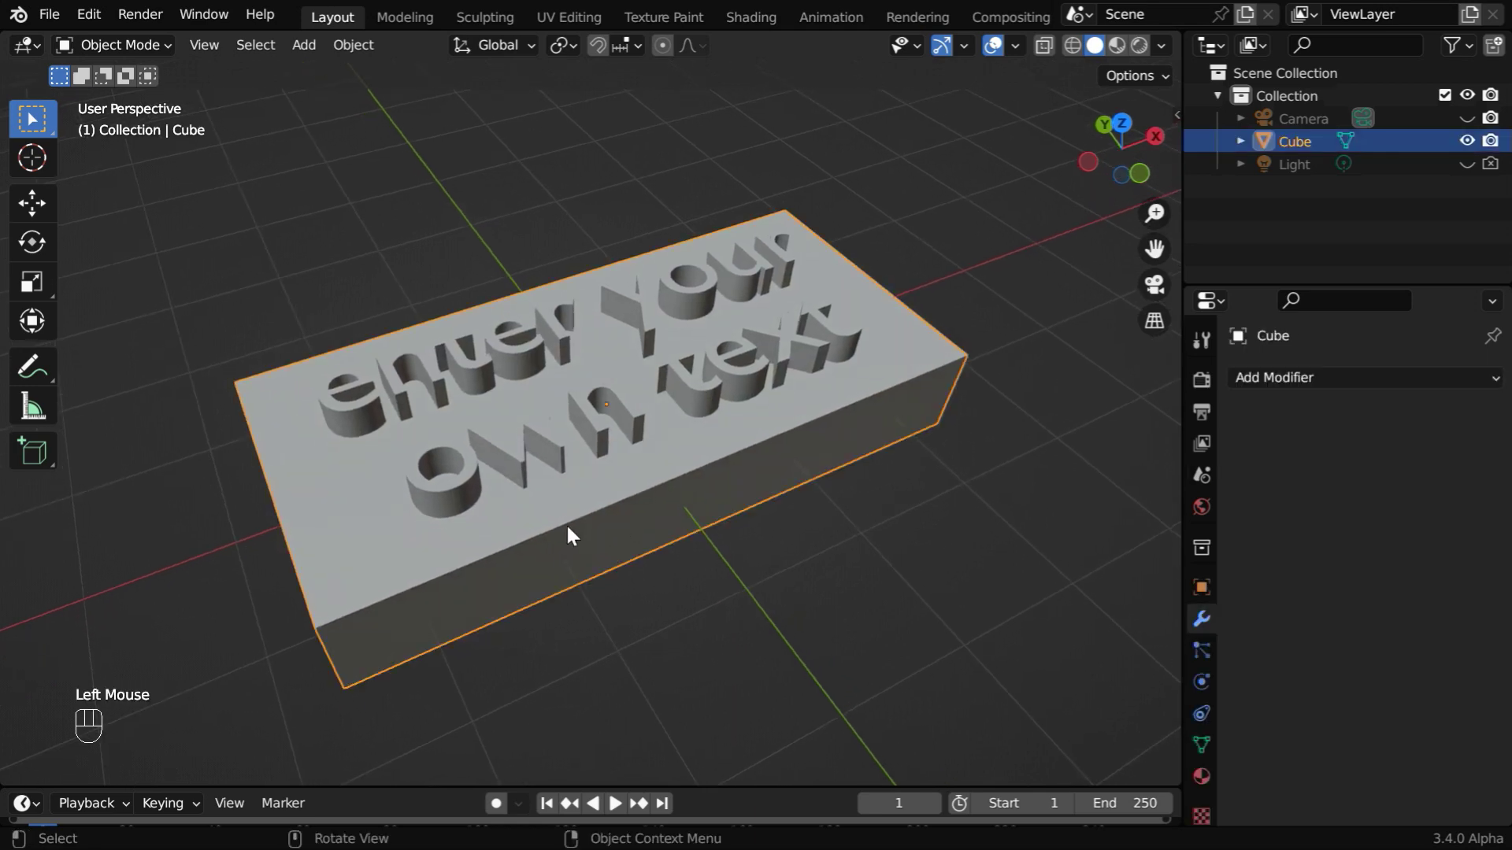
left_click(371, 45)
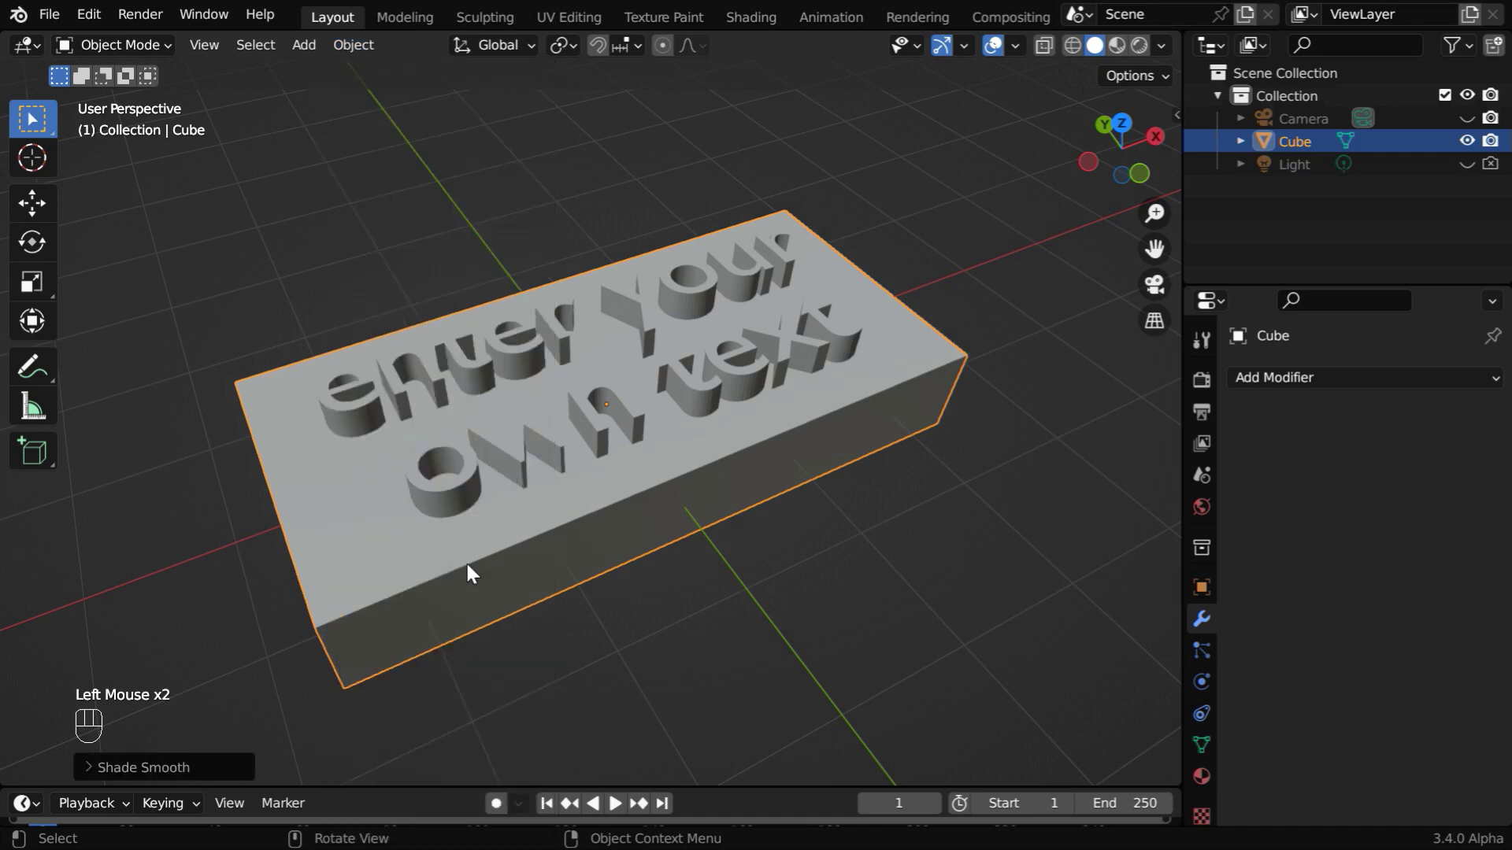
Apply the scale of the block with the embossed lettering.
left_click(465, 568)
left_click(358, 48)
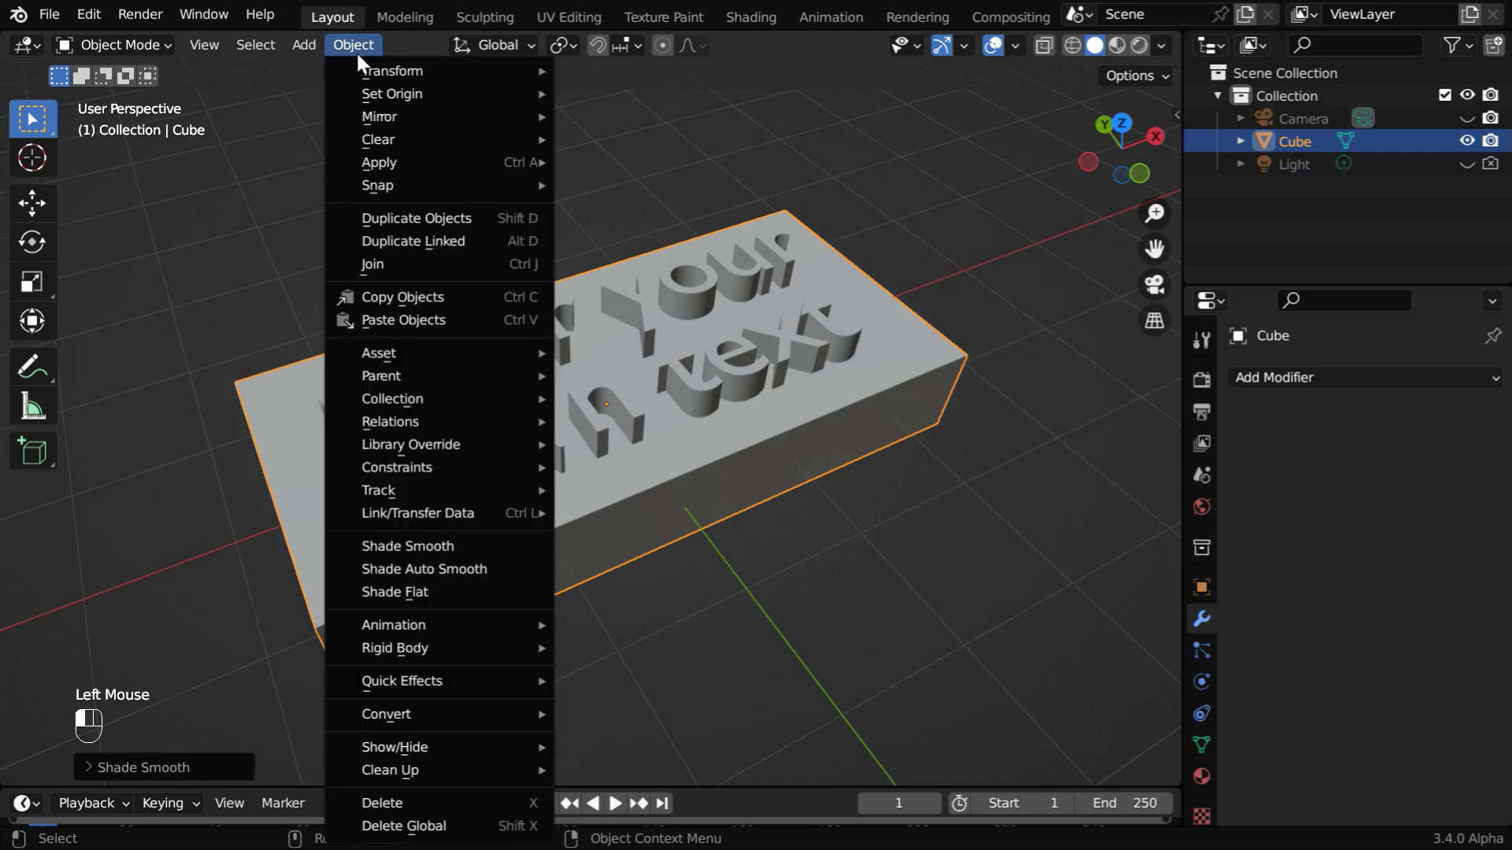
mouse_move(400, 162)
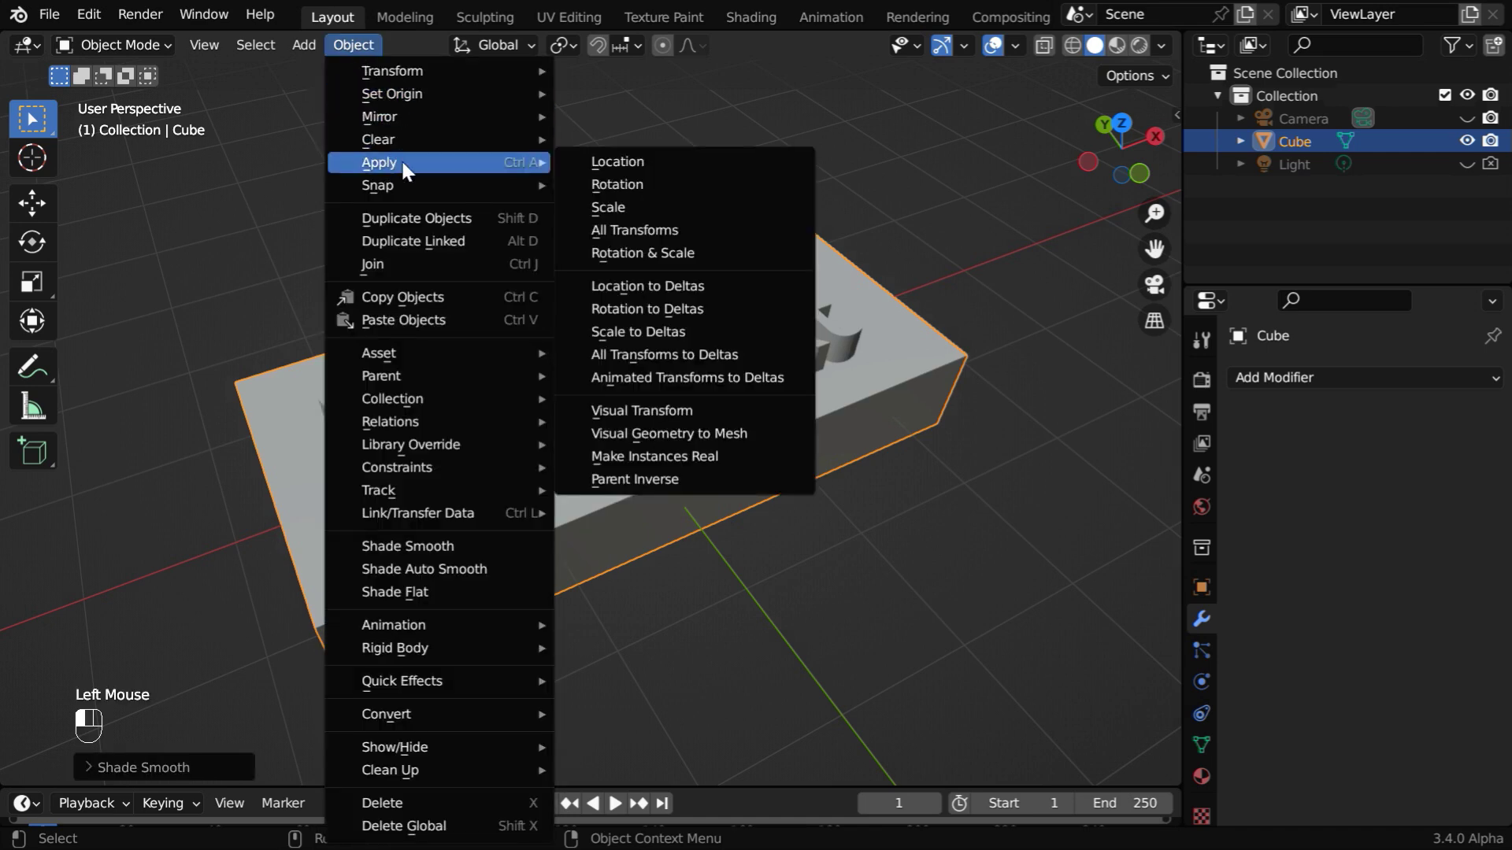
left_click(606, 209)
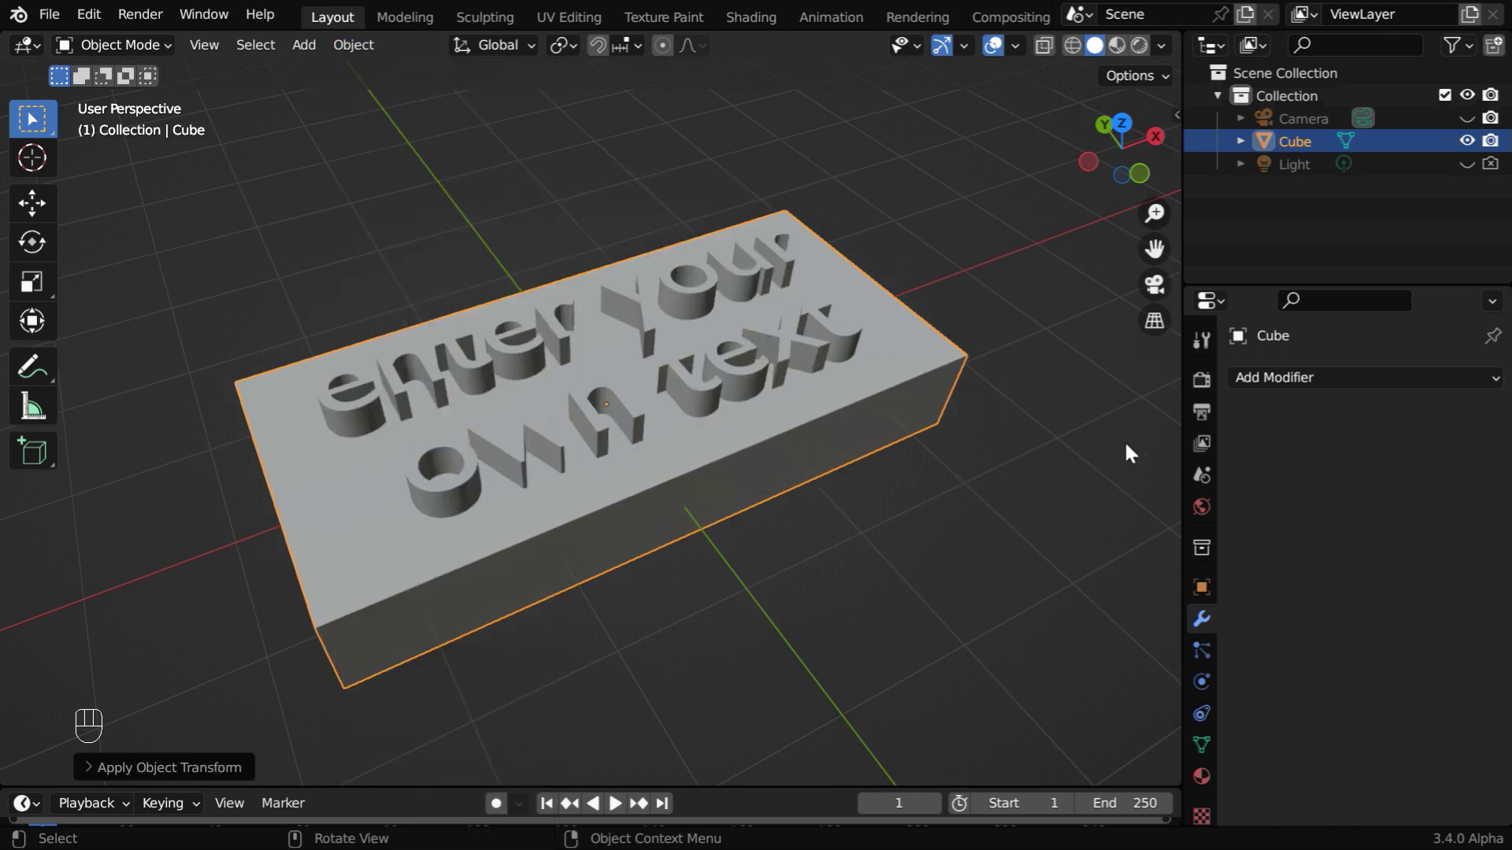
Add a Bevel modifier to the block with an amount of 0.01 m and 5 segments.
left_click(1264, 381)
left_click(1016, 467)
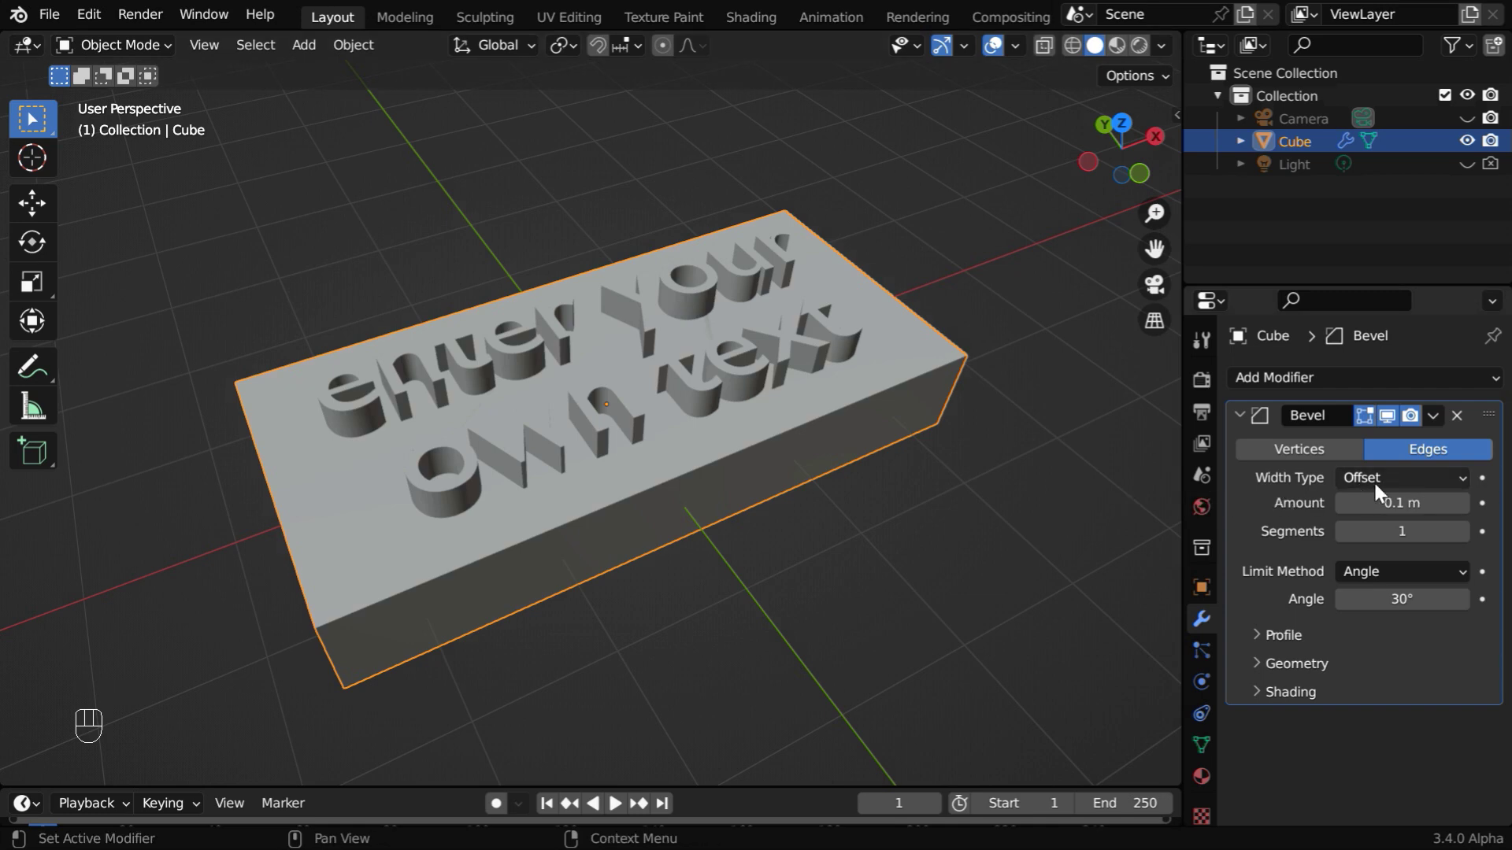
left_click(1403, 503)
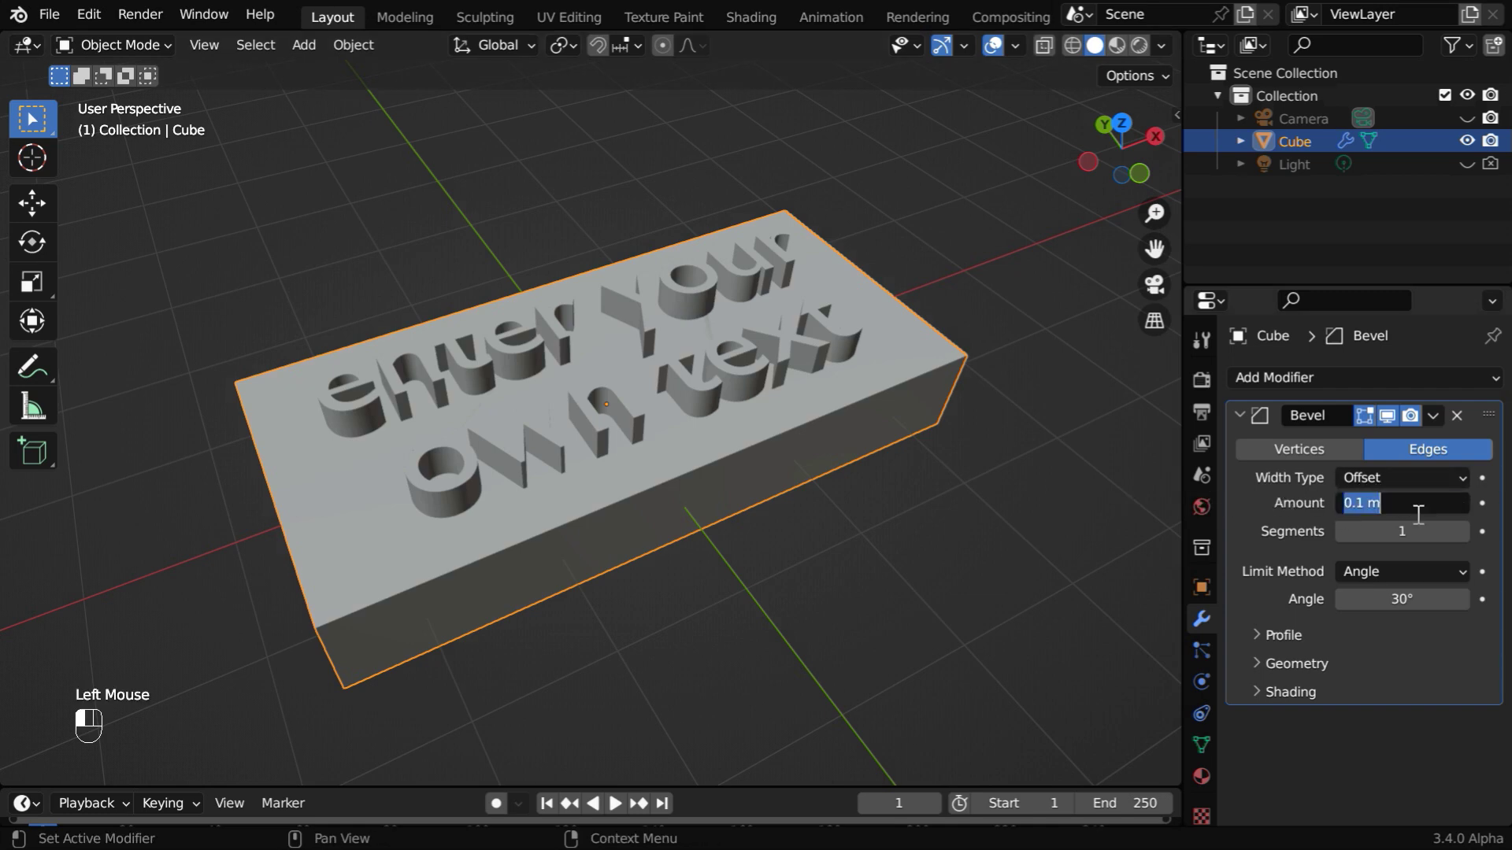
key("BackSpace")
key("Return")
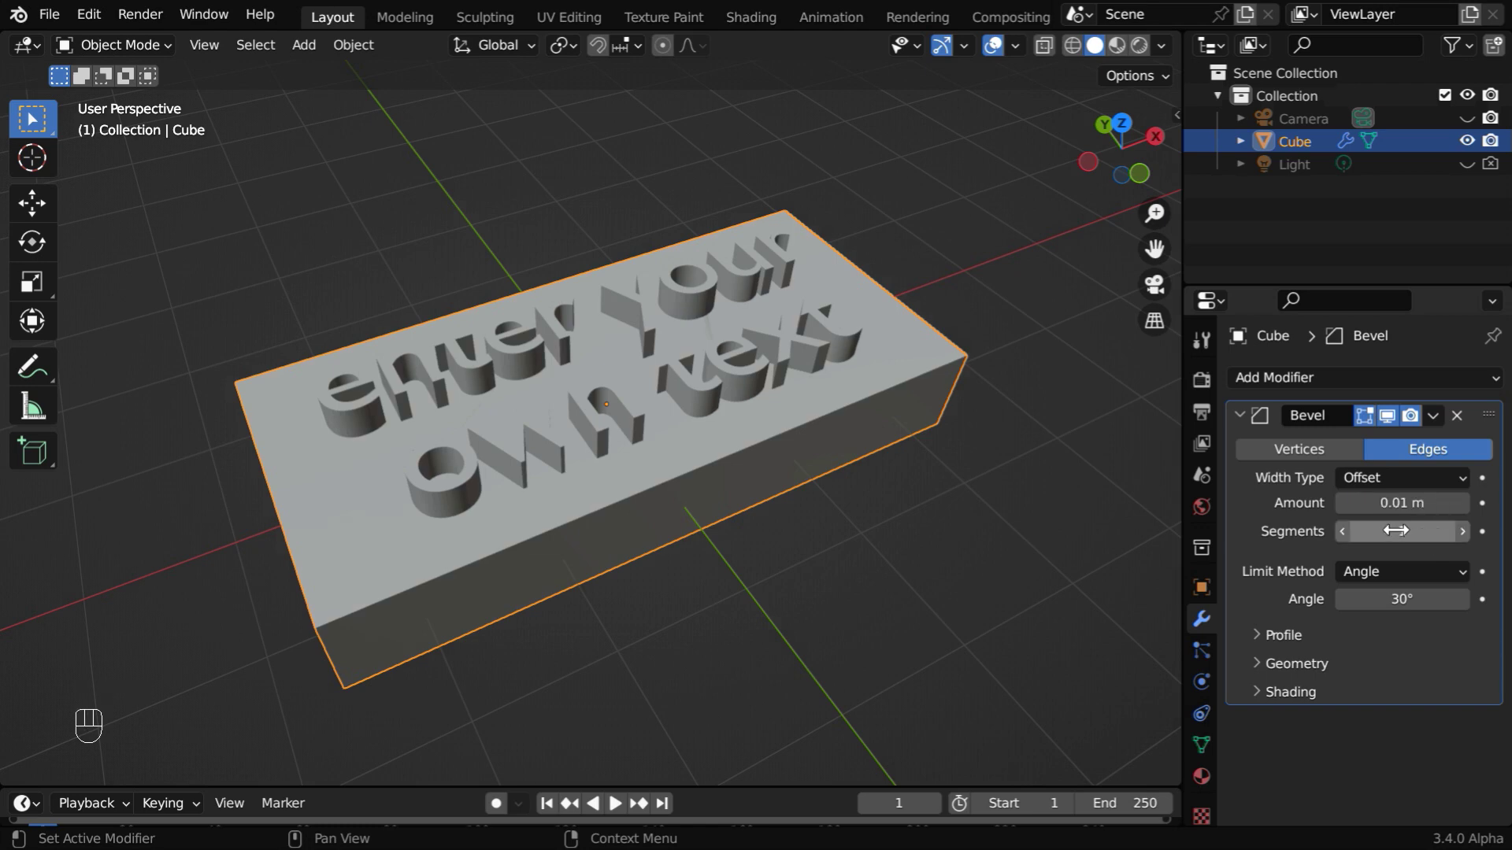
left_click(1427, 533)
key("Return")
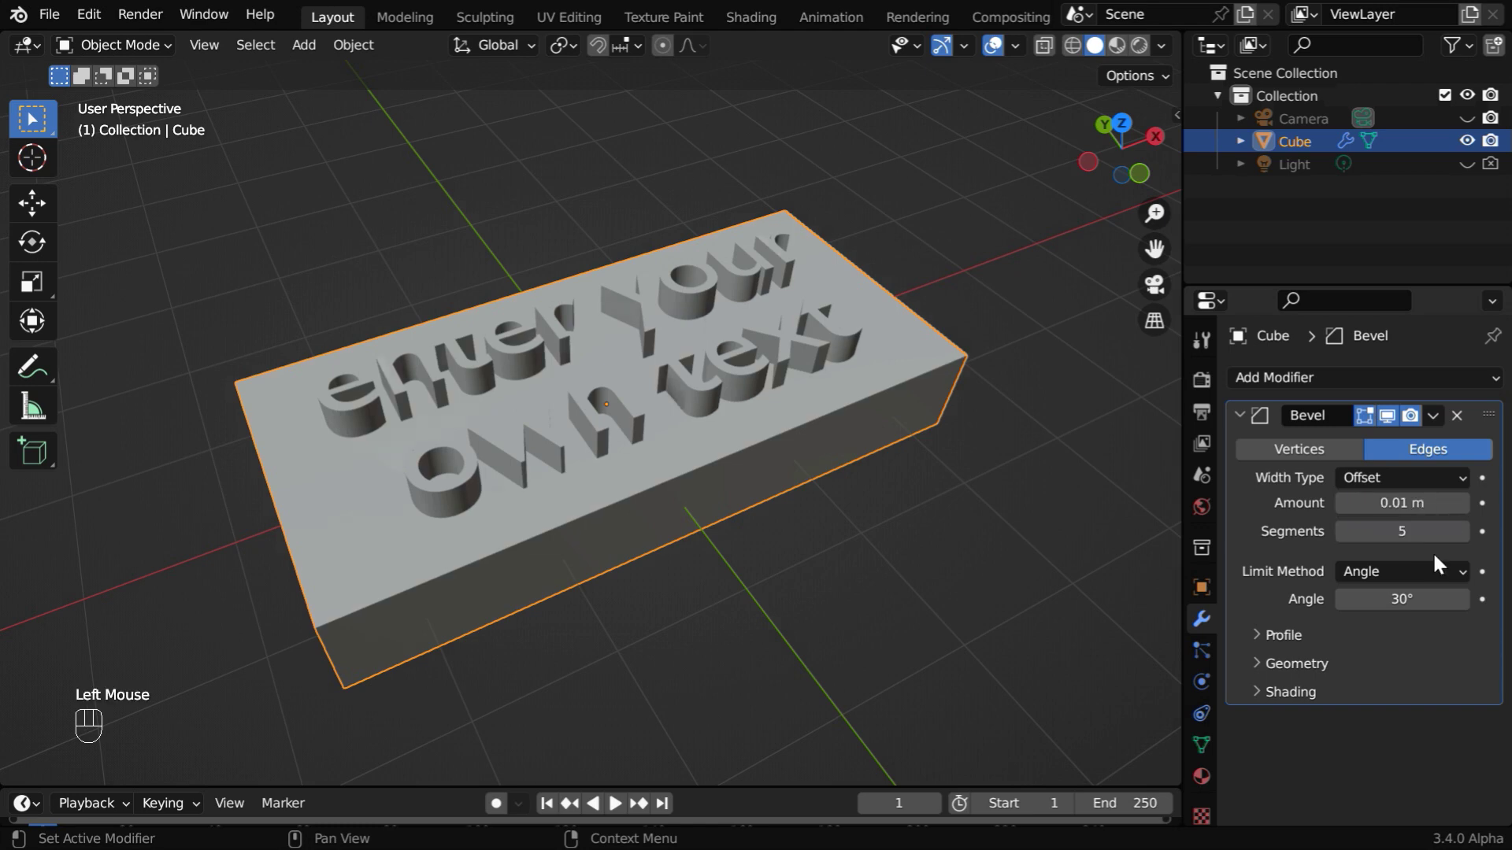
Disable Clamp Overlap in the Bevel modifier's geometry settings and enable Harden Normals in its shading settings.
left_click(1260, 668)
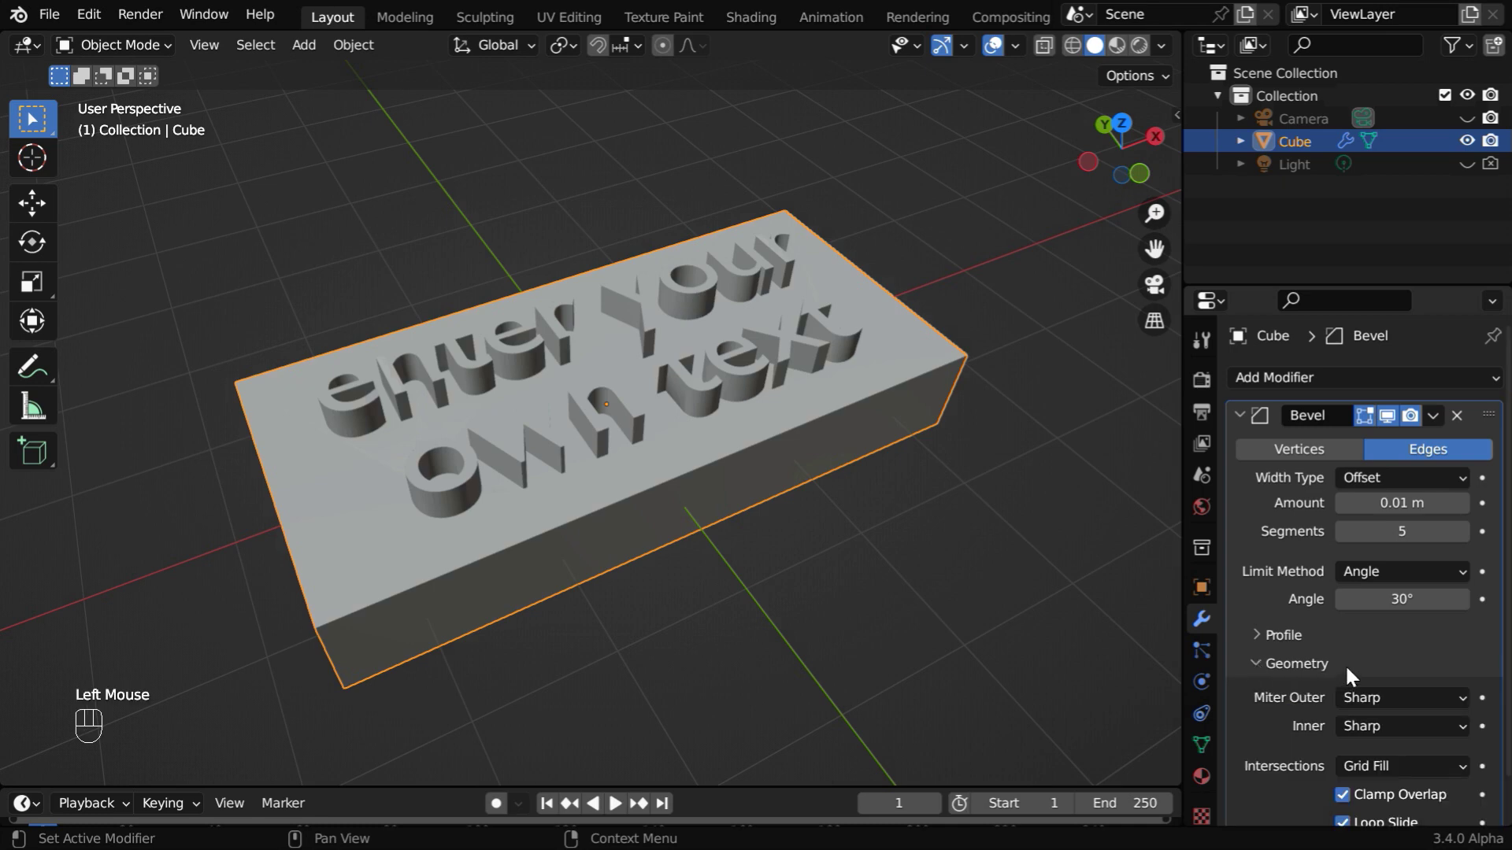
scroll(1344, 665, "down", 3)
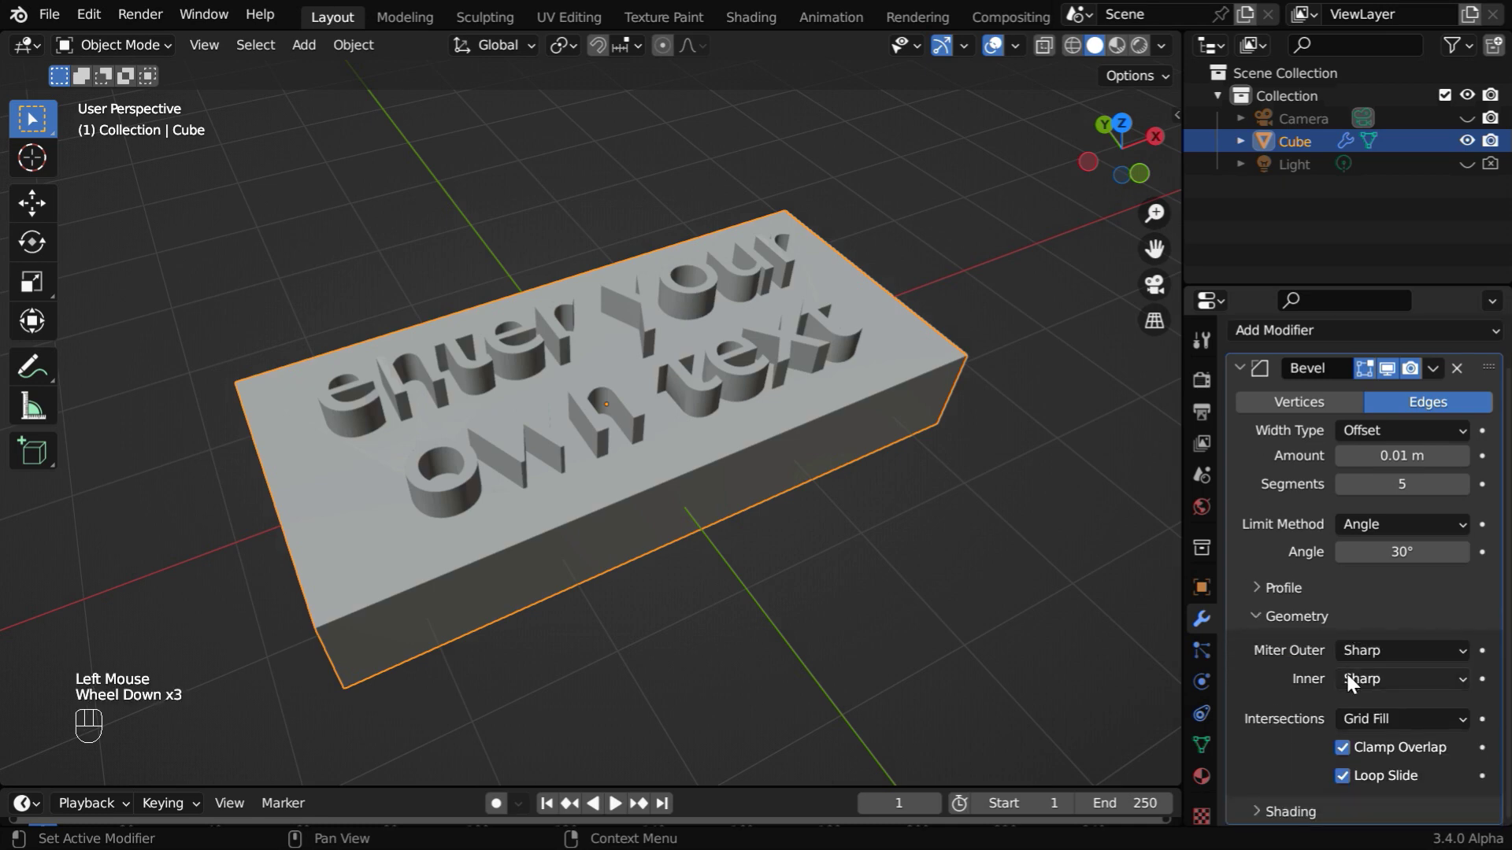
left_click(1342, 748)
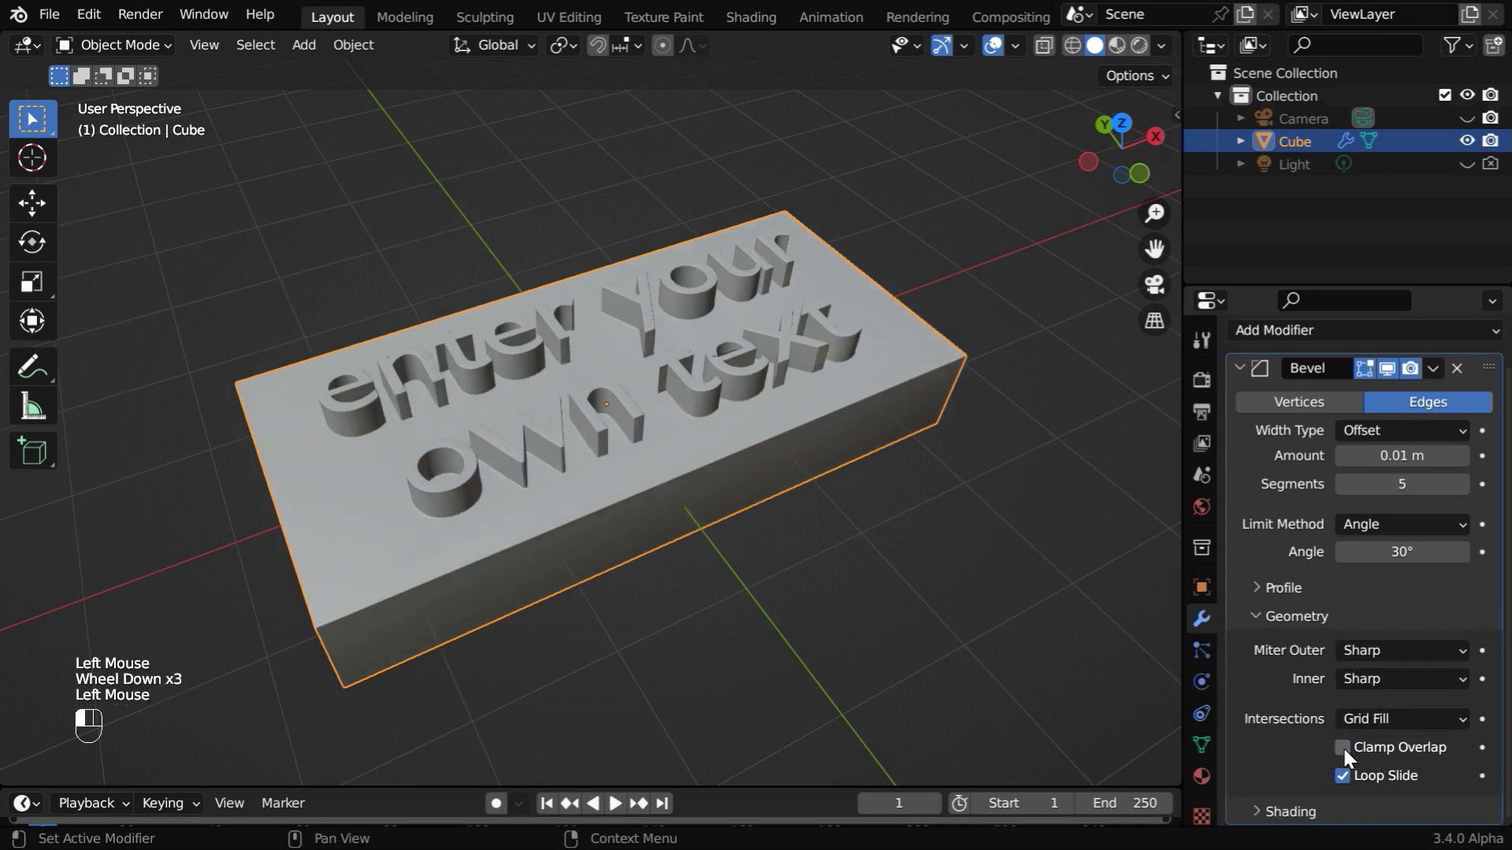
left_click(1258, 812)
scroll(1374, 750, "down", 5)
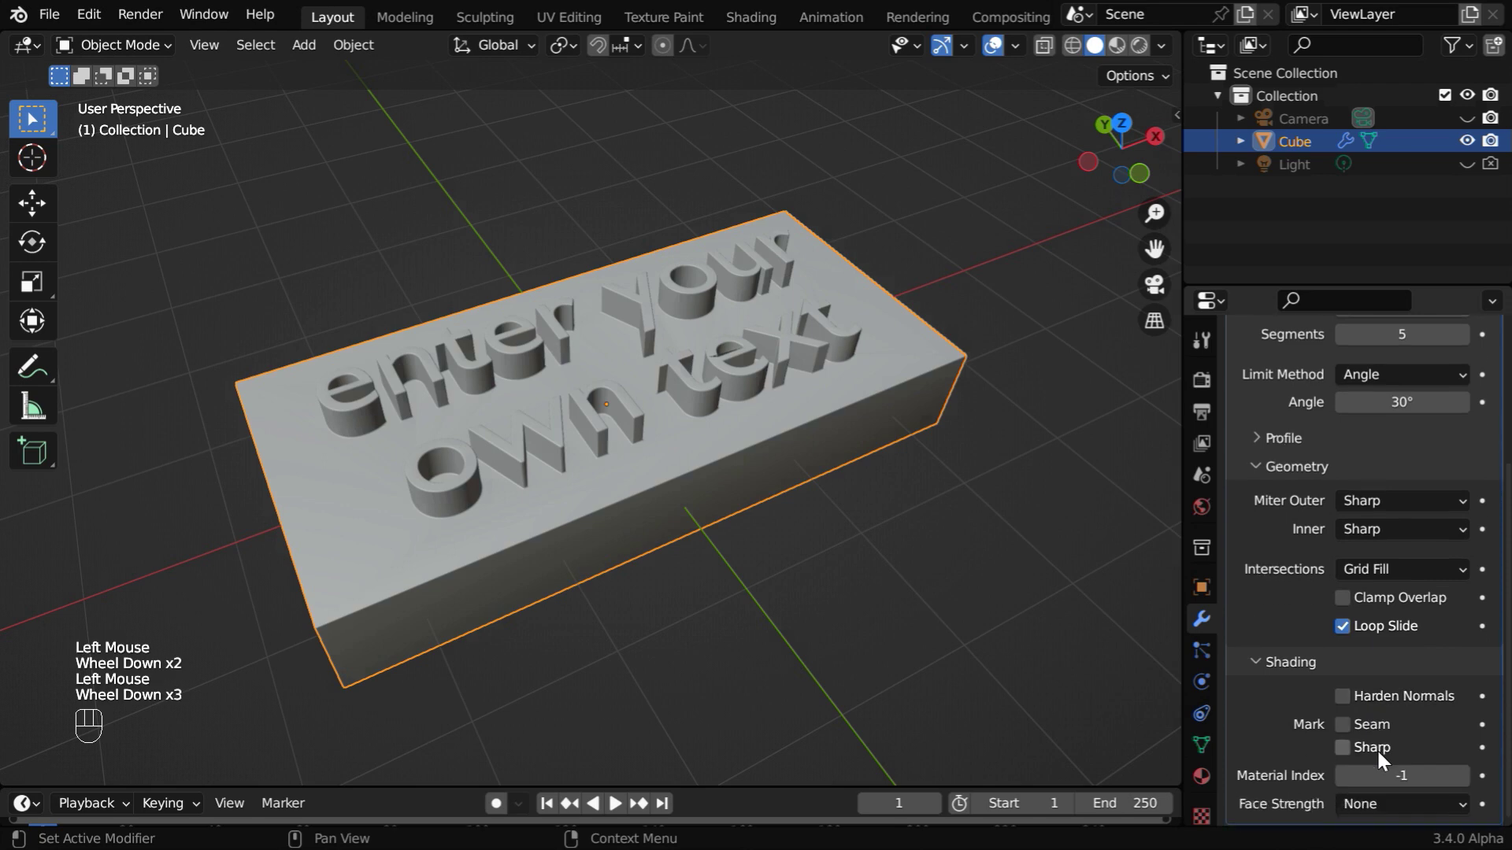
left_click(1343, 697)
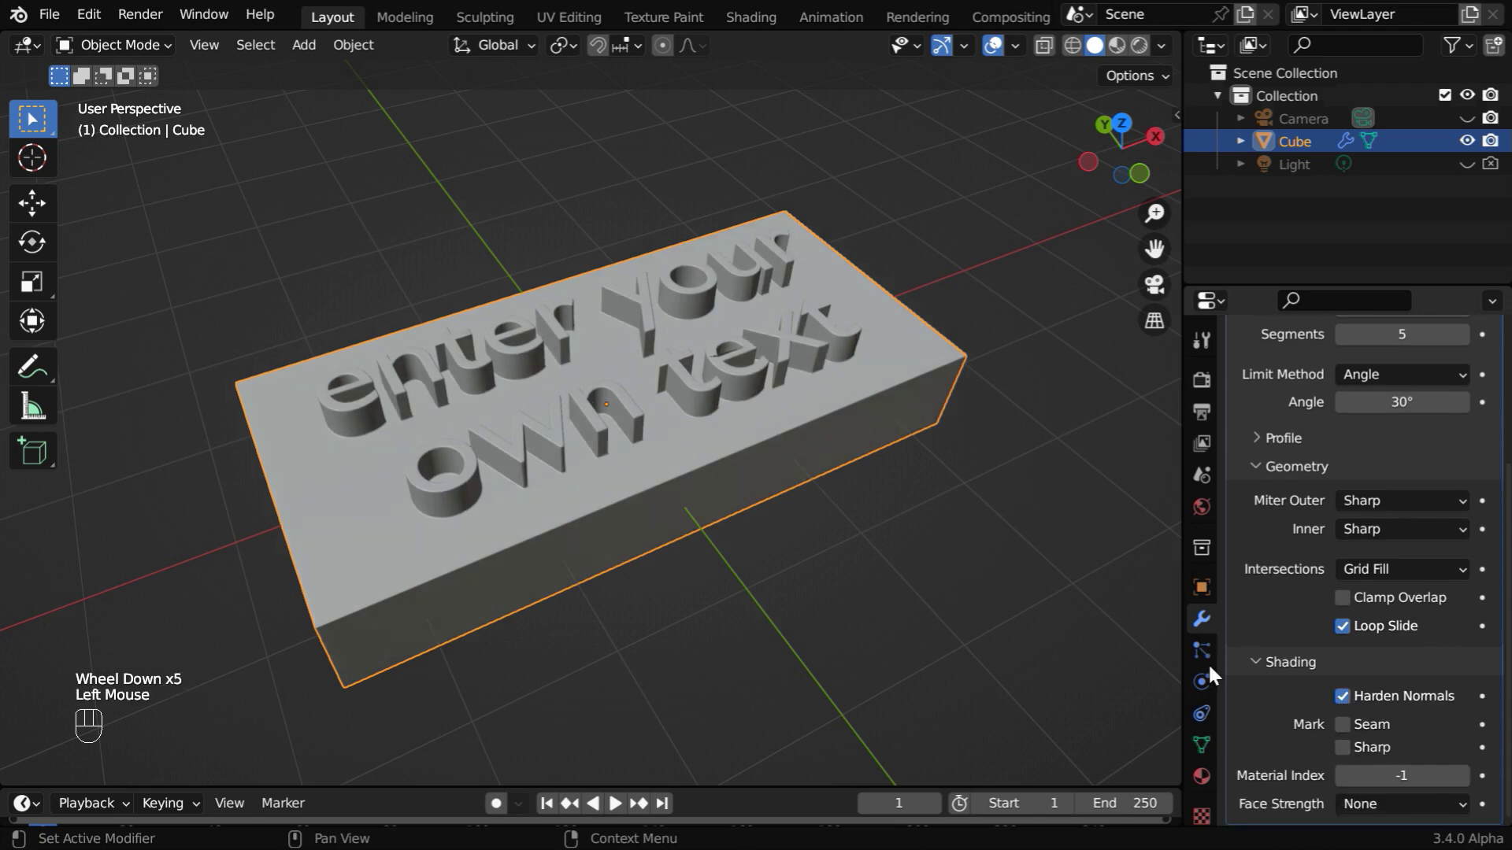
Try a Bevel amount of 0.18 m on the lettering and restore the amount to 0.01 m.
middle_click_drag(713, 507, 664, 438, "ctrl")
middle_click_drag(739, 493, 711, 512)
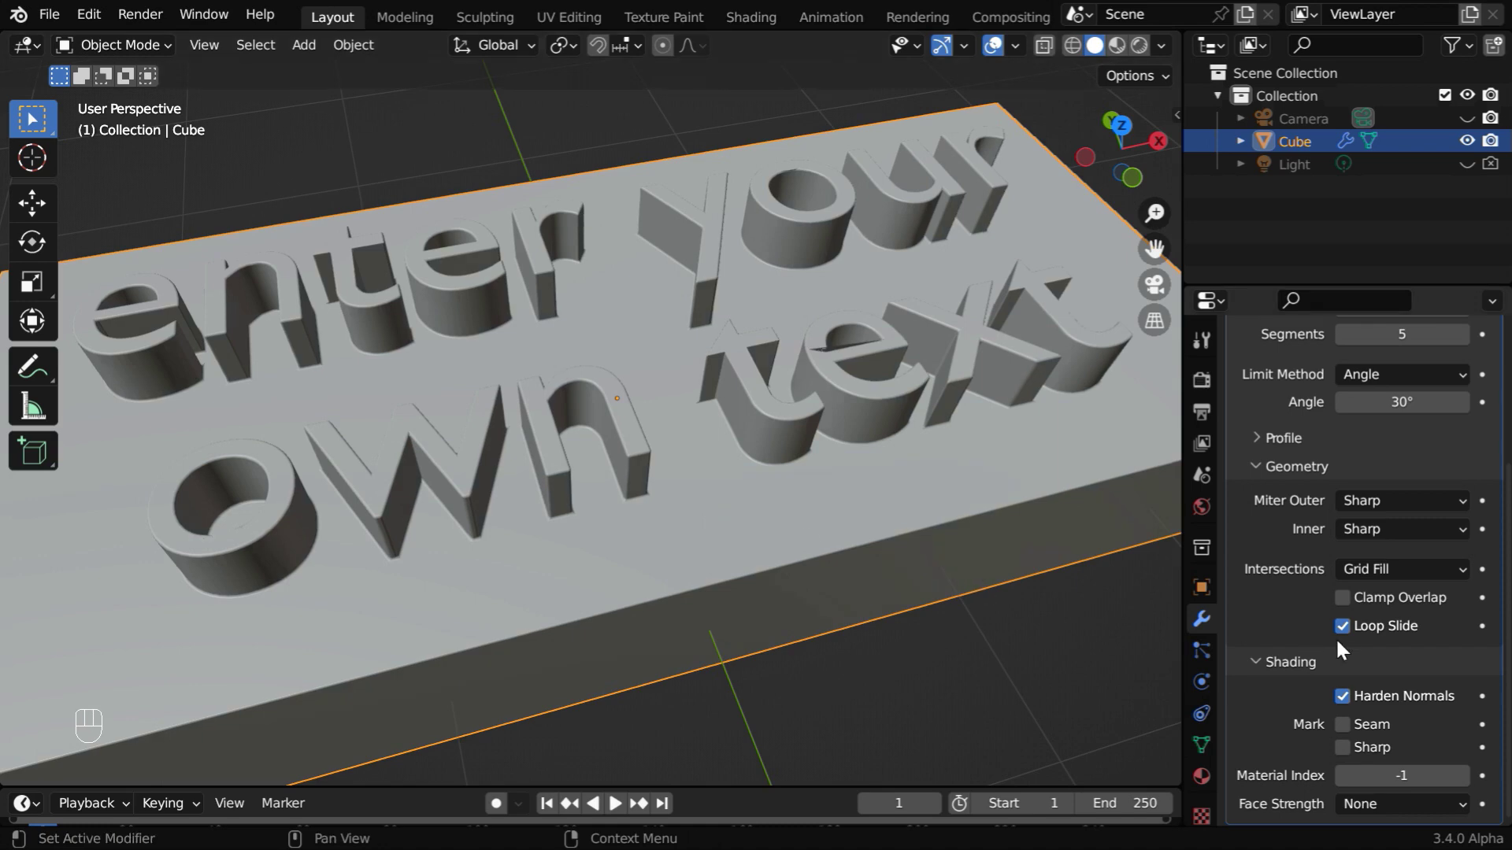
scroll(1336, 636, "up", 5)
left_click_drag(1392, 504, 1451, 504)
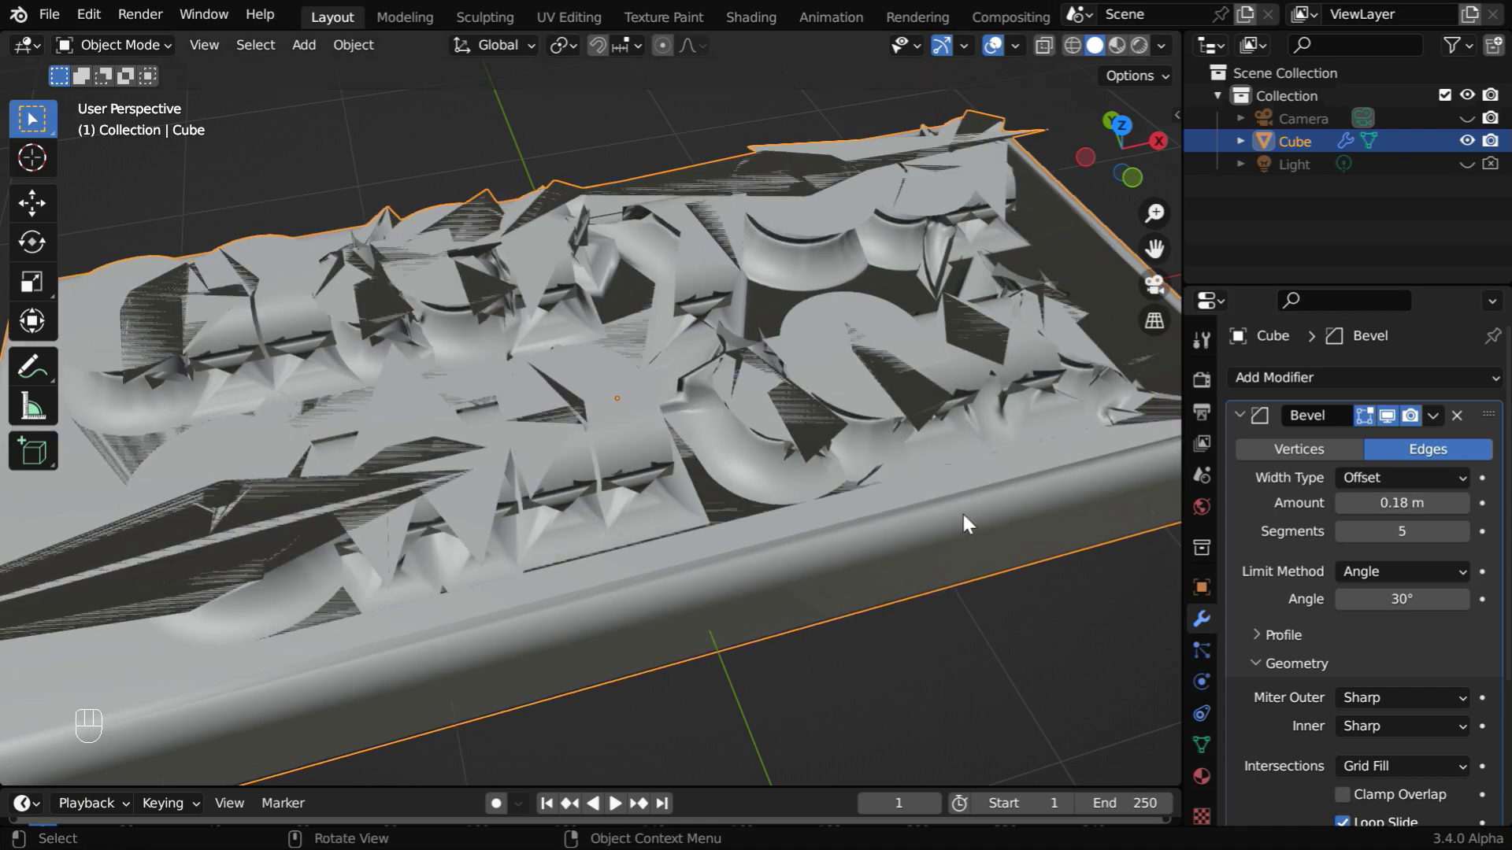
left_click(1401, 503)
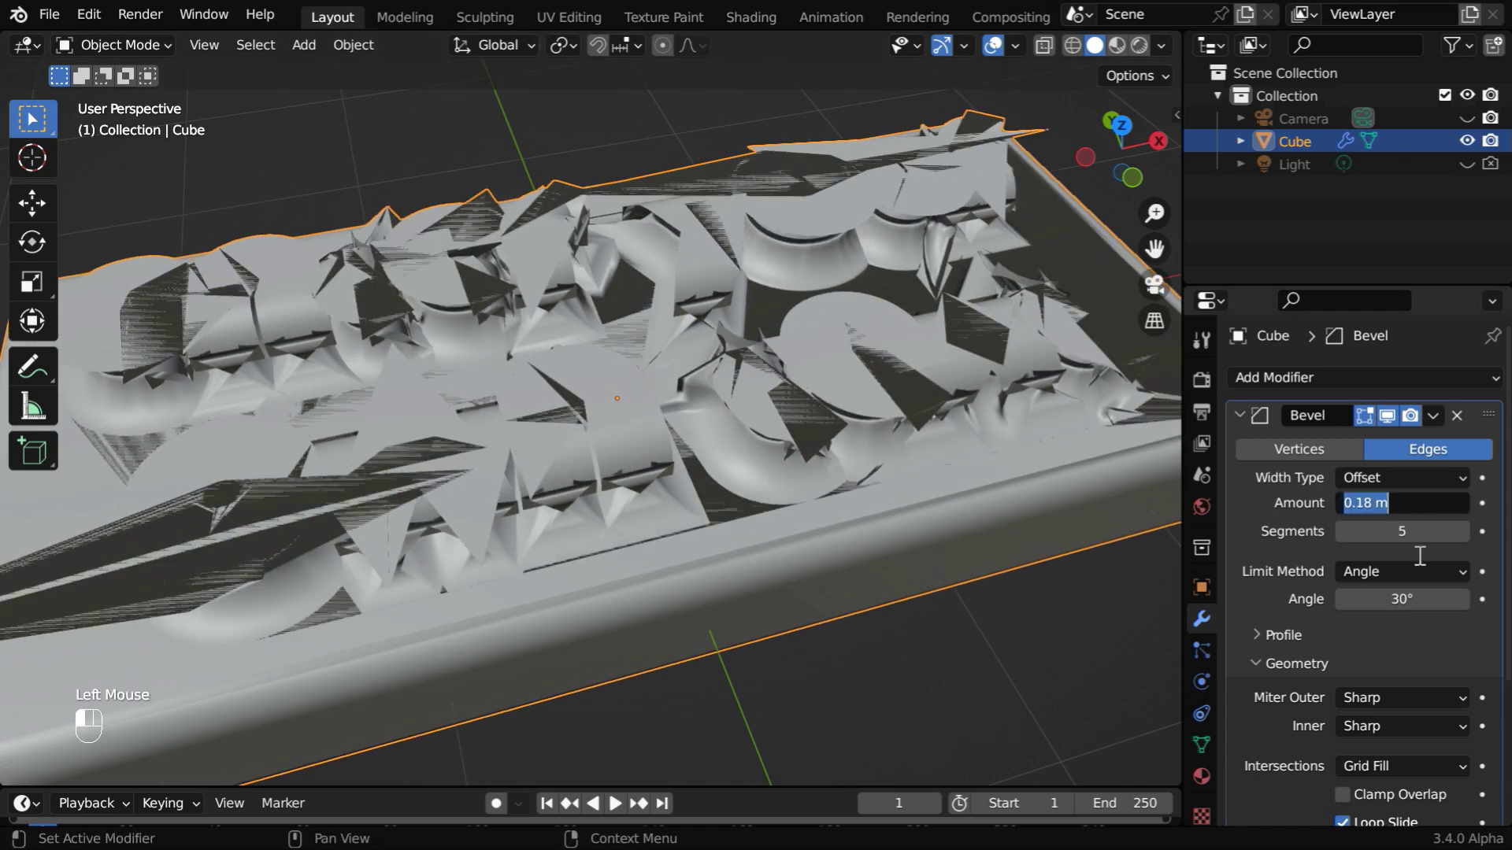
type(".01")
key("Return")
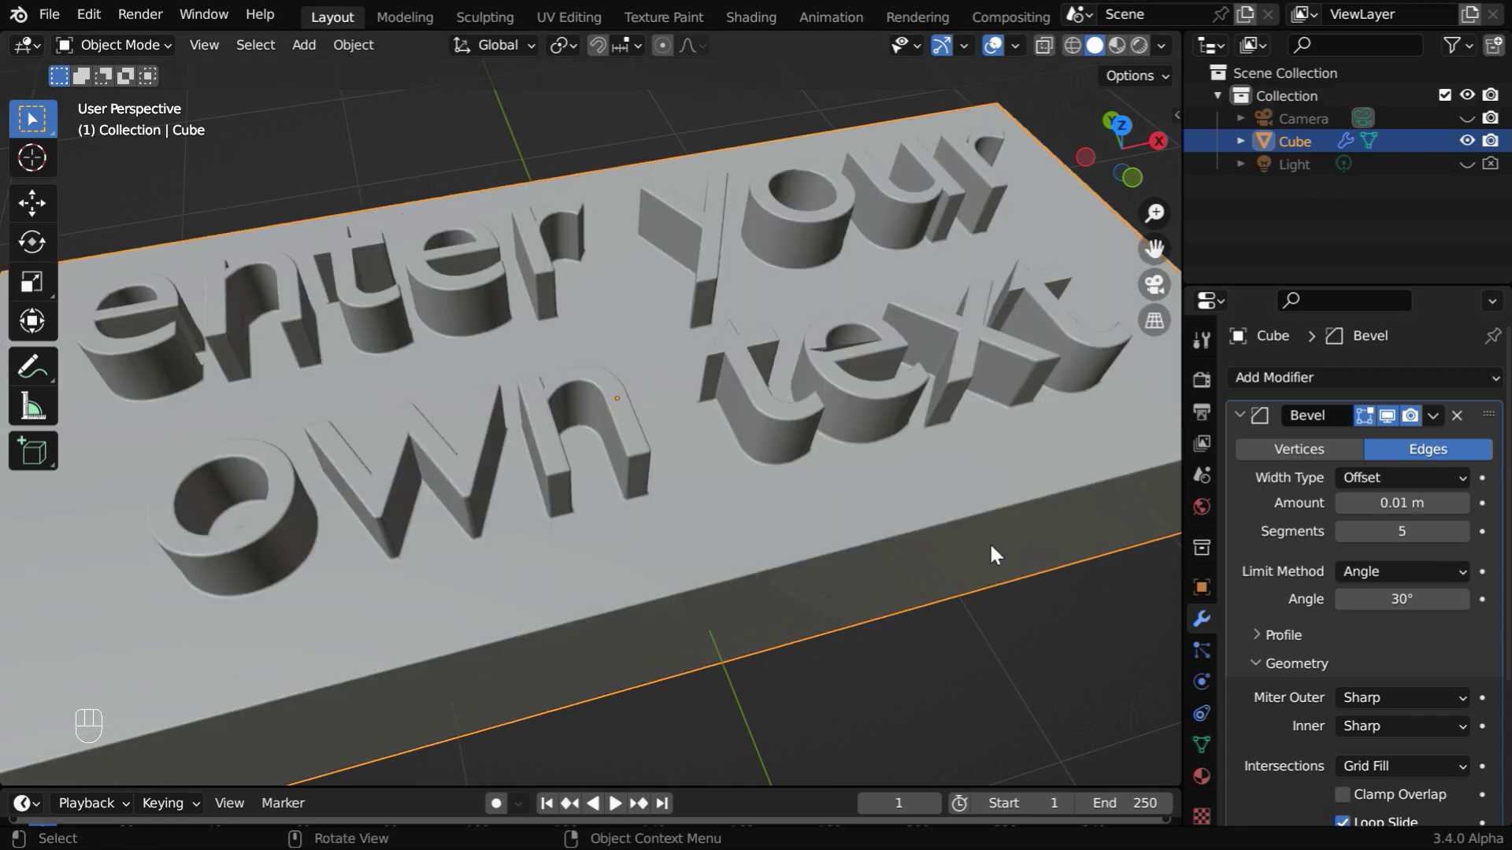
Enter Edit Mode with edge selection, focus on the "e" in "text" and disable the Bevel modifier's Edit Mode display.
middle_click_drag(990, 546, 891, 484)
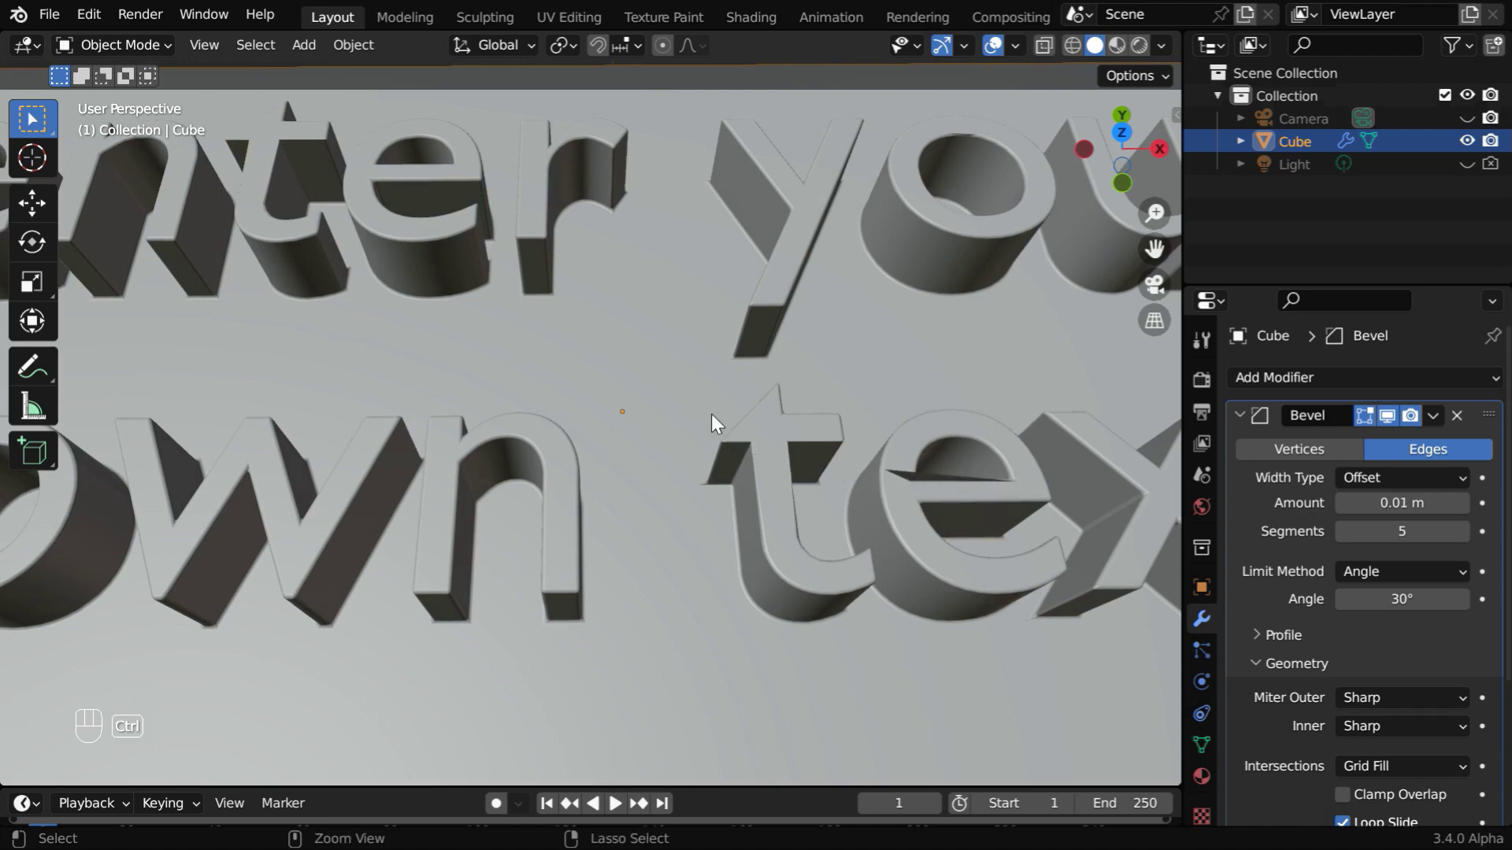
middle_click_drag(711, 414, 793, 470, "ctrl")
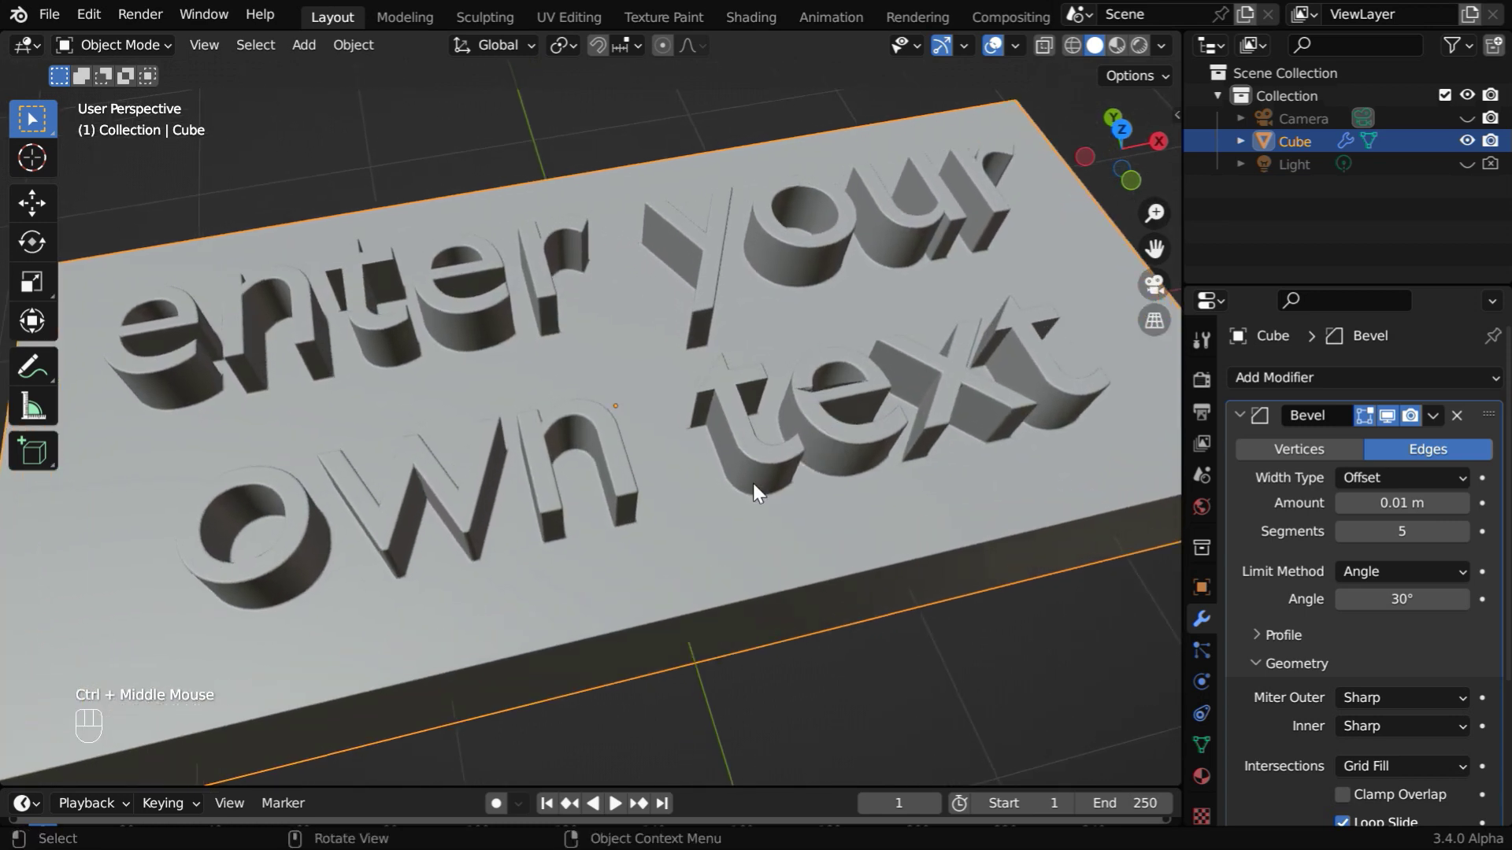
left_click(168, 46)
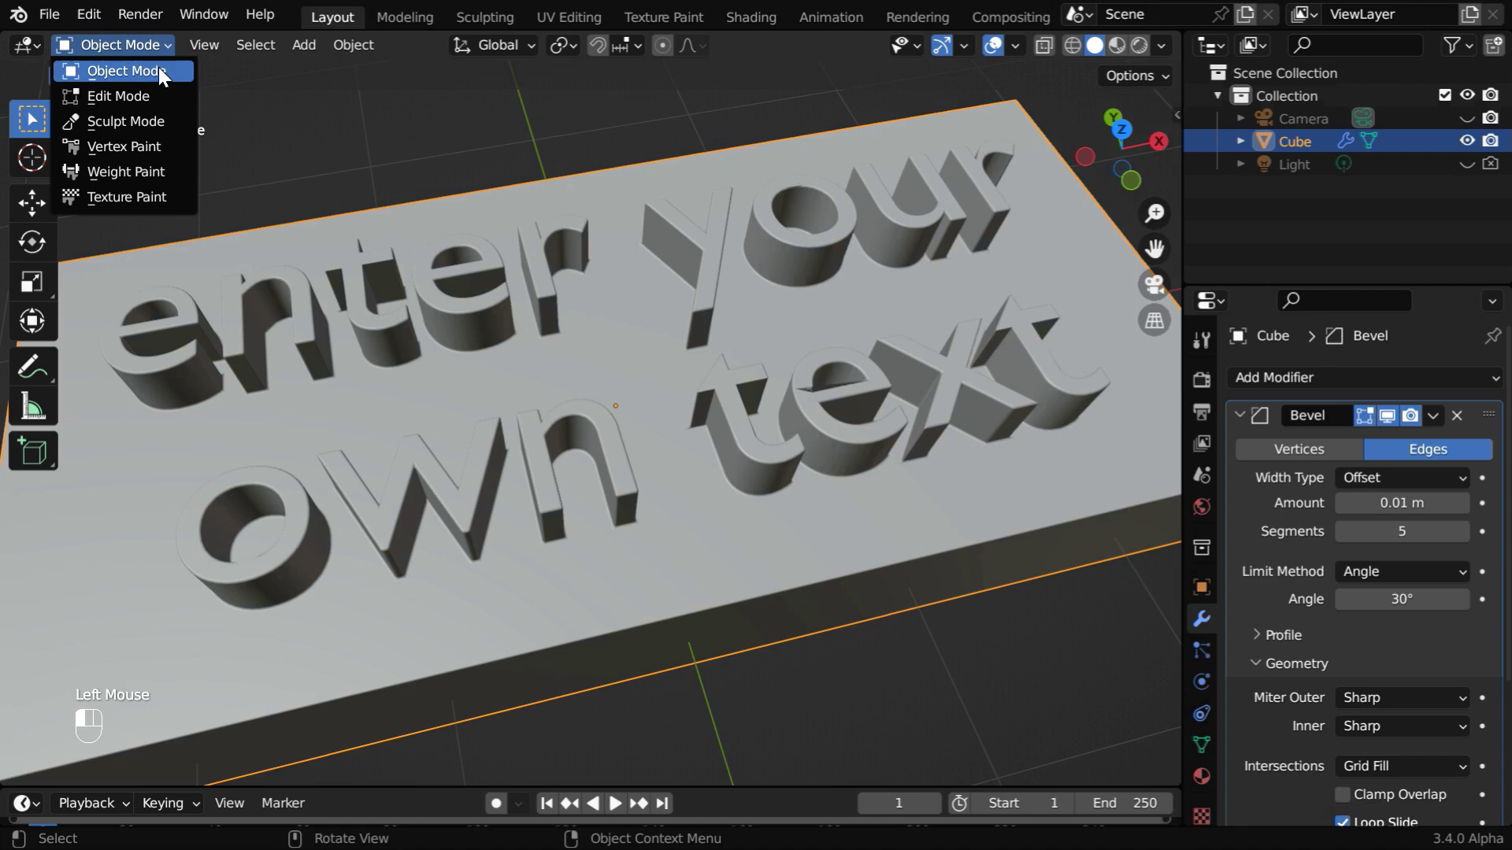
left_click(153, 95)
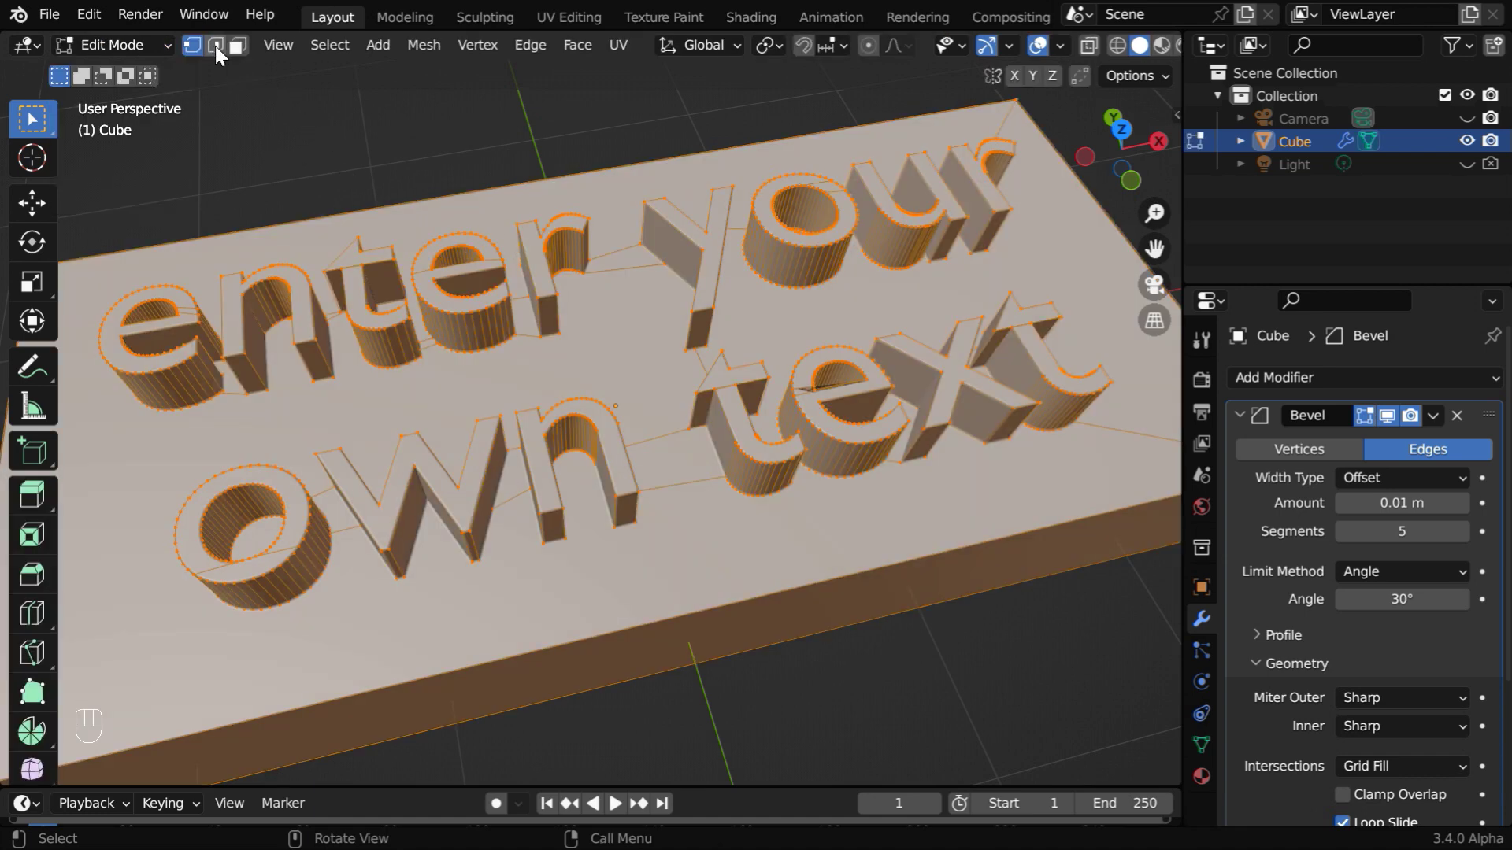
left_click(215, 45)
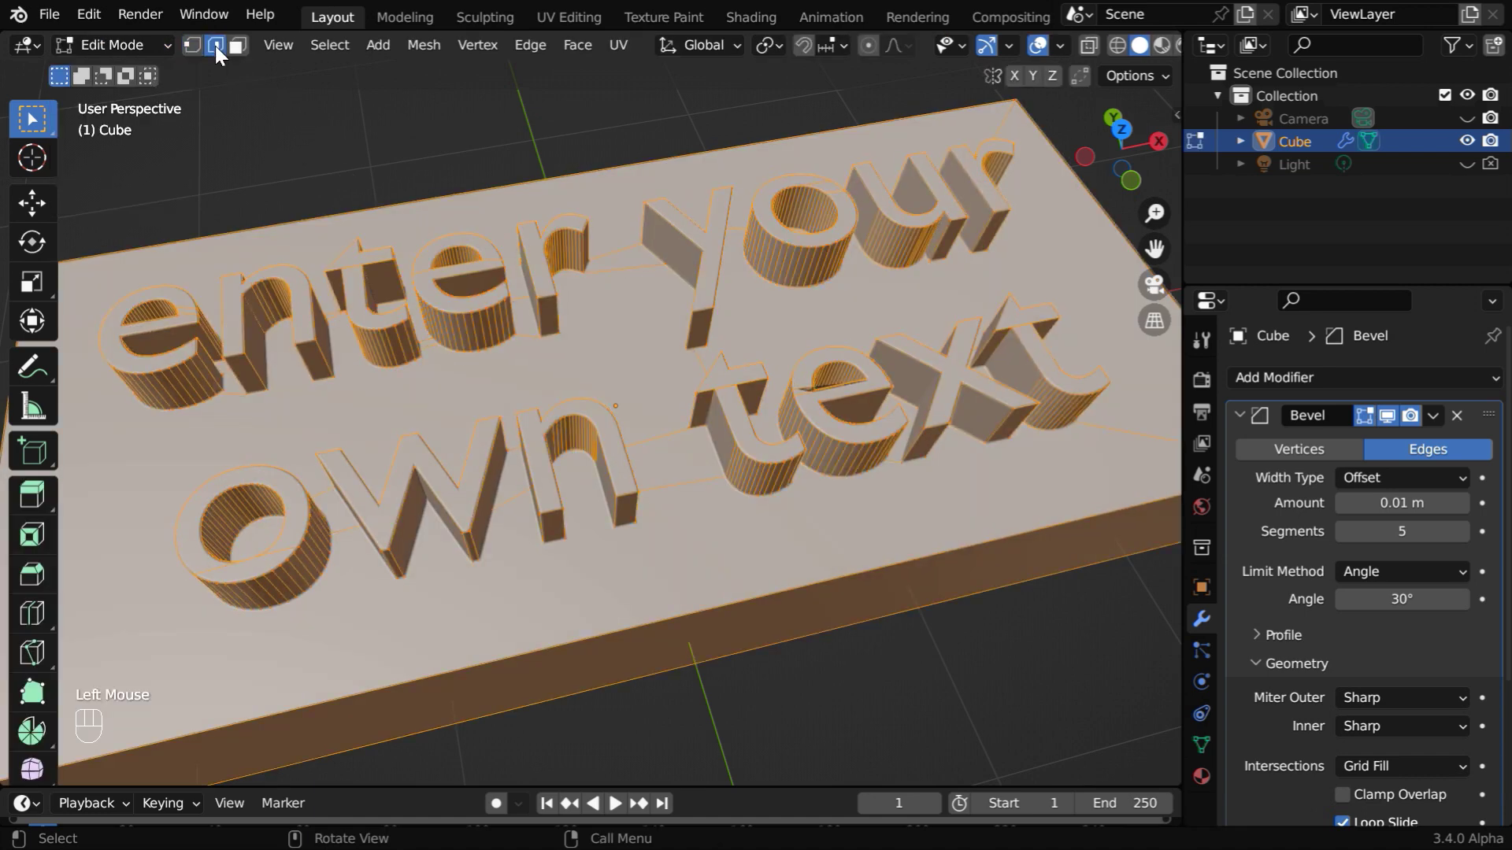
double_click(886, 414)
key("KP_Decimal")
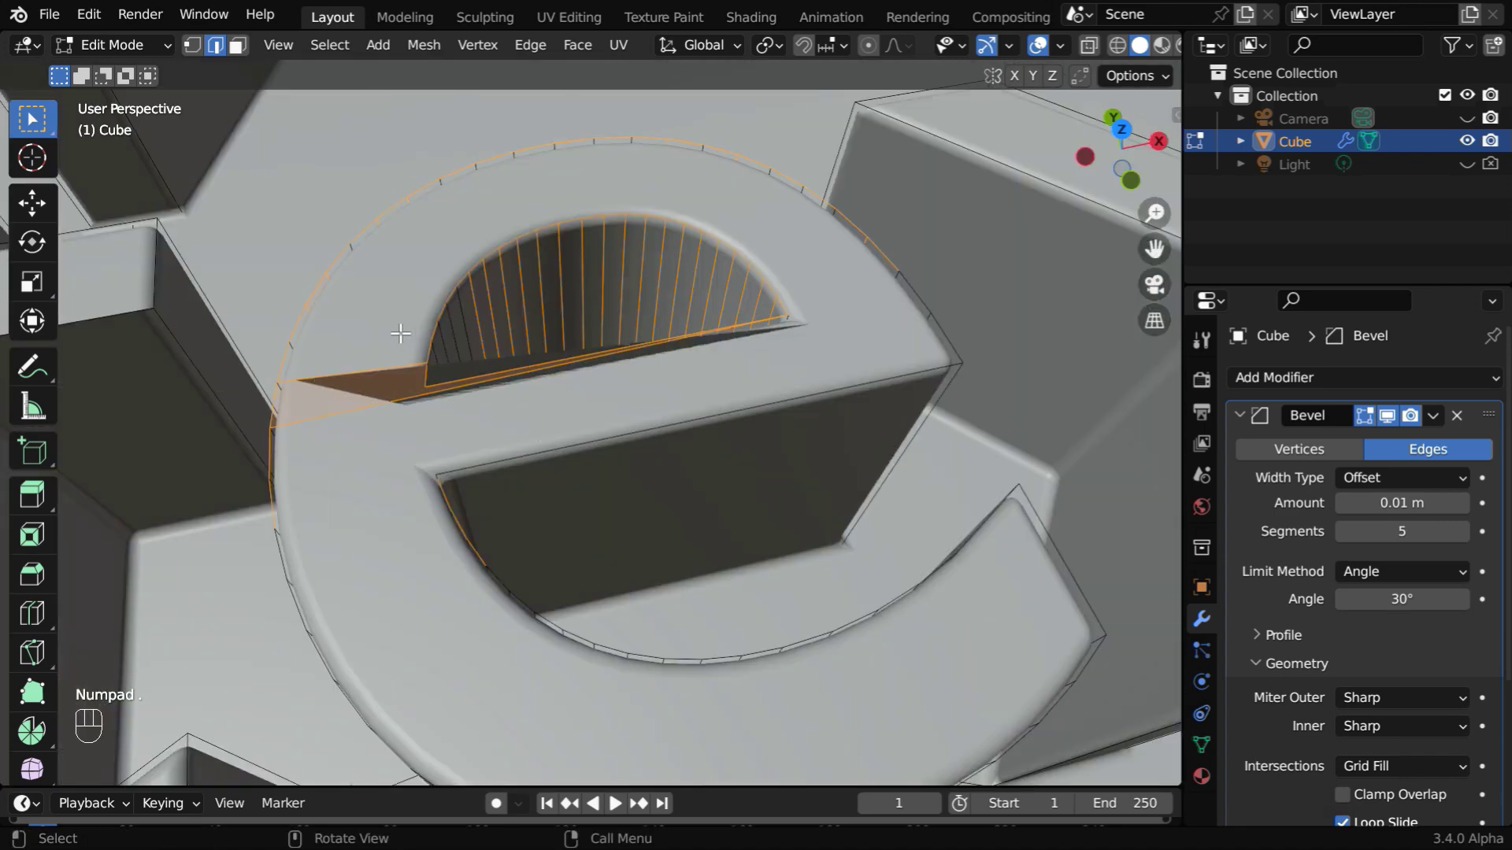
middle_click_drag(616, 427, 582, 439)
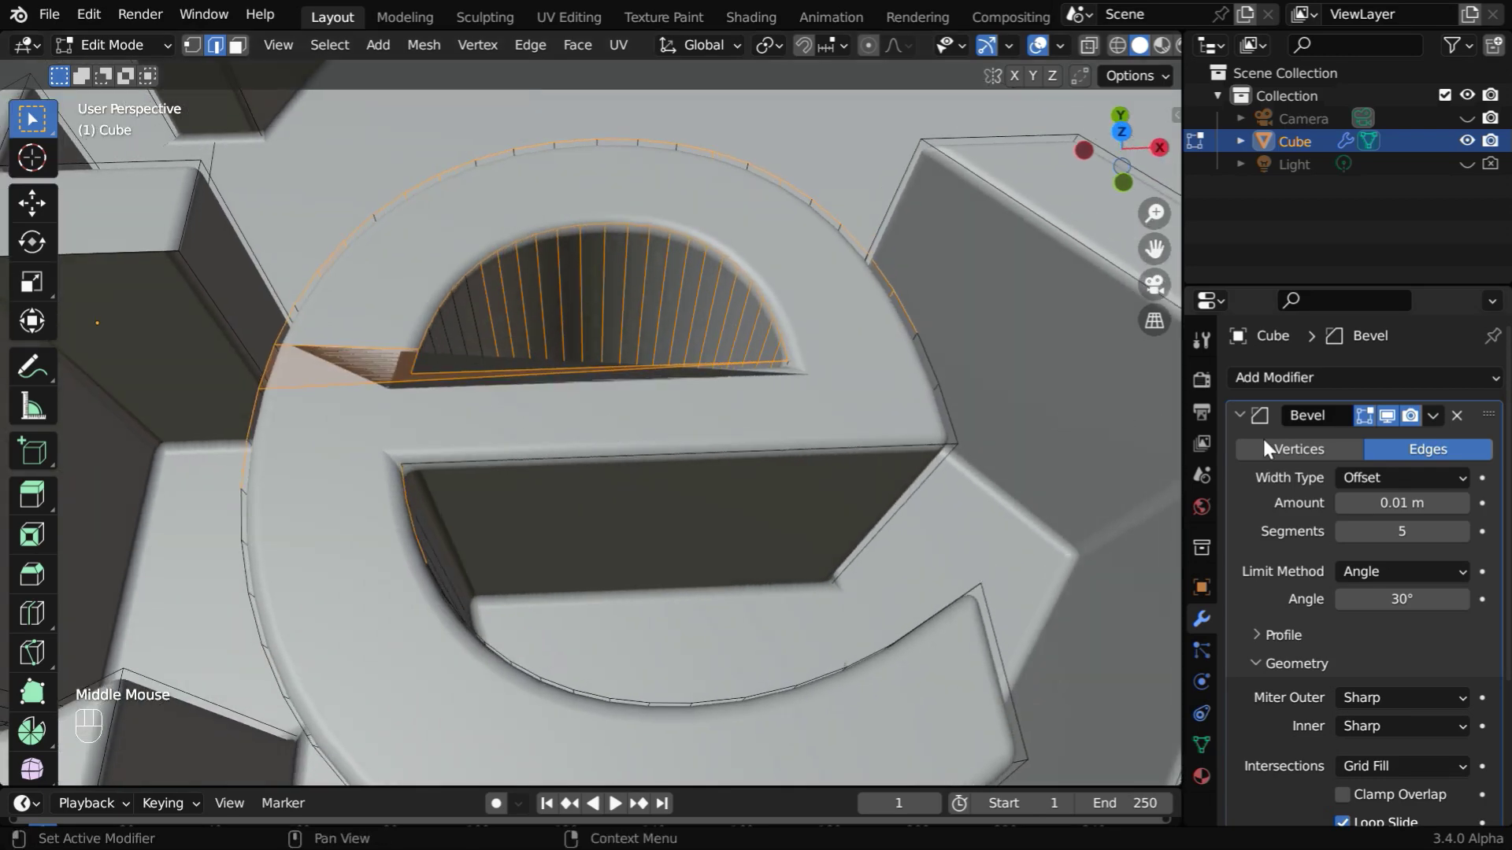
left_click(1363, 414)
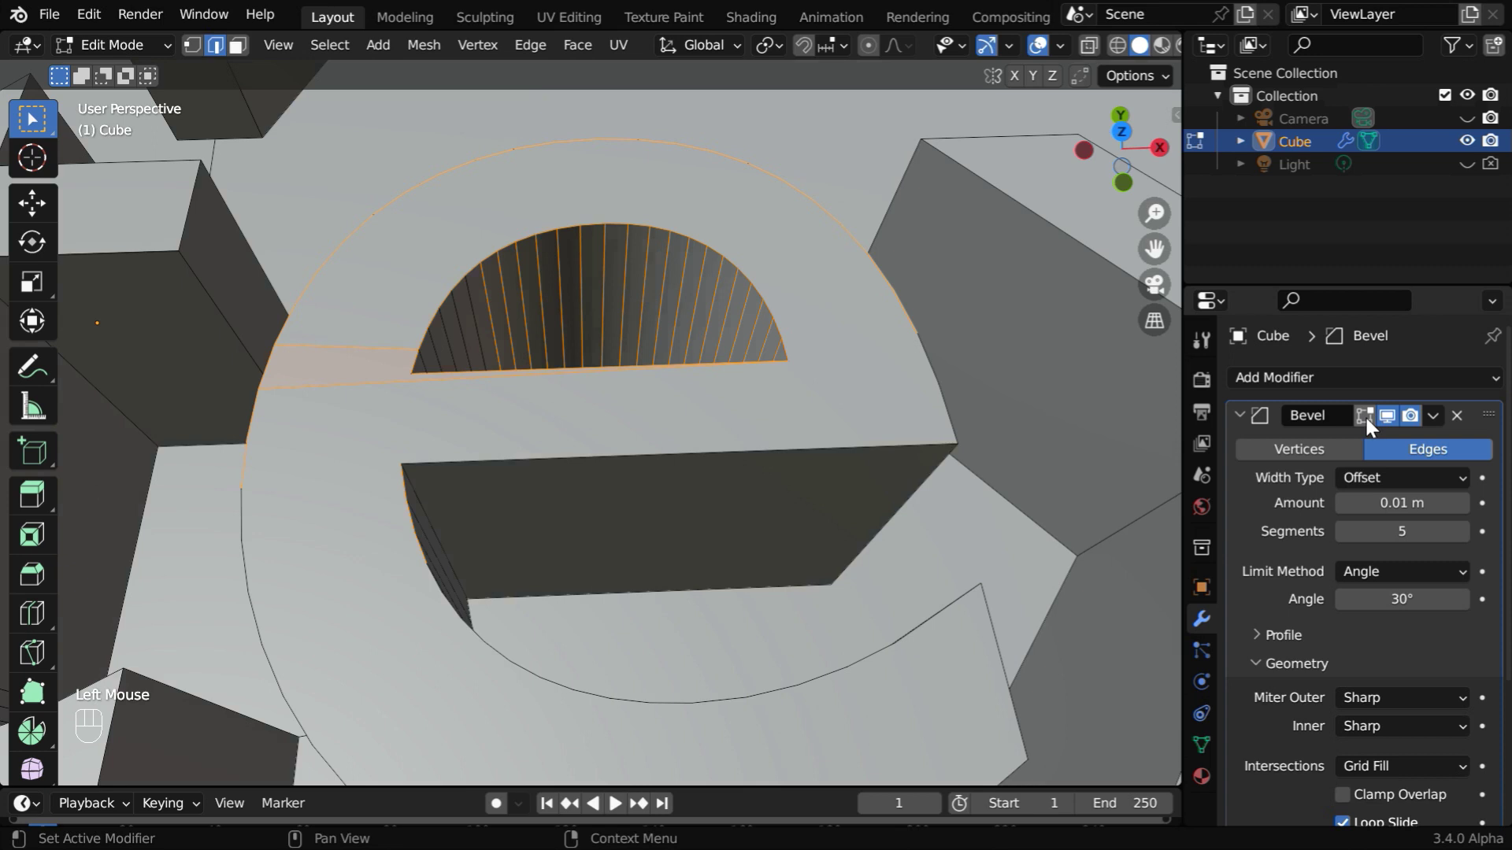
Knife-cut the top face of the "e" from the half-round opening's right corner to the crossbar's outer right corner.
left_click(298, 405)
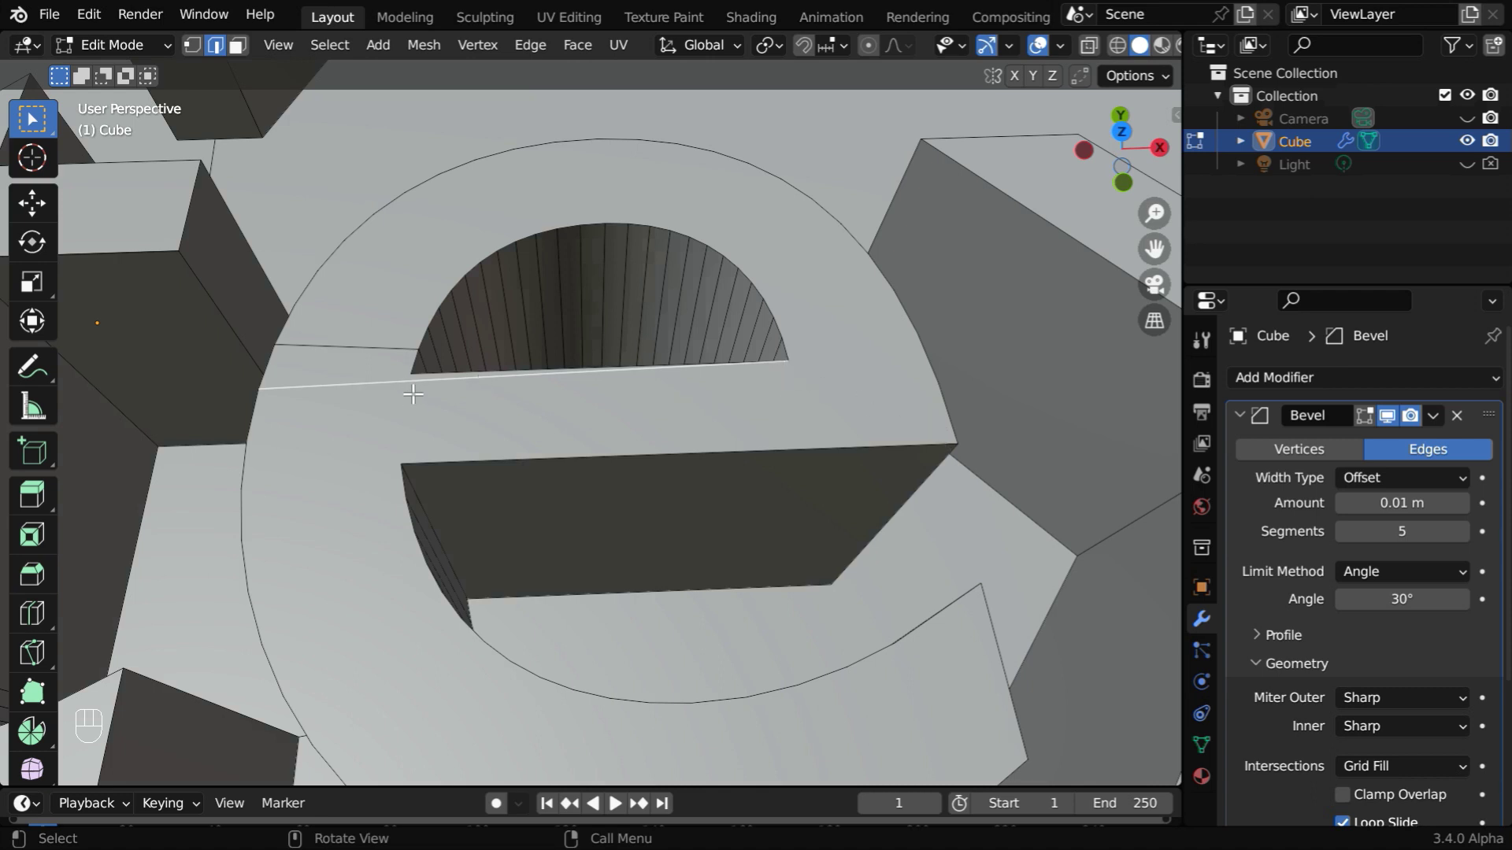
left_click(31, 652)
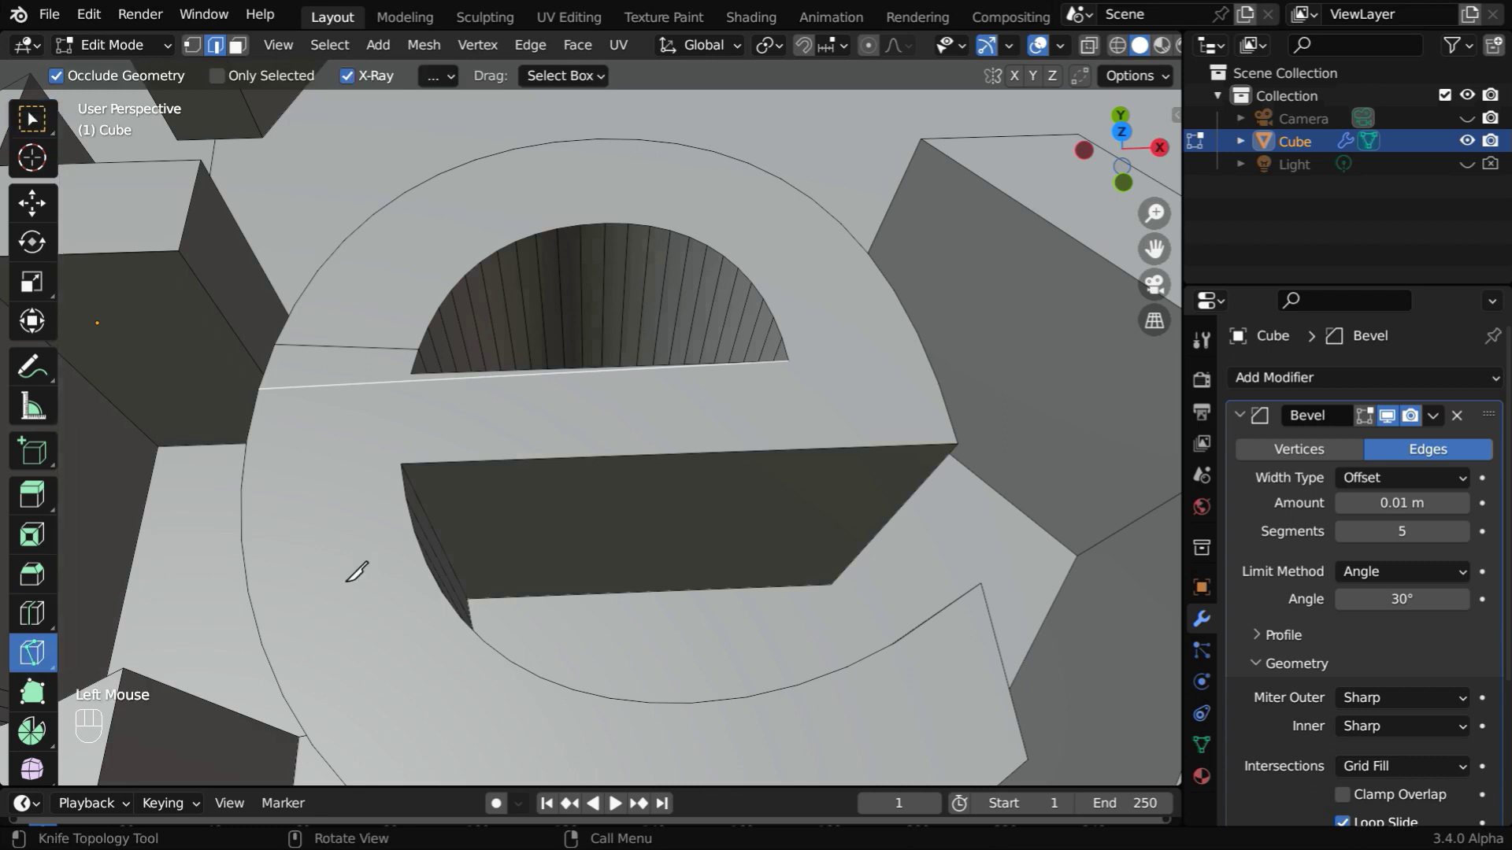
left_click(788, 361)
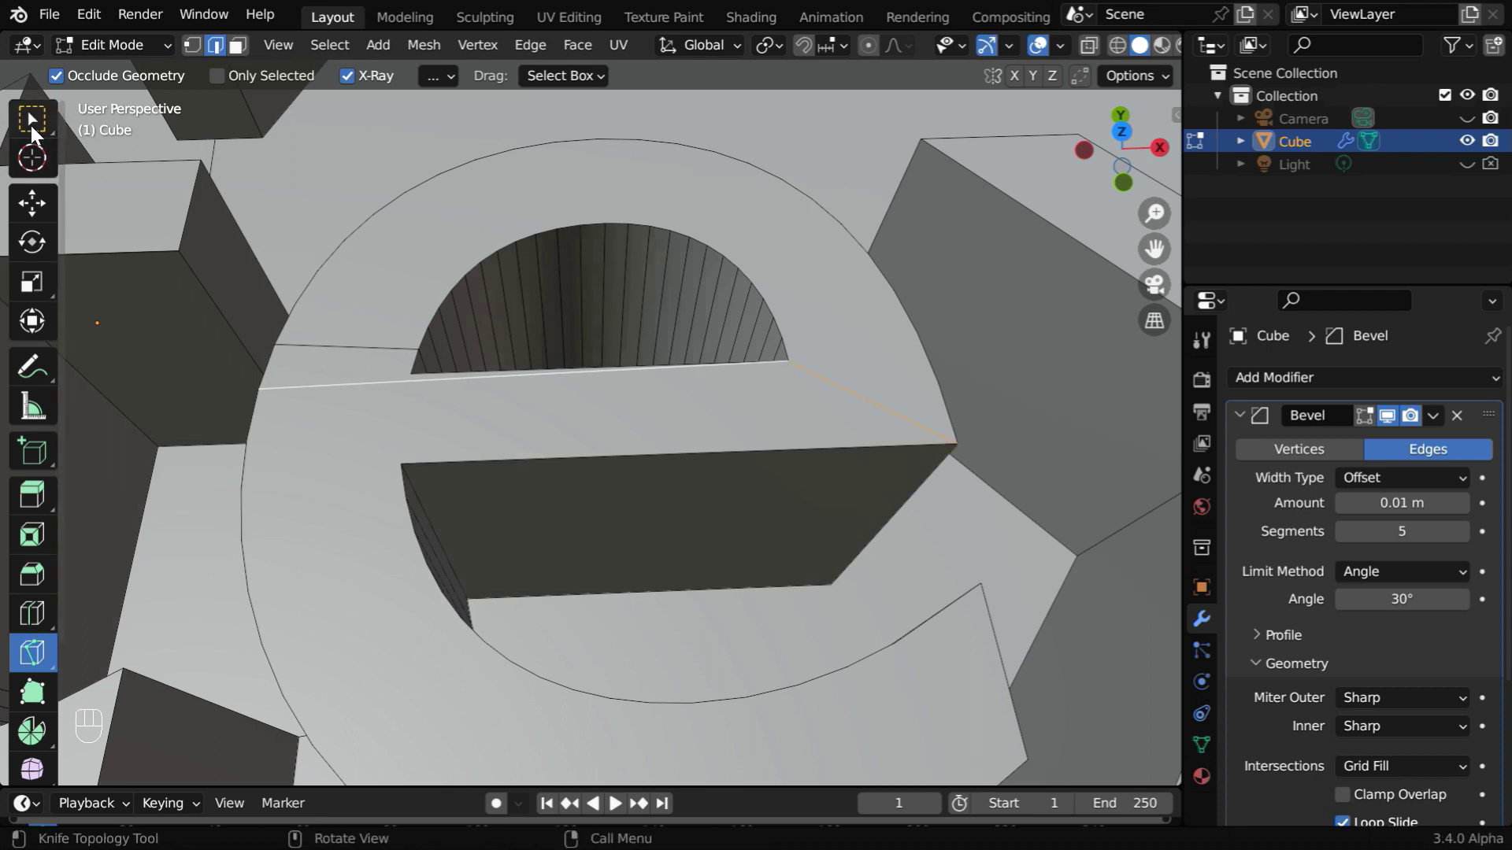
Remove the stray edge along the crossbar of the "e" with Limited Dissolve and re-enable the Bevel modifier in Edit Mode.
left_click(31, 119)
left_click_drag(348, 372, 363, 399)
key("x")
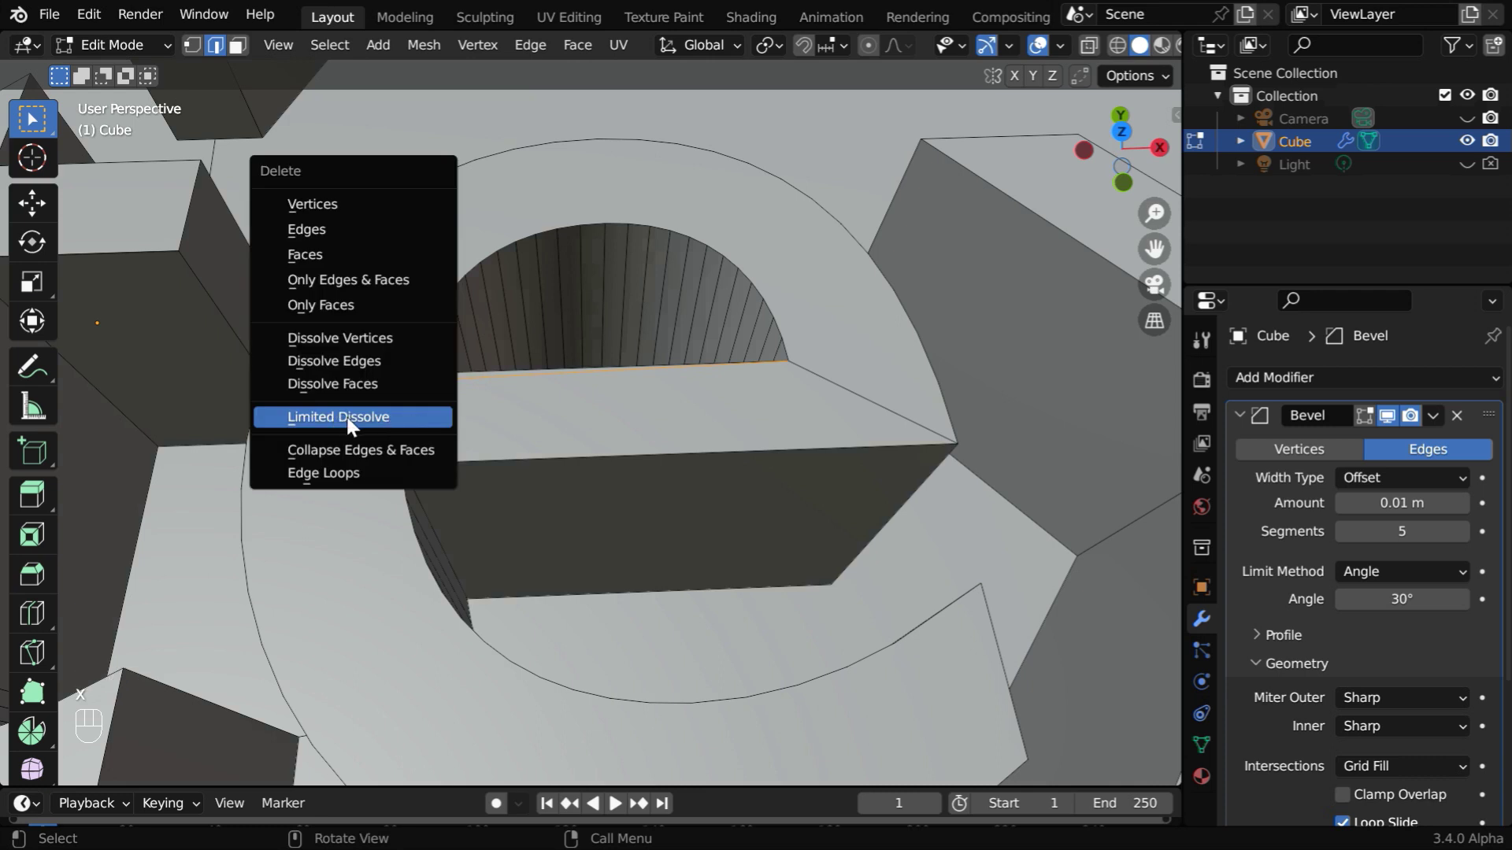
left_click(349, 421)
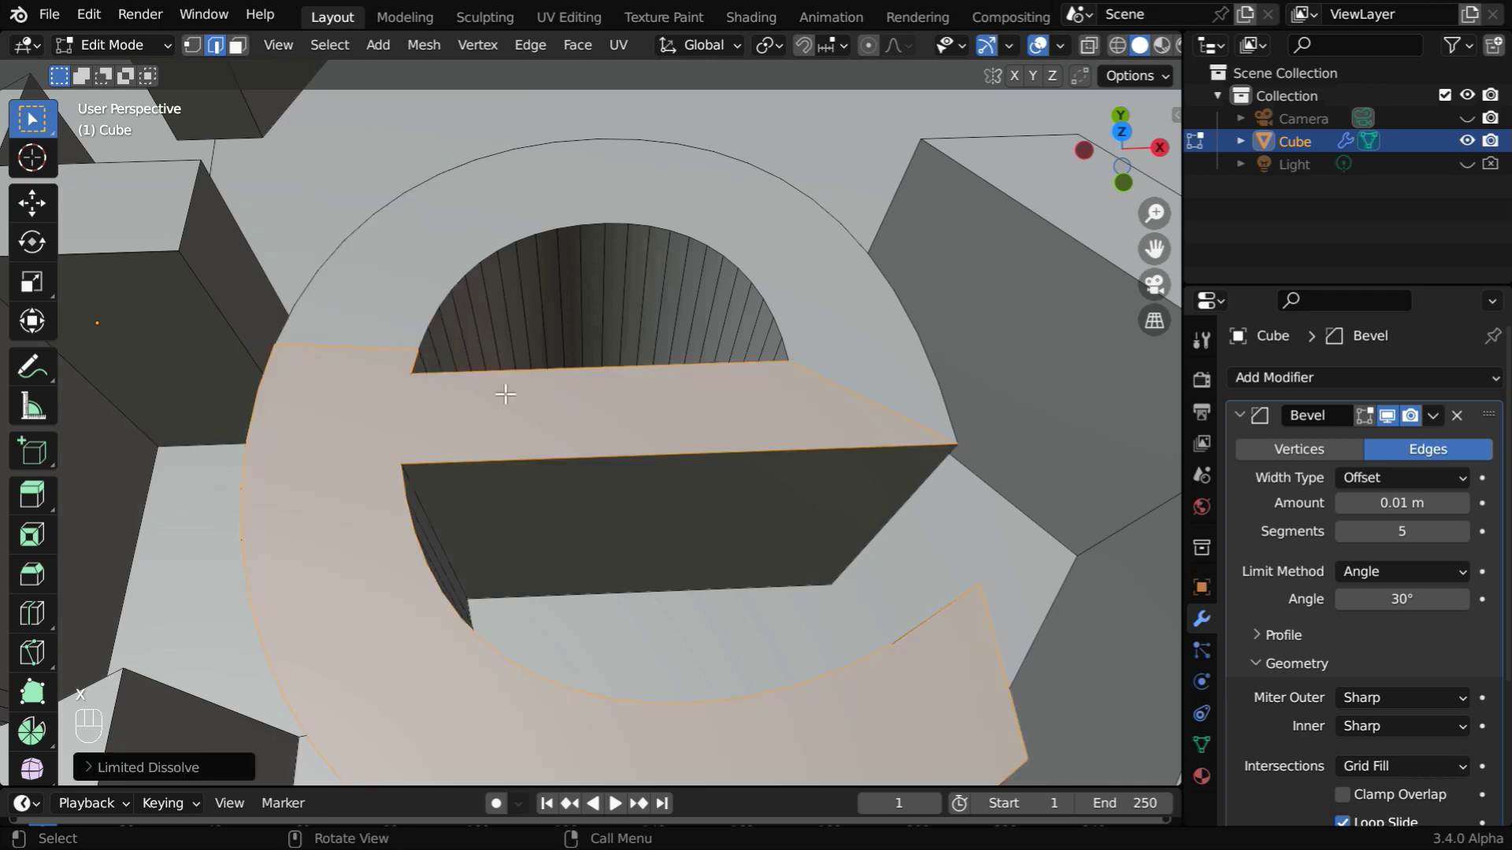
left_click(1362, 414)
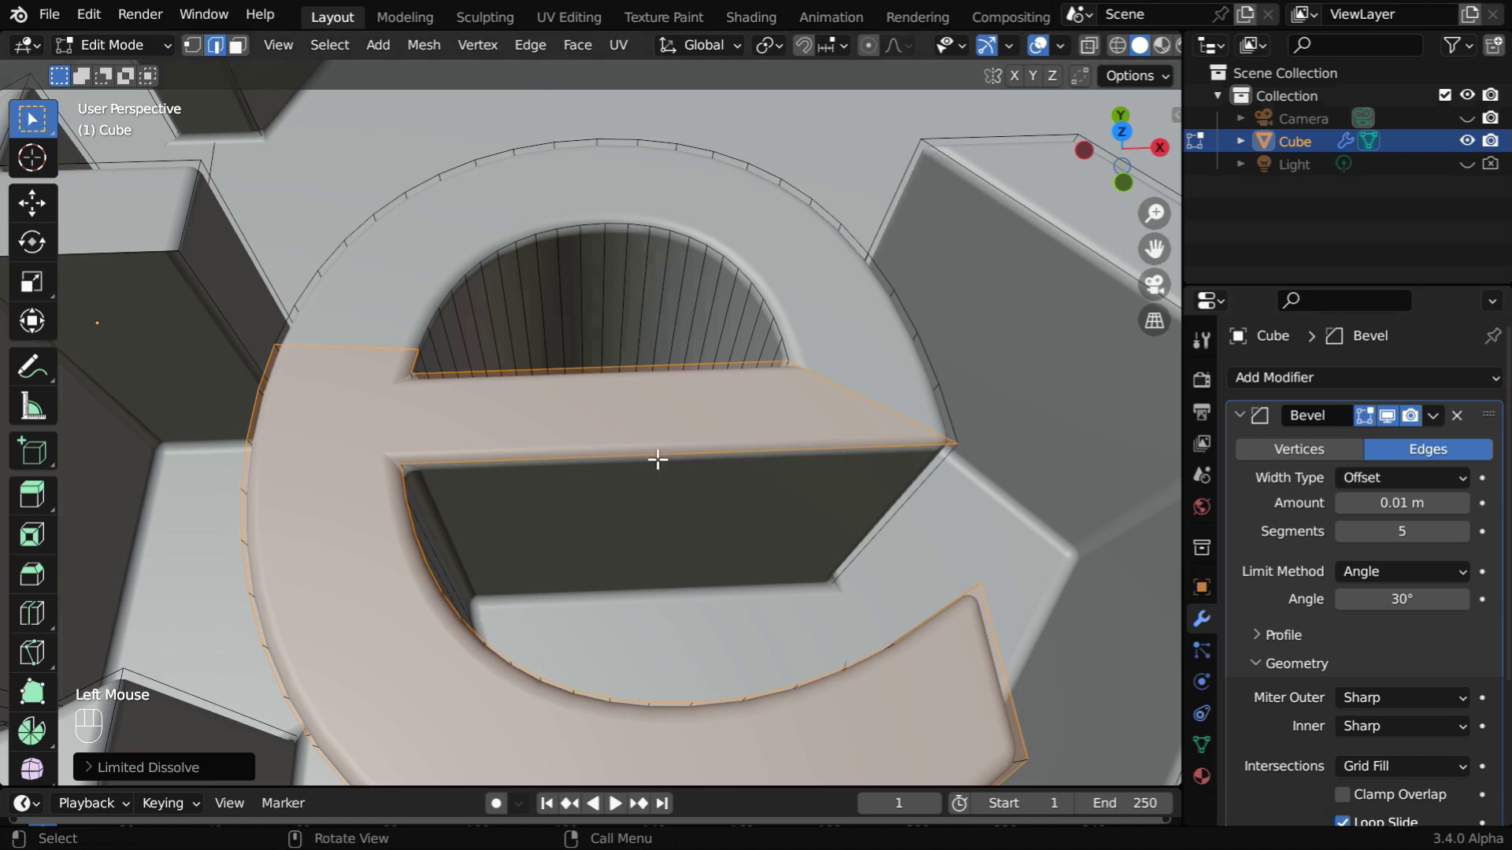
Return to Object Mode, frame the whole block and inspect the beveled lettering.
middle_click_drag(627, 418, 789, 605, "ctrl")
left_click(149, 47)
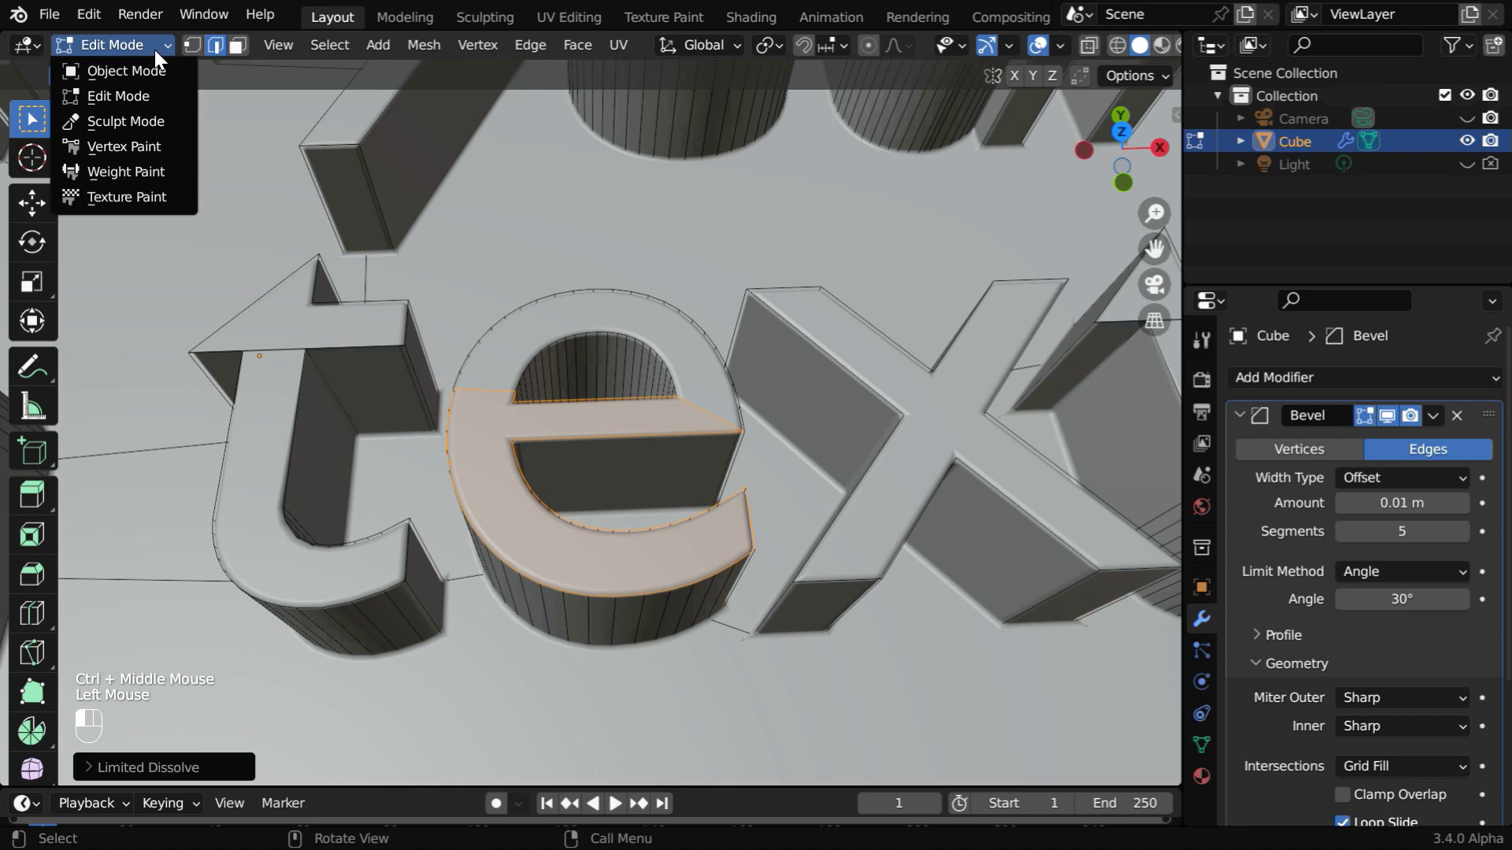
left_click(145, 69)
middle_click_drag(588, 304, 676, 503, "ctrl")
key("KP_Decimal")
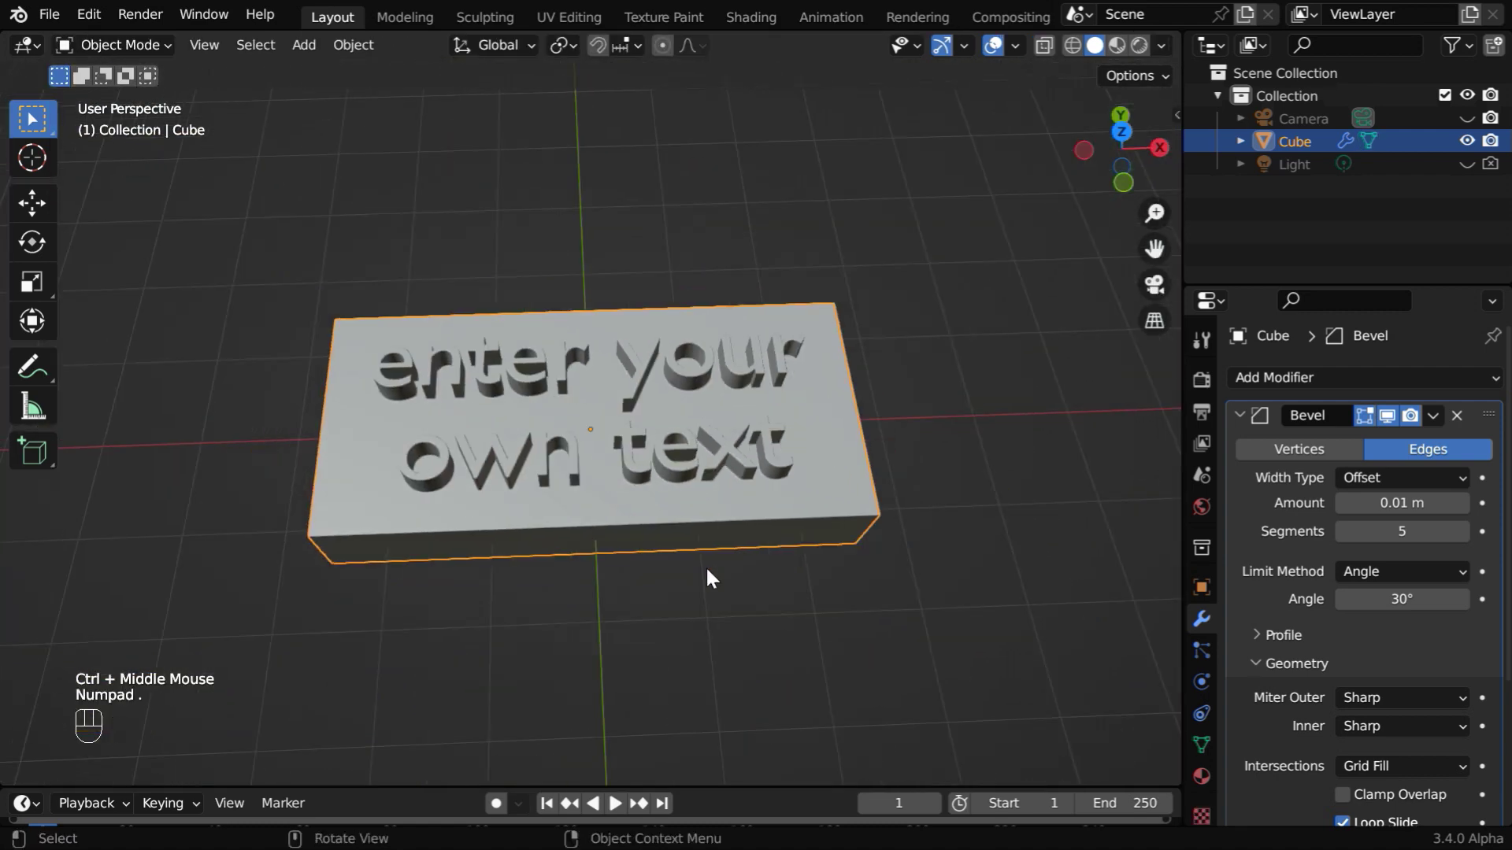
middle_click_drag(702, 610, 715, 474, "ctrl")
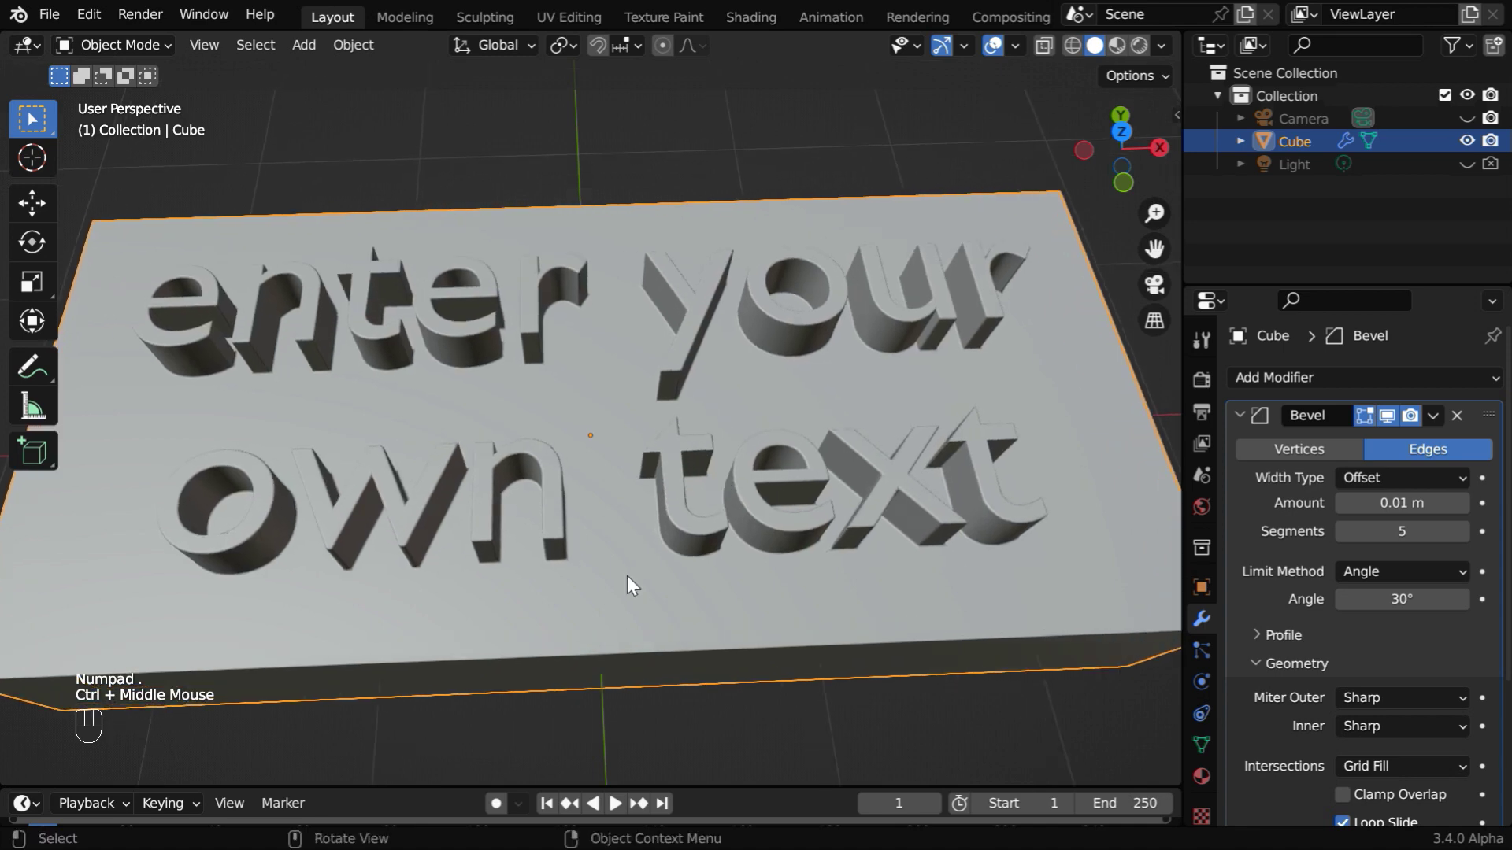
middle_click_drag(627, 575, 677, 560)
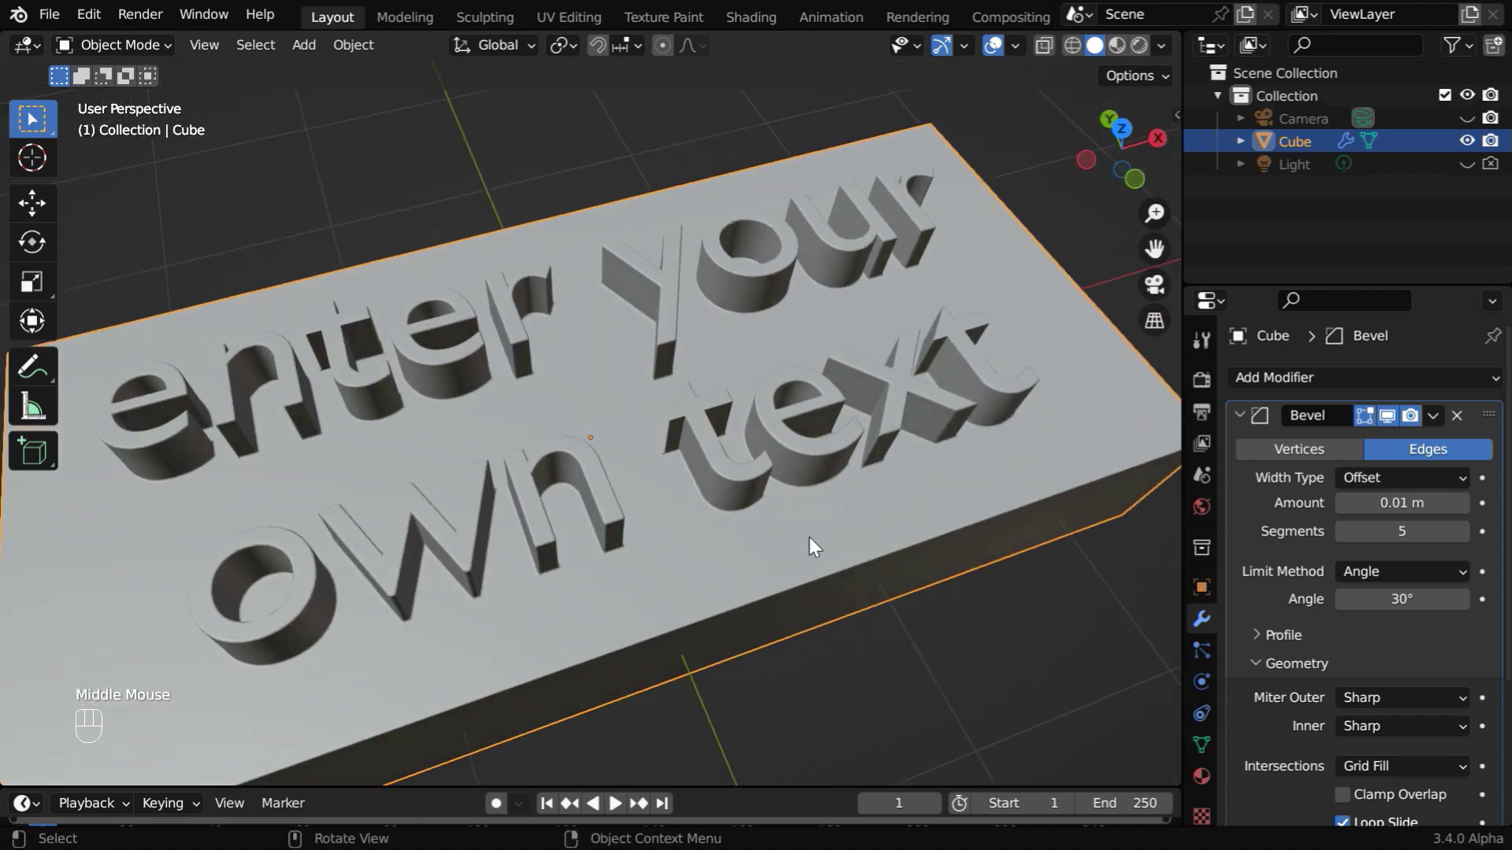
Set the Bevel modifier's amount to 0.015 m and check the rounded edges of the lettering.
left_click(1410, 504)
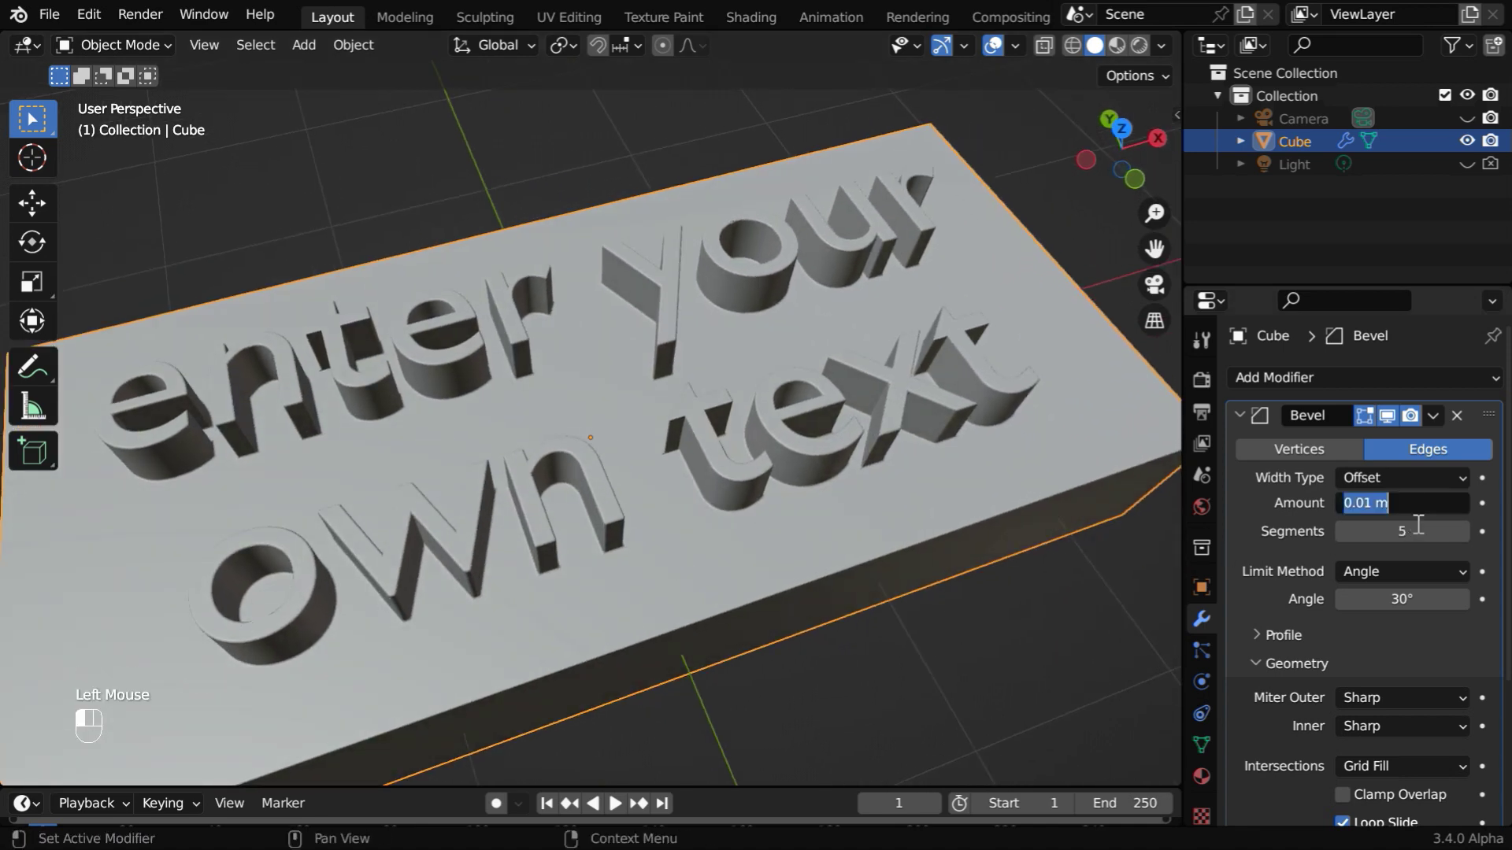
key("BackSpace")
type(".015")
key("Return")
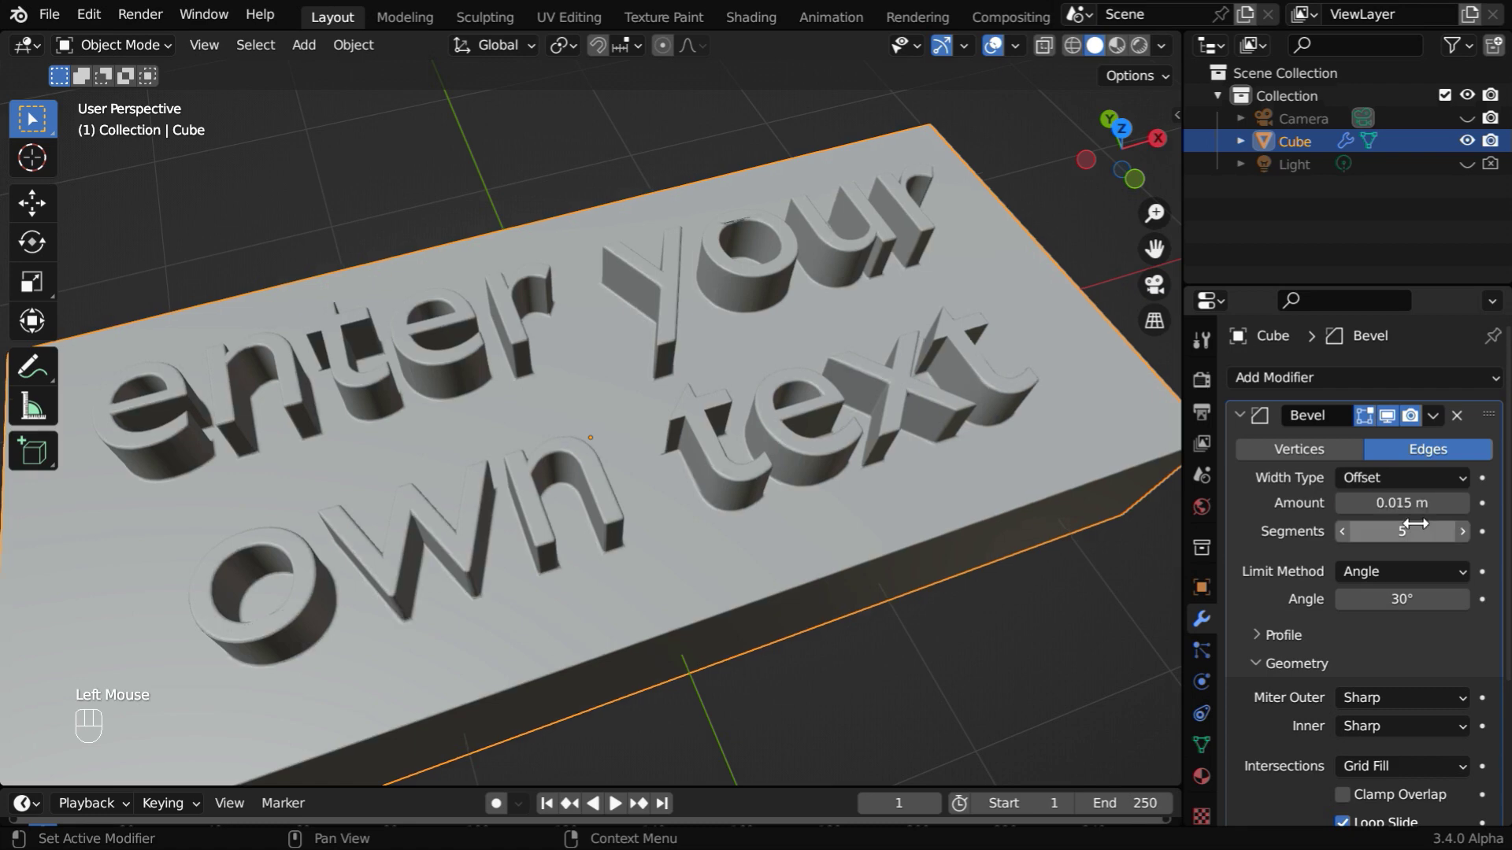
middle_click_drag(793, 570, 751, 517, "ctrl")
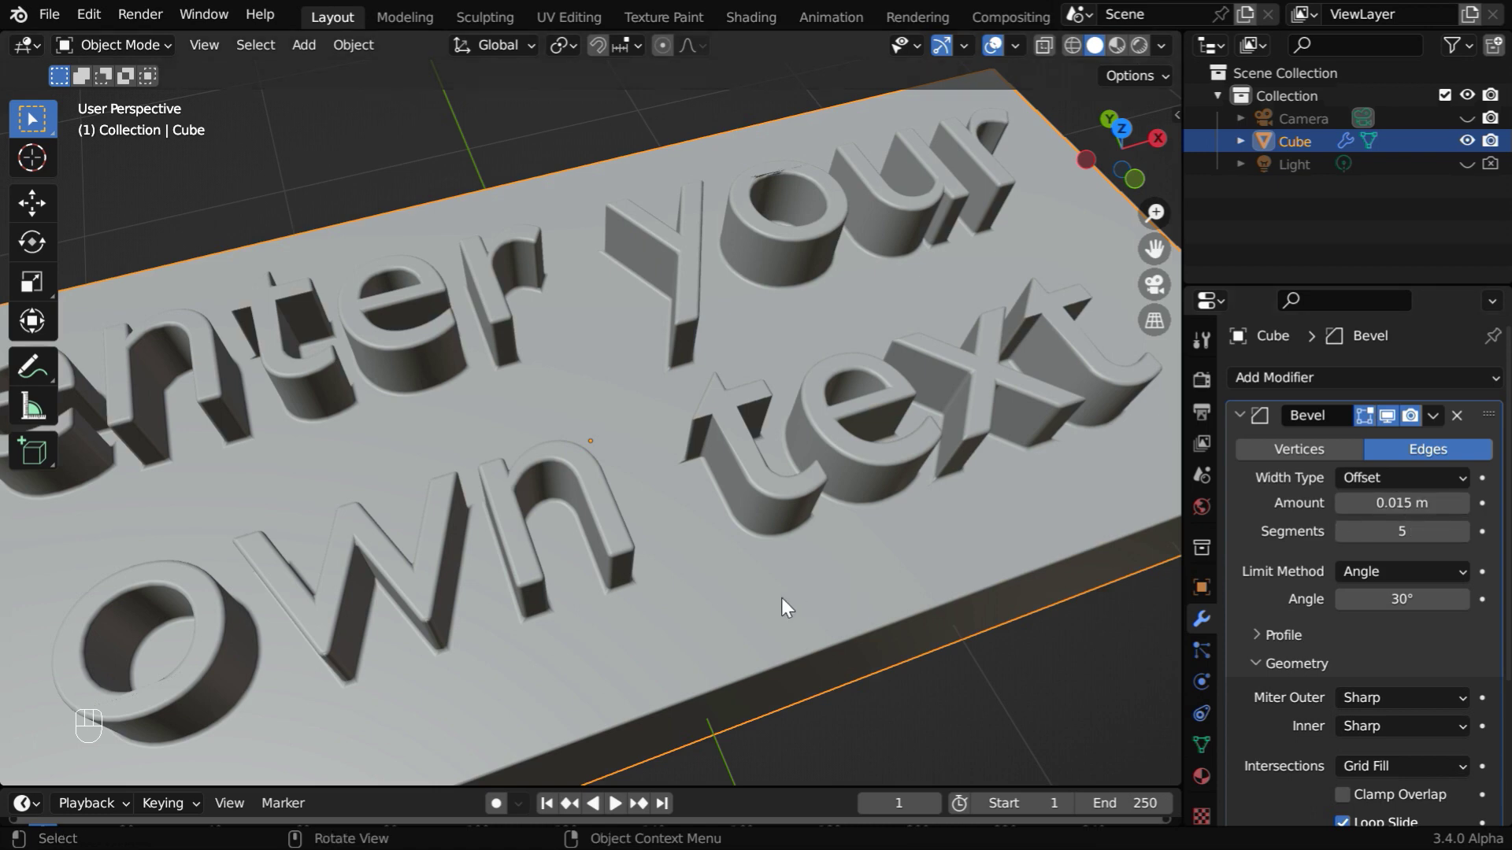
mouse_move(781, 597)
middle_mouse_down()
mouse_move(707, 574)
mouse_move(779, 579)
middle_mouse_up()
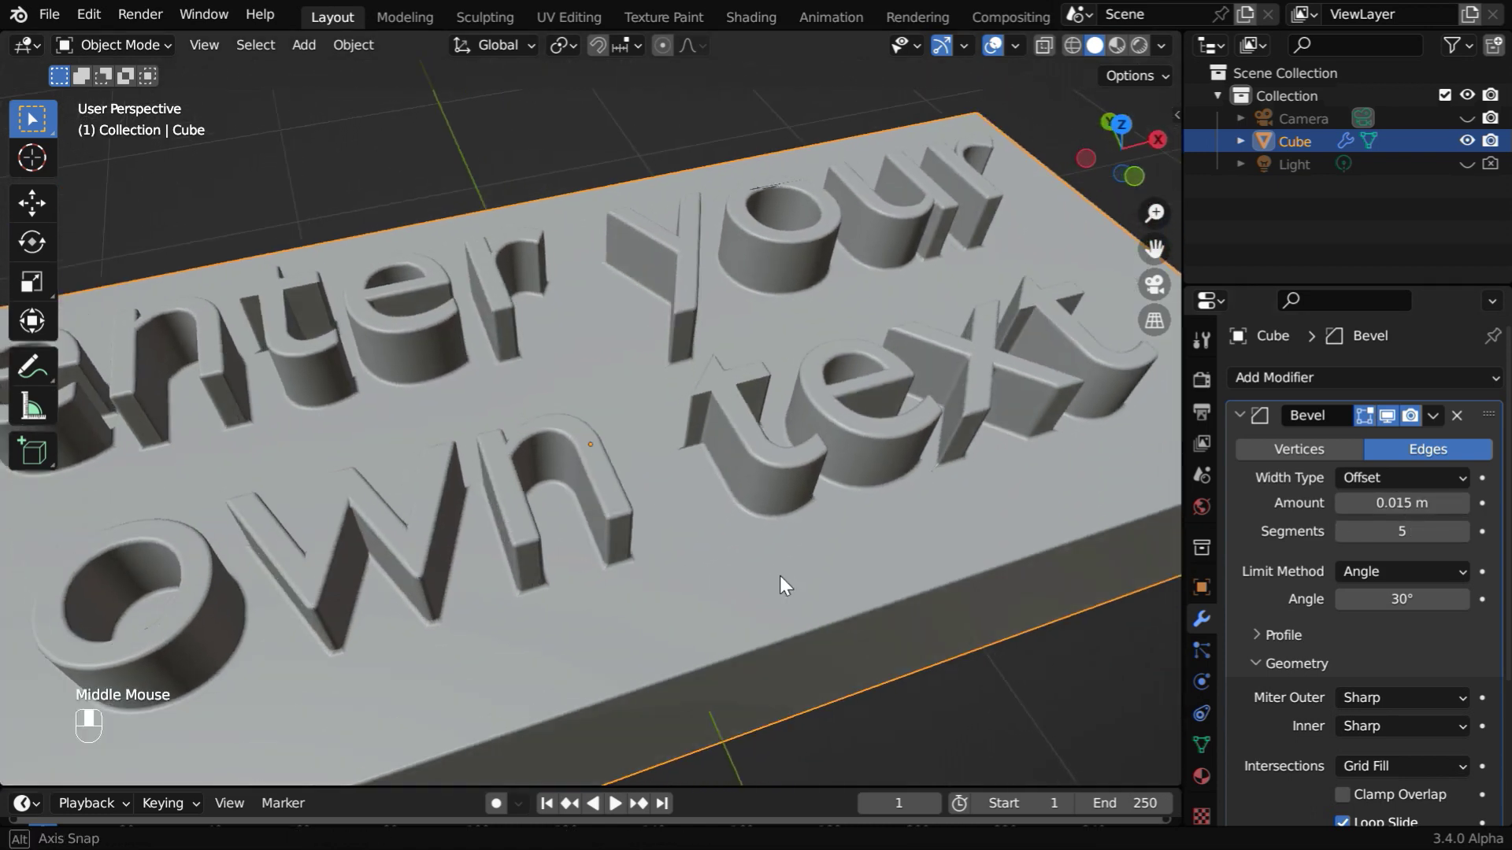
middle_click_drag(677, 420, 707, 491, "ctrl")
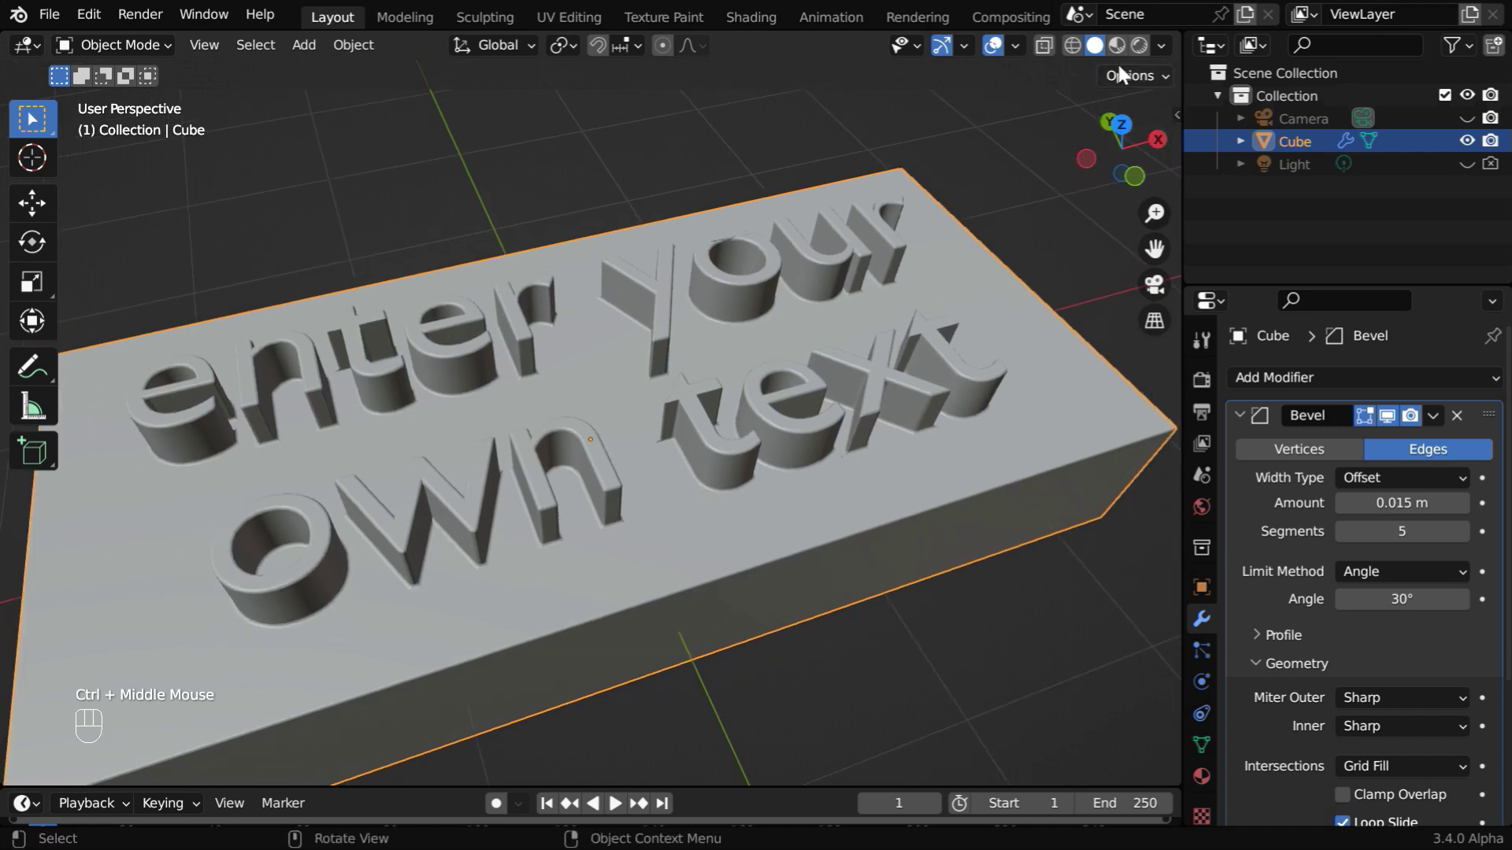
Switch the viewport to Rendered shading, add a new material to the block and replace it with the existing Gold-Material.
left_click(1138, 46)
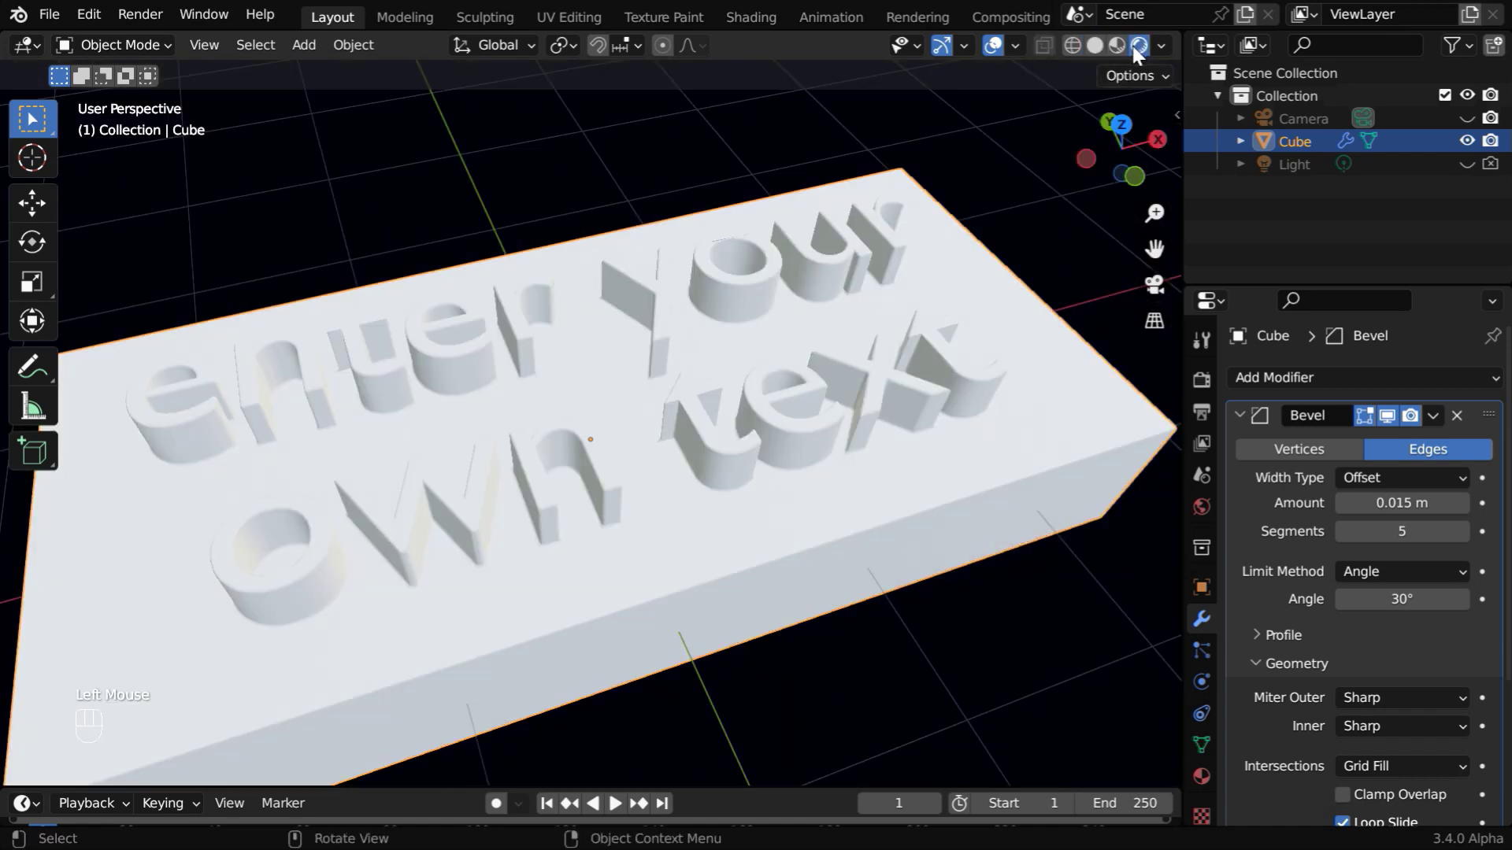
left_click(1200, 784)
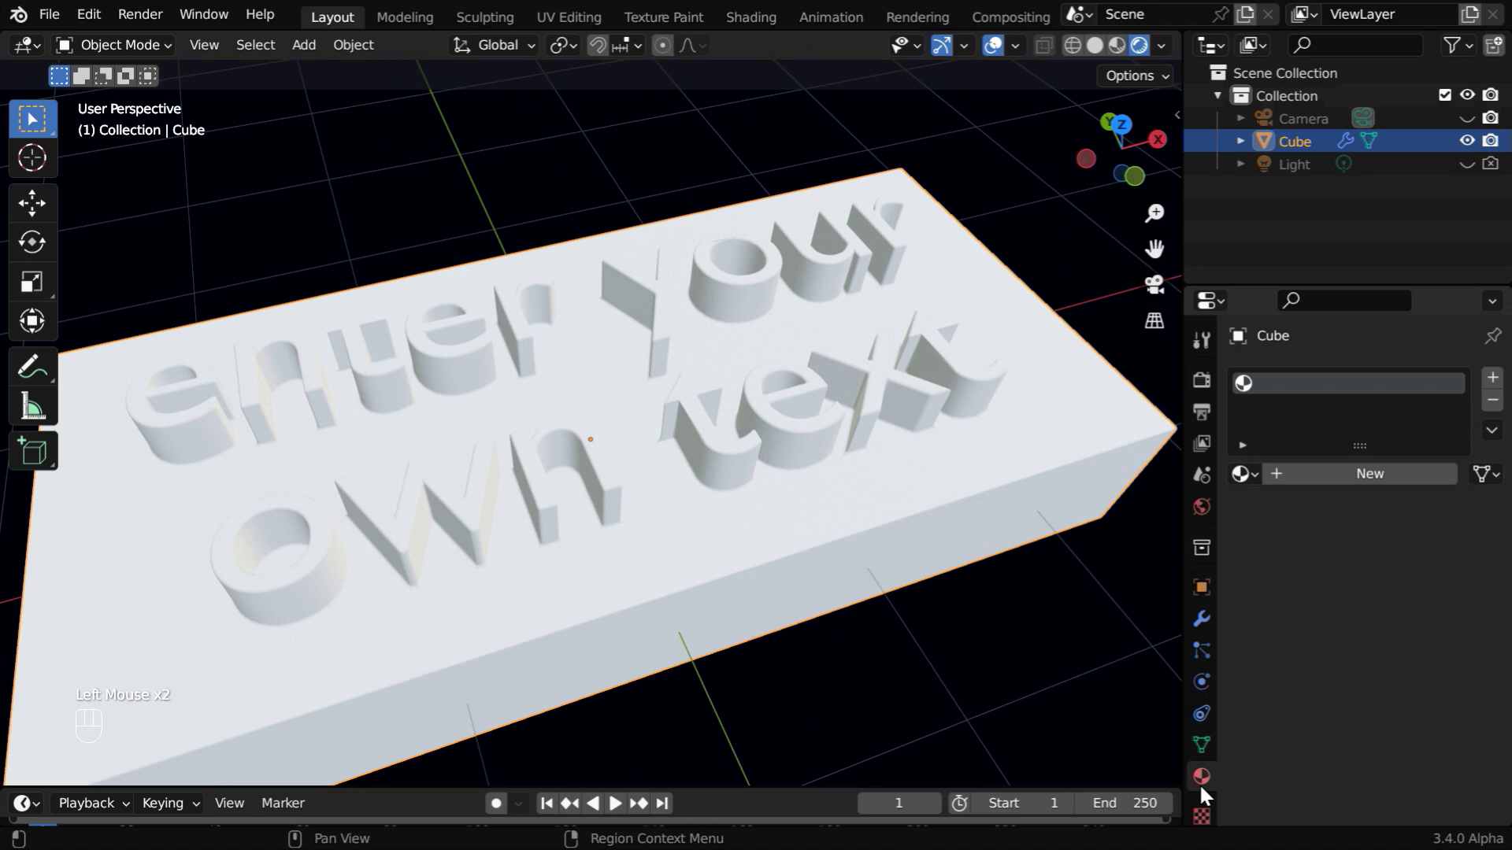
left_click(1335, 474)
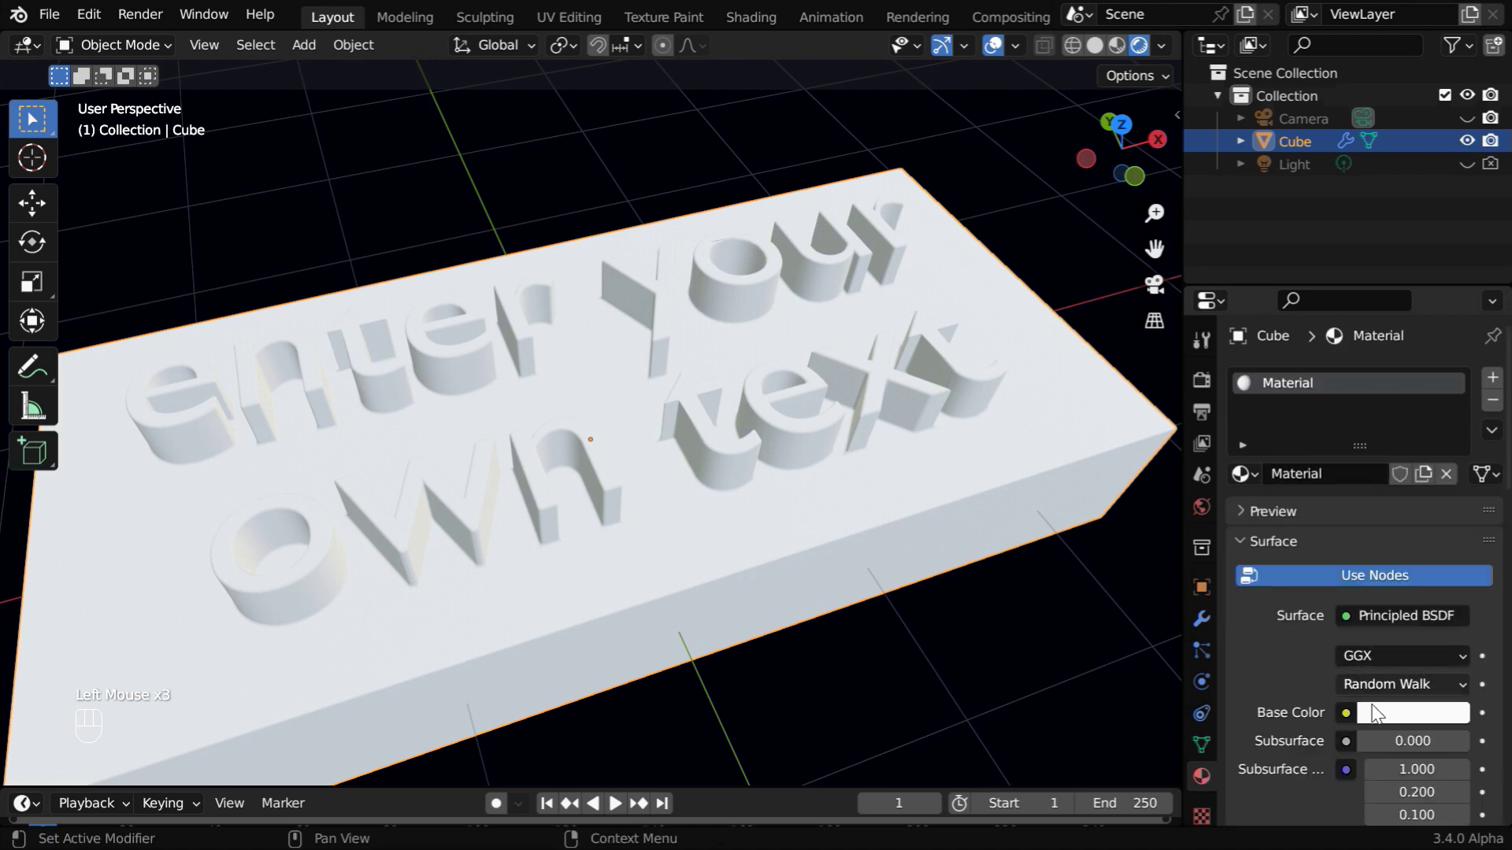
scroll(1376, 715, "down", 3)
scroll(1377, 715, "down", 1)
scroll(1373, 706, "up", 4)
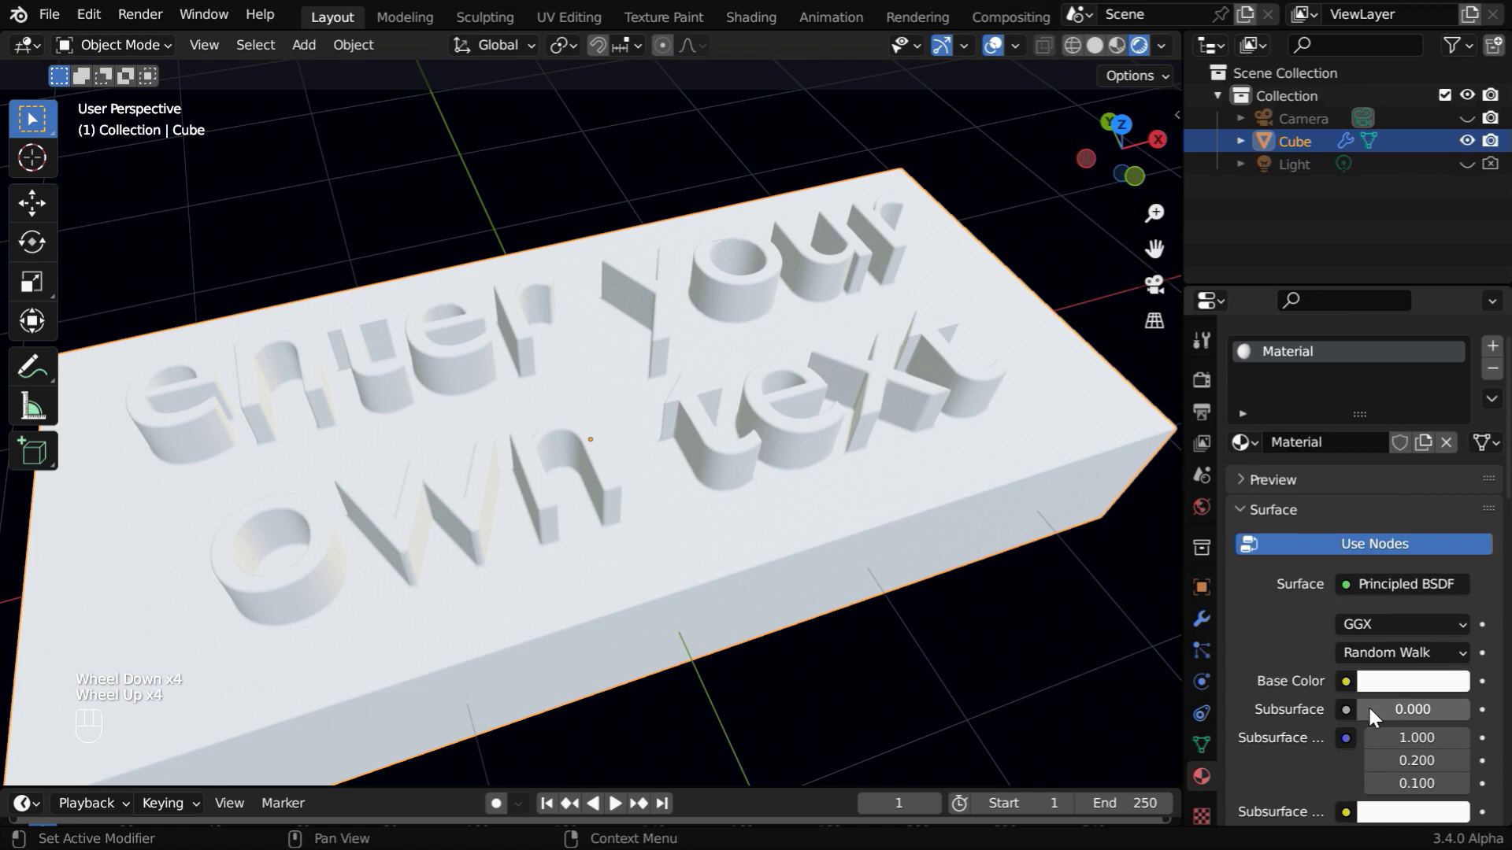
left_click(1242, 442)
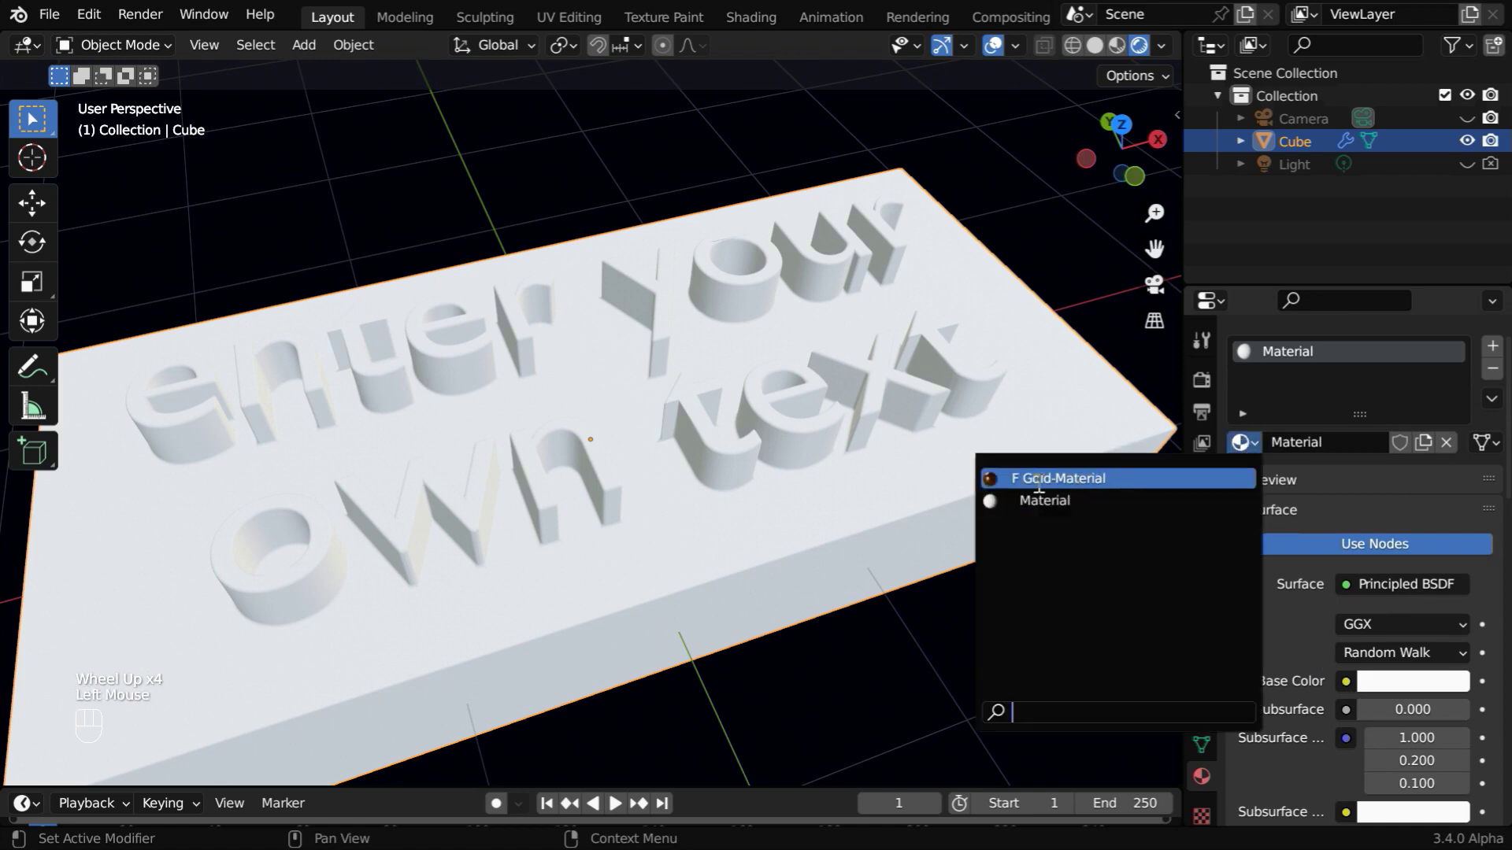
left_click(1071, 478)
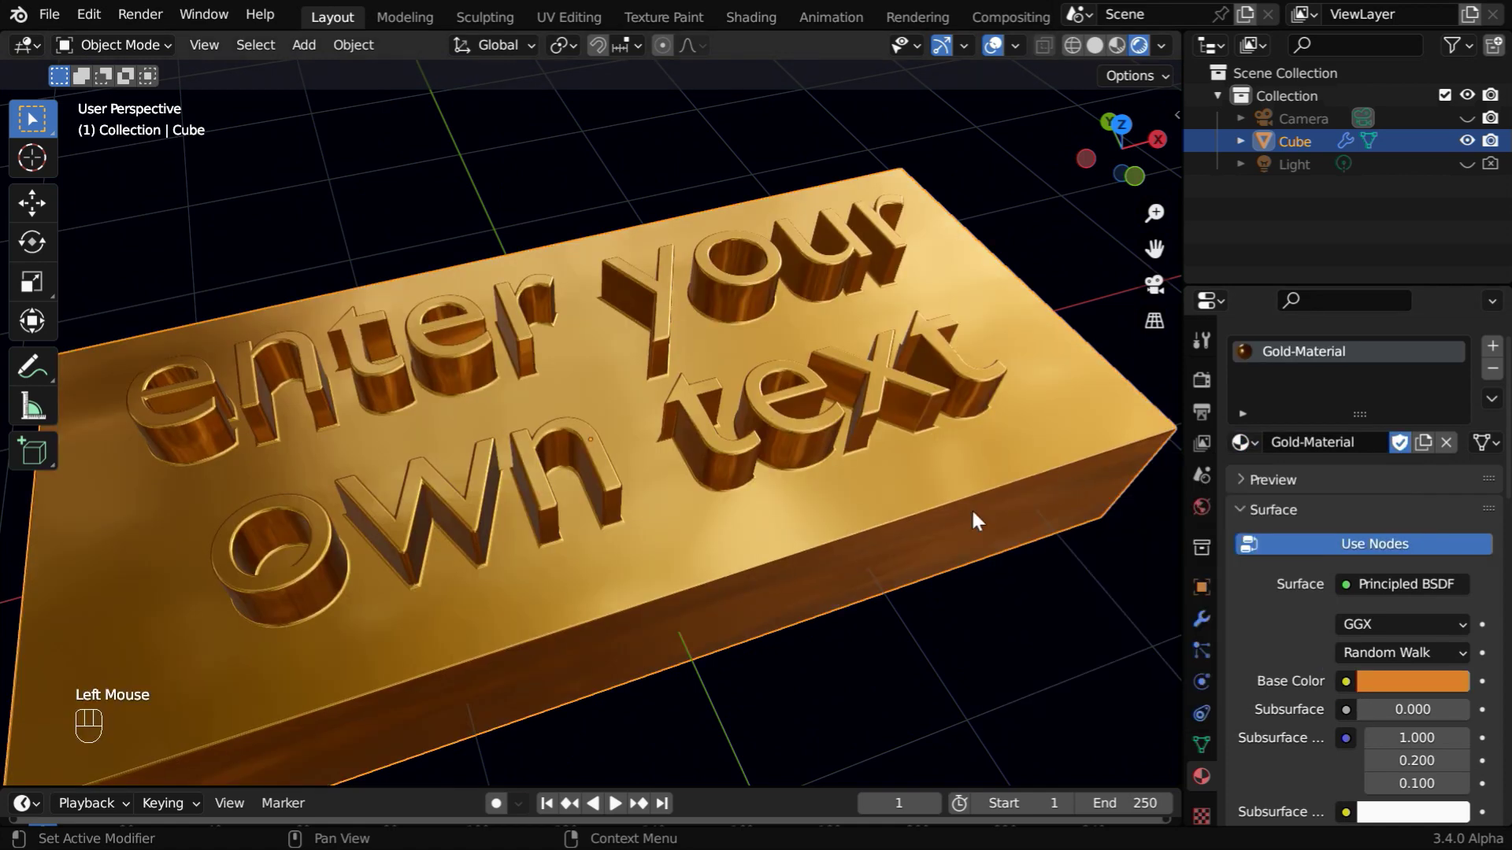
Compare the gold block's appearance in Material Preview and Rendered shading, ending in Rendered.
middle_click_drag(607, 569, 686, 569)
middle_click_drag(761, 634, 720, 628)
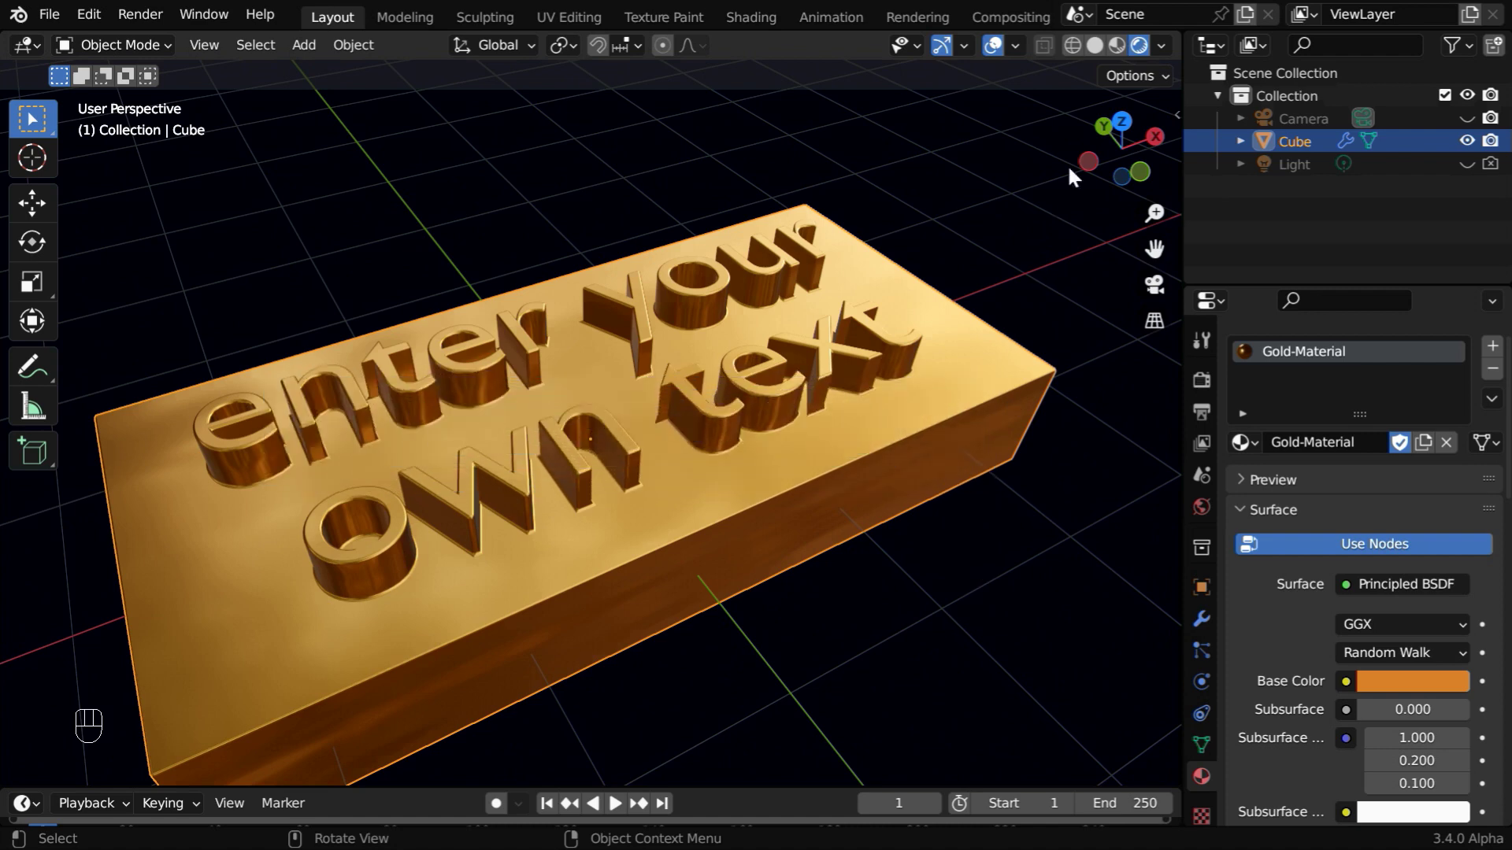
left_click(1117, 46)
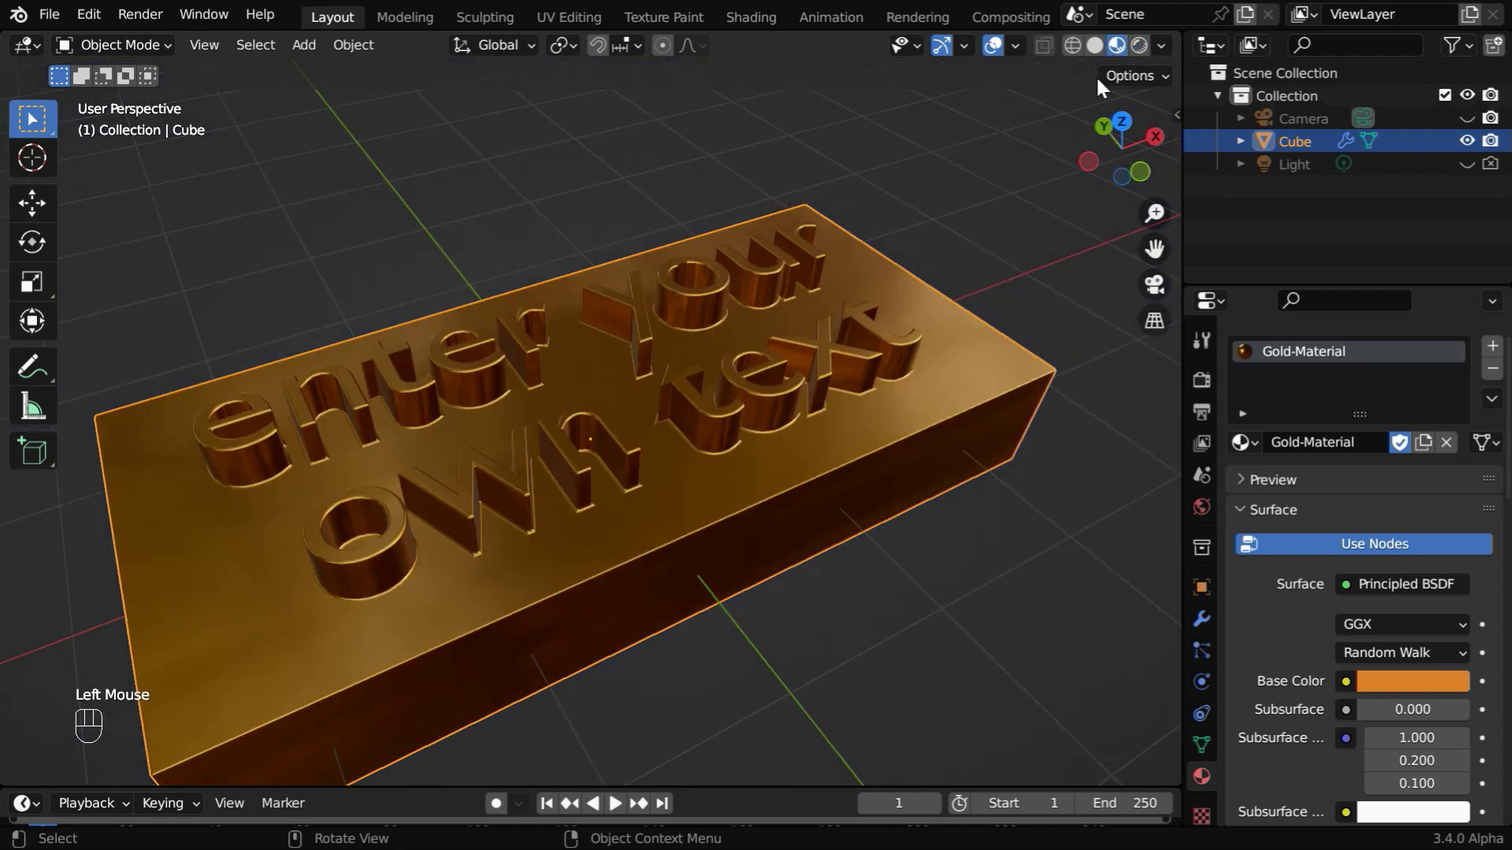
left_click(1138, 46)
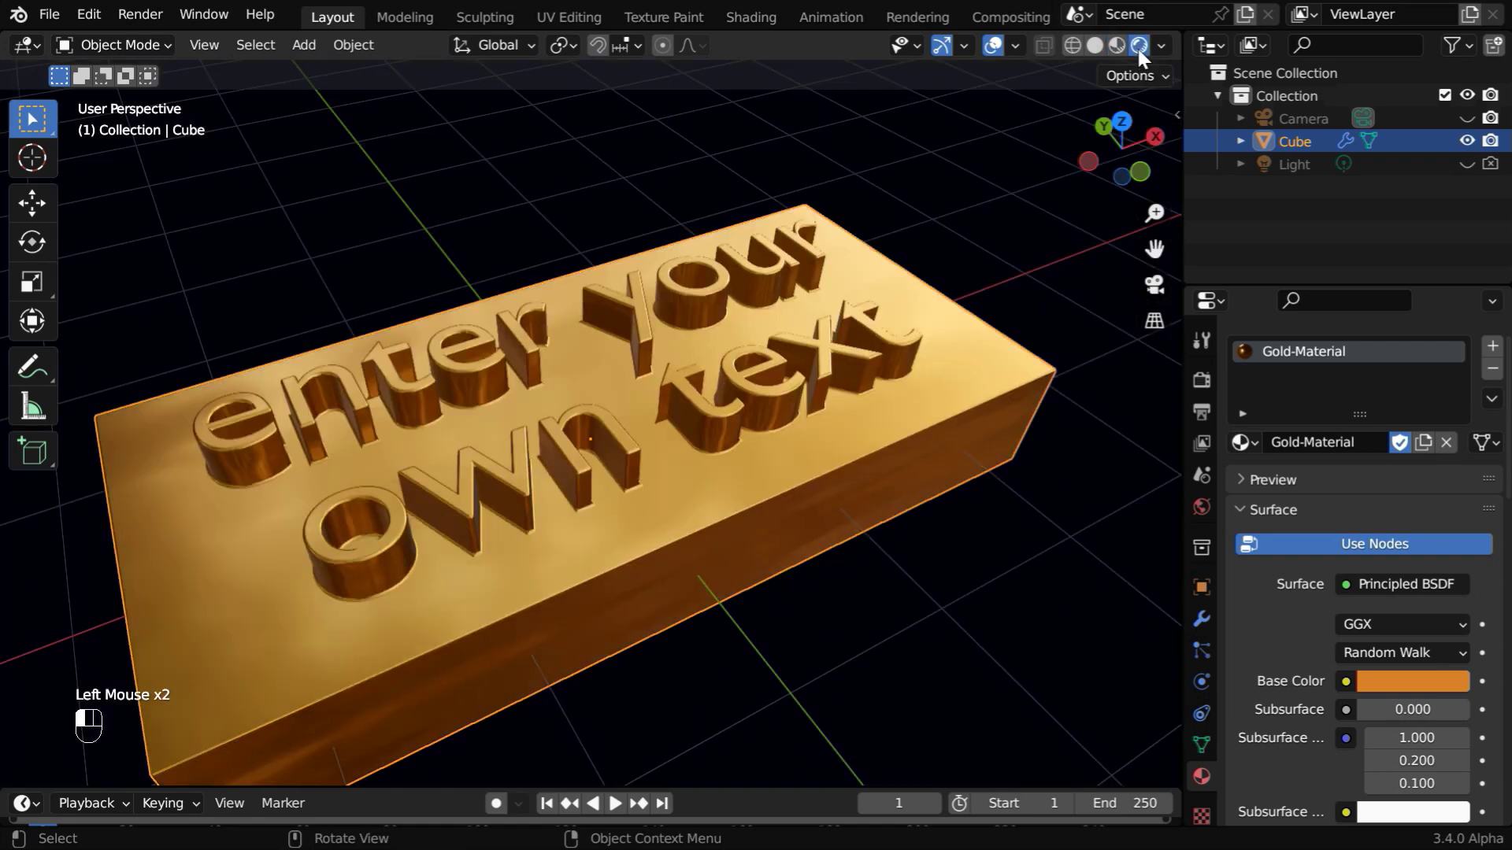
middle_click_drag(773, 591, 717, 617)
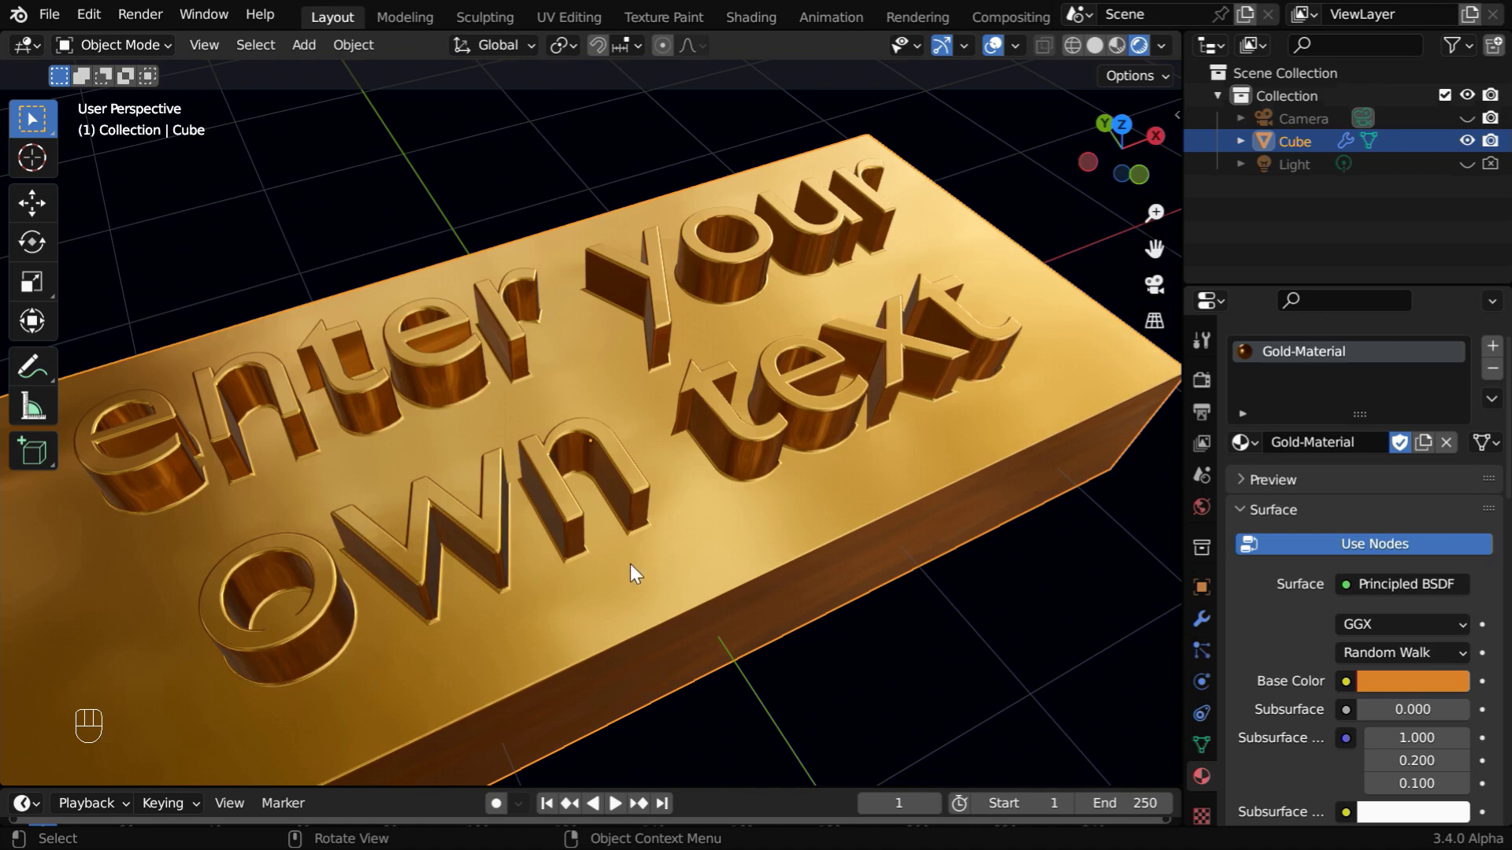
Apply the Bevel modifier to the block.
left_click(1202, 618)
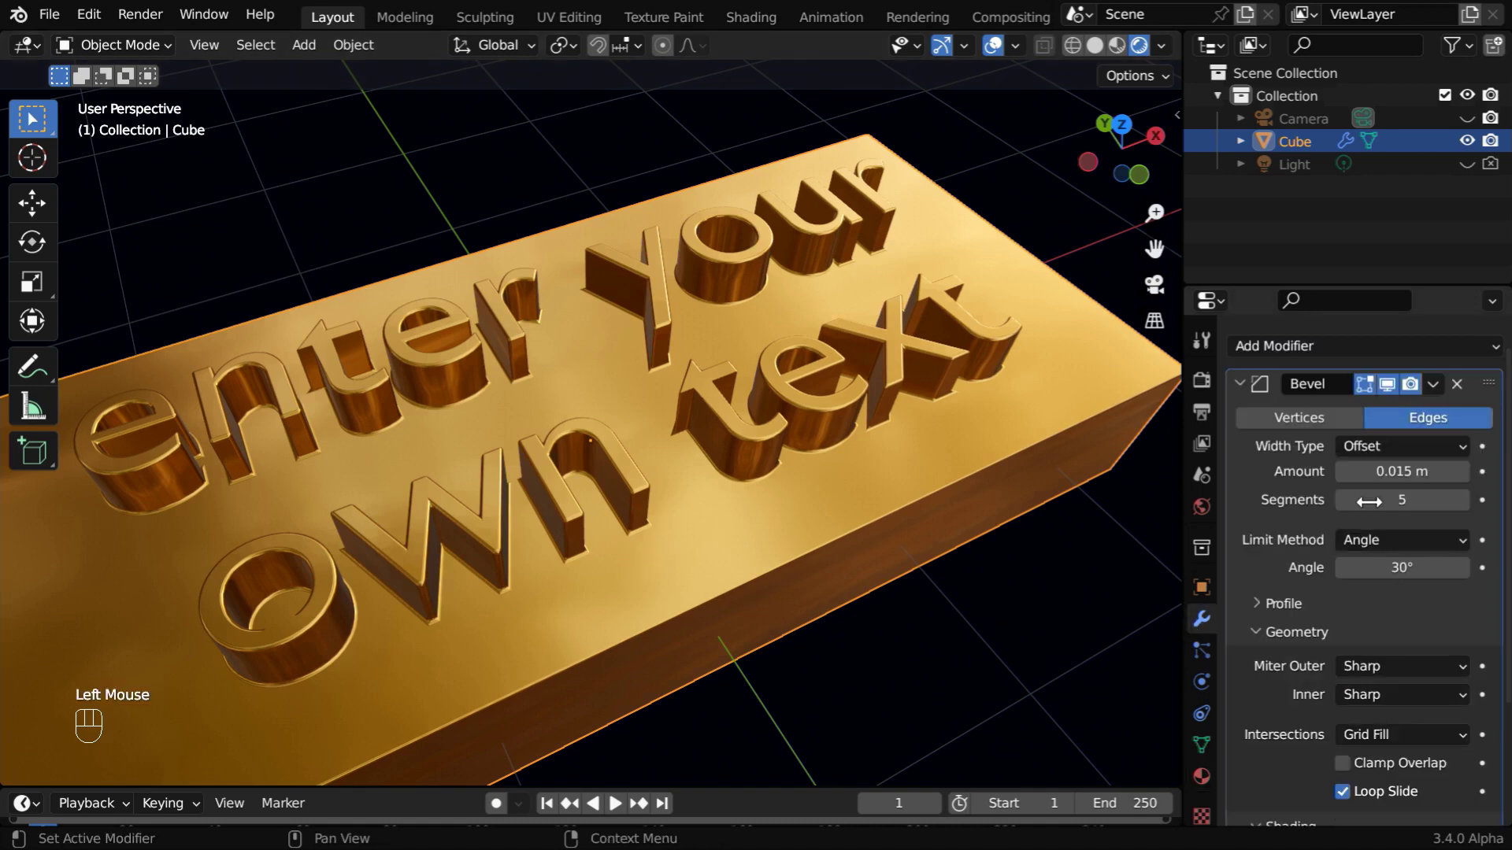
left_click(1432, 384)
left_click(1357, 413)
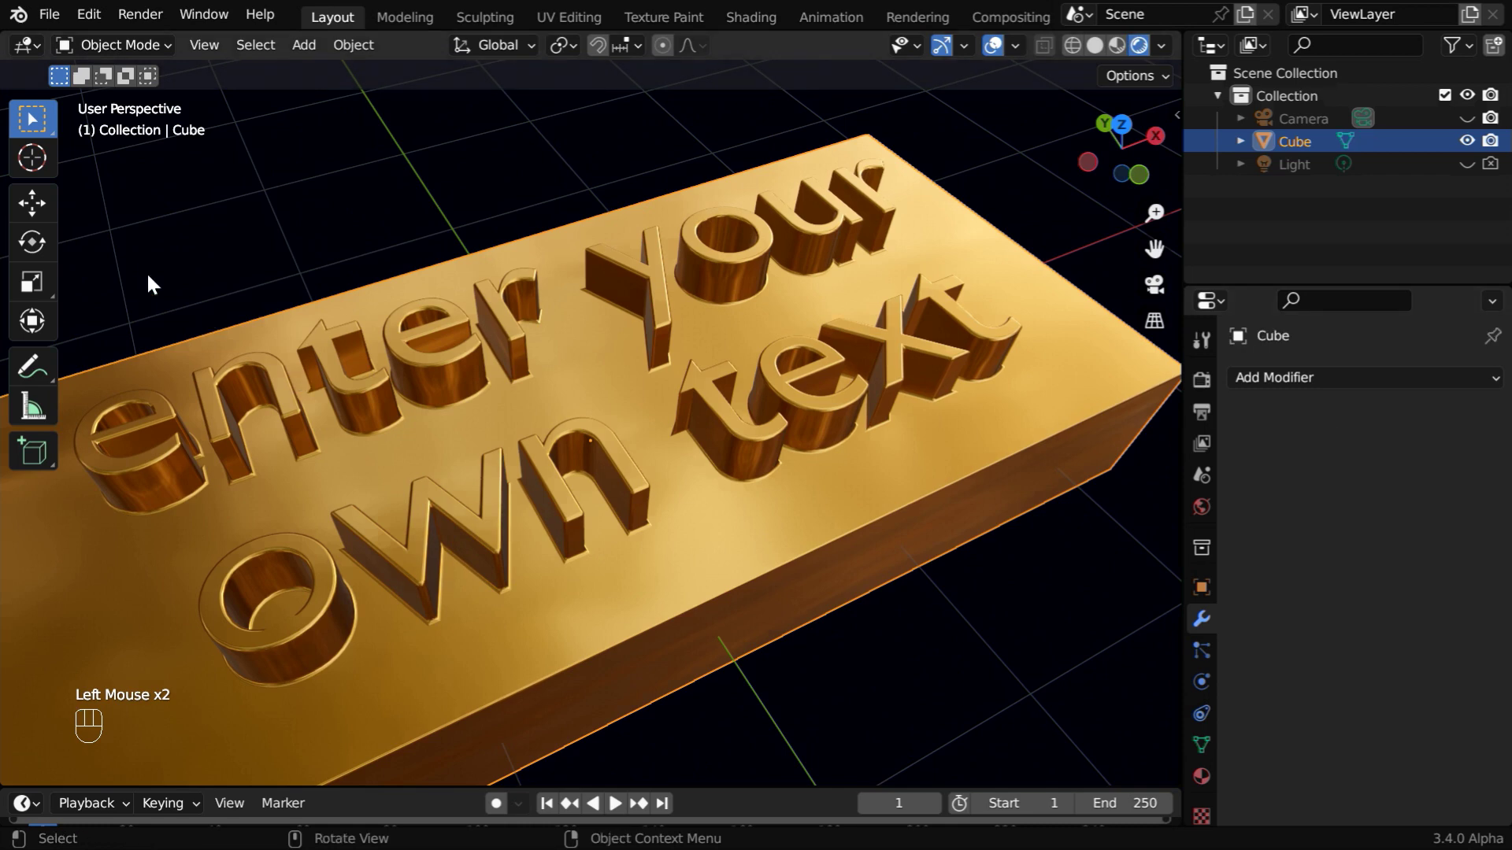
Export the model to the Desktop as the glTF Binary file Tutorial-183.glb.
left_click(46, 19)
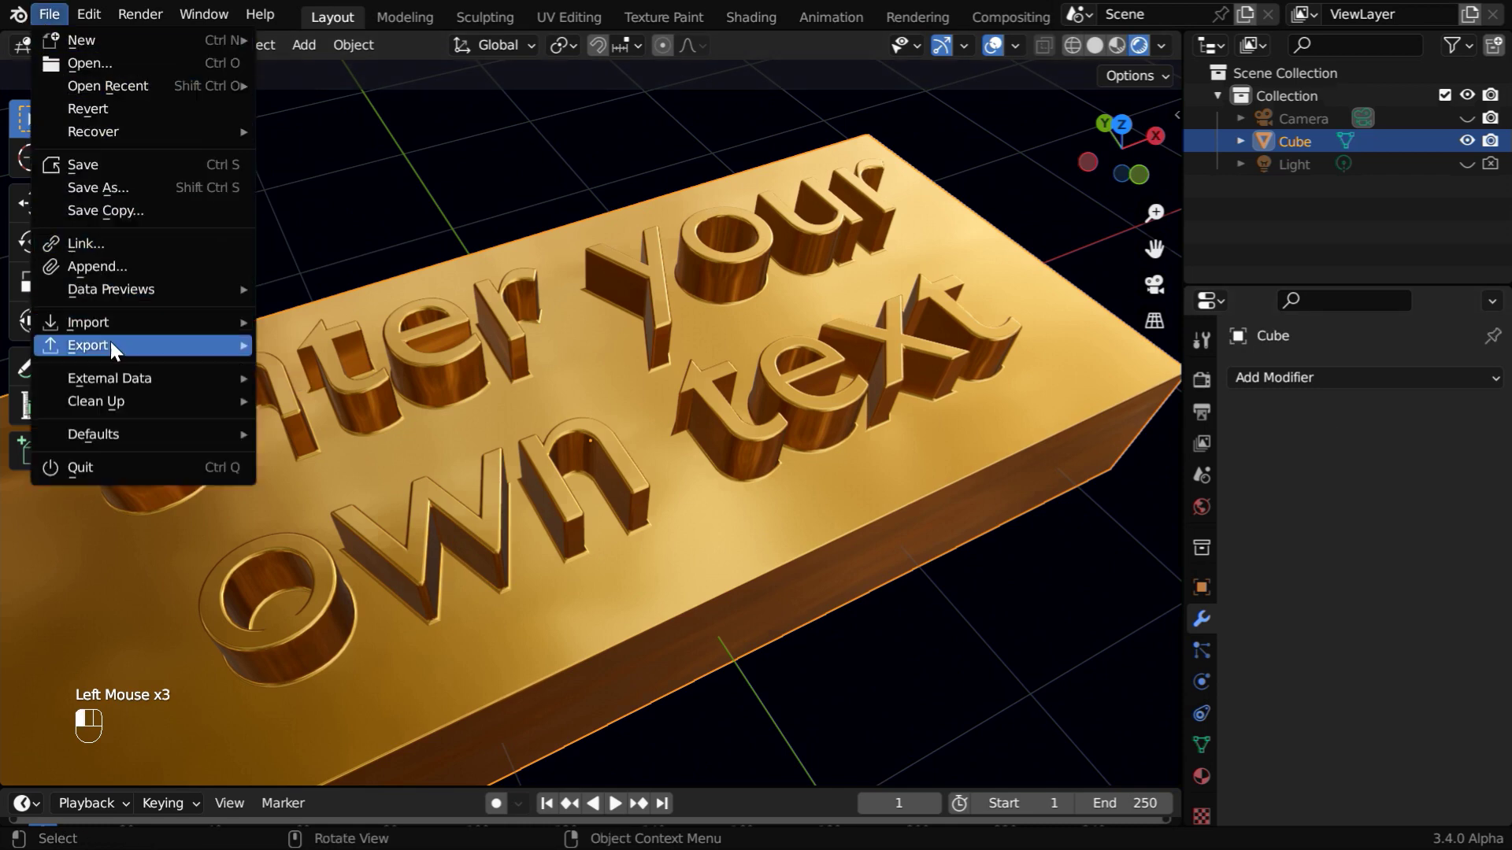
mouse_move(111, 342)
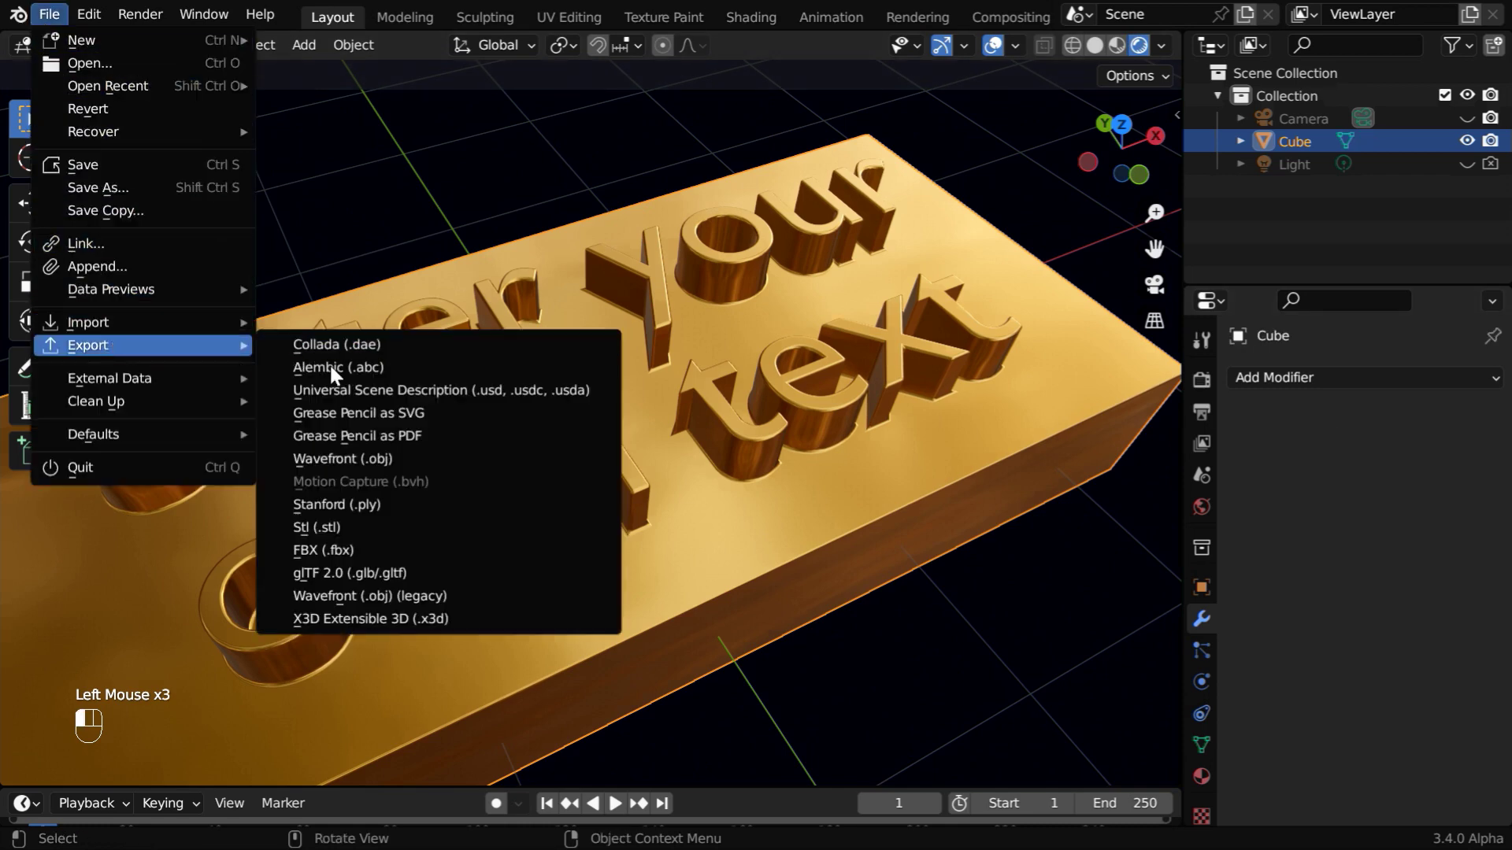
left_click(388, 575)
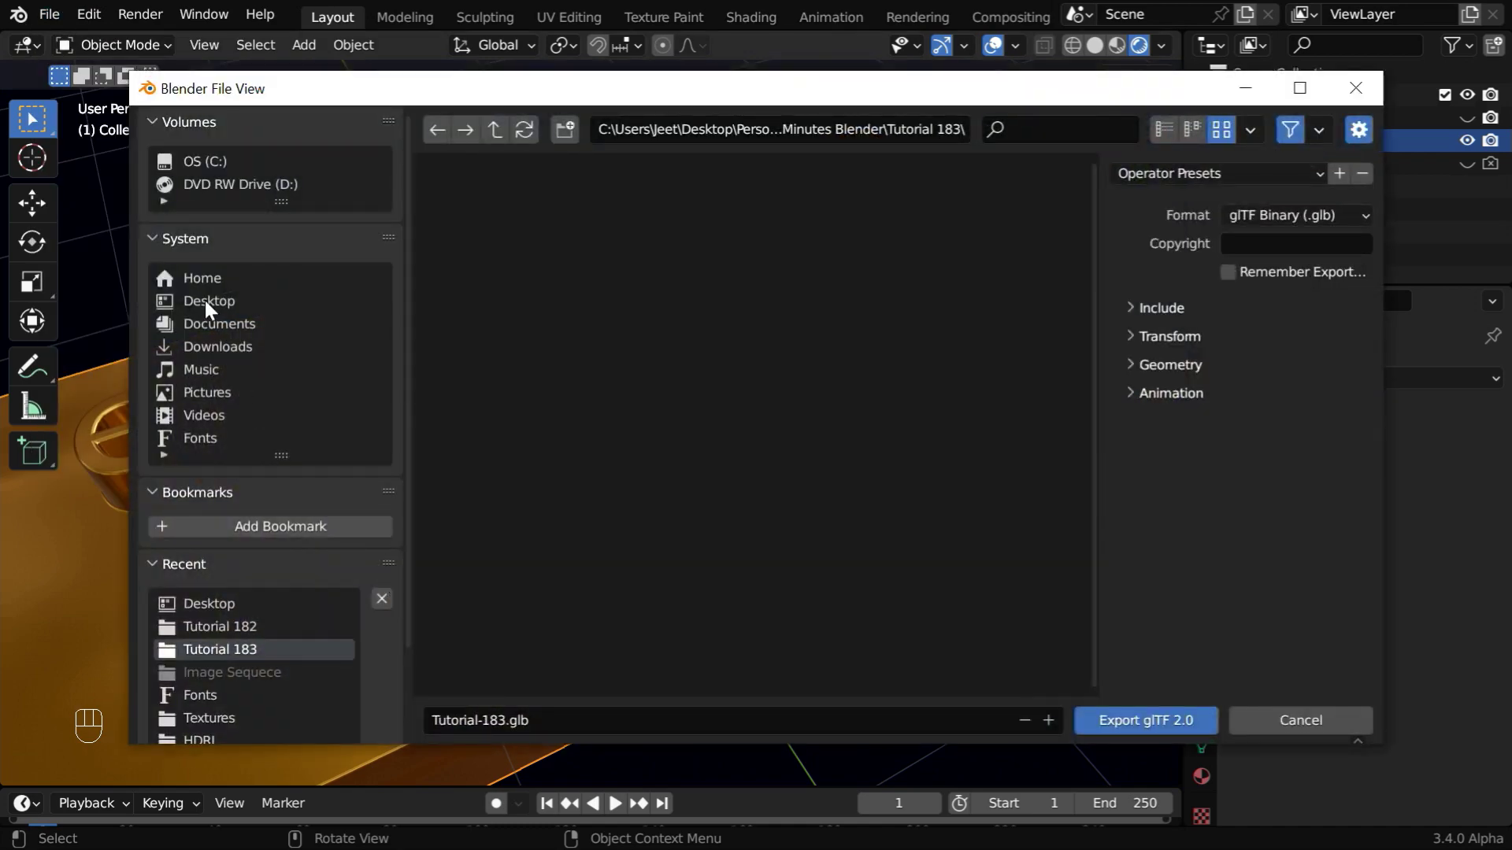
left_click(205, 300)
left_click(1117, 712)
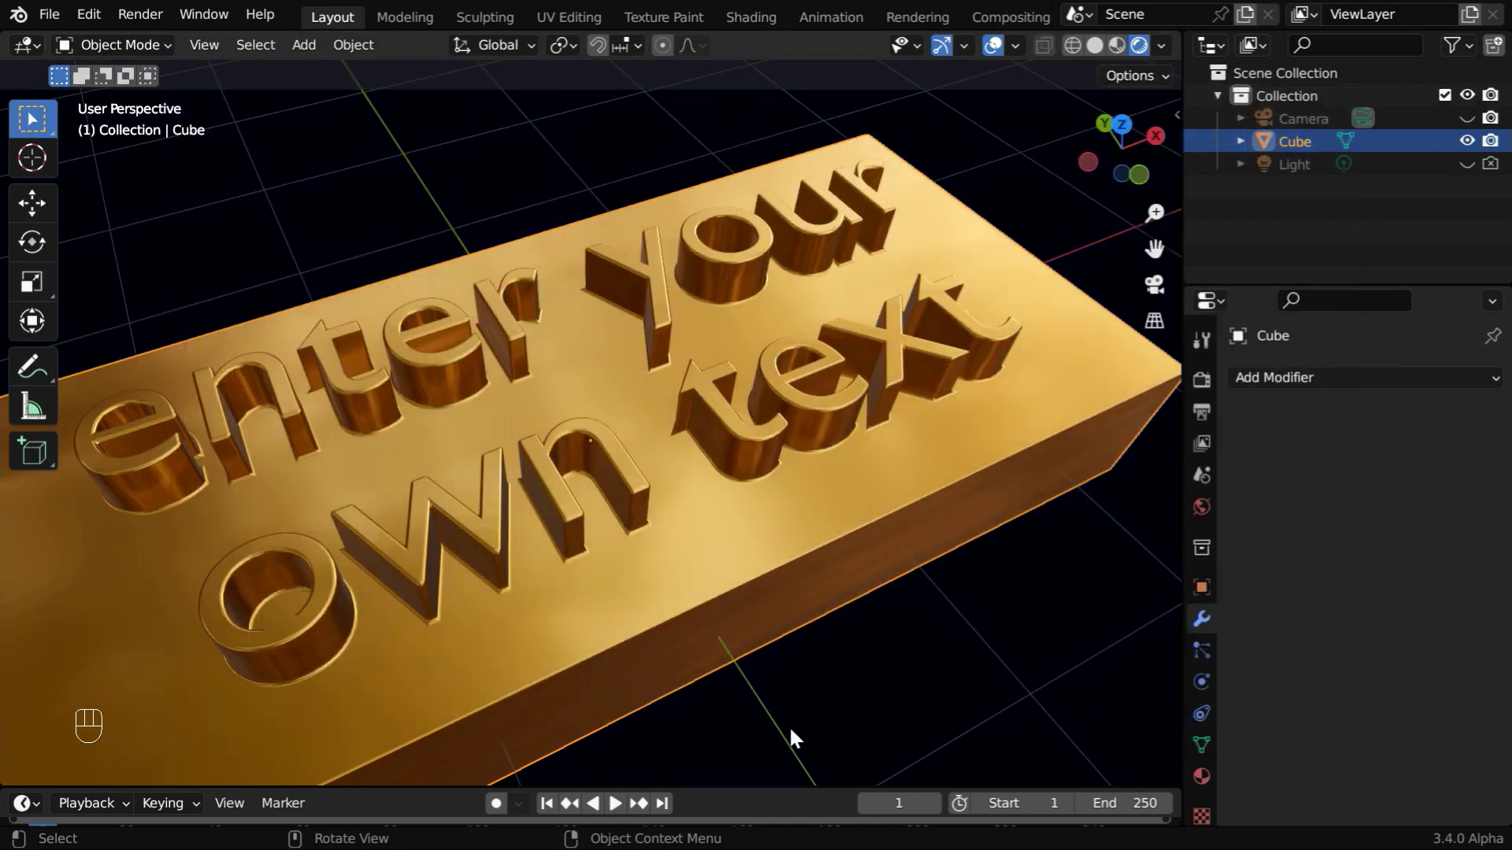
Open the exported Tutorial-183.glb from the desktop in 3D Viewer, apply the orange-and-purple lighting theme and examine the beveled lettering.
key("super+d")
left_click(46, 74)
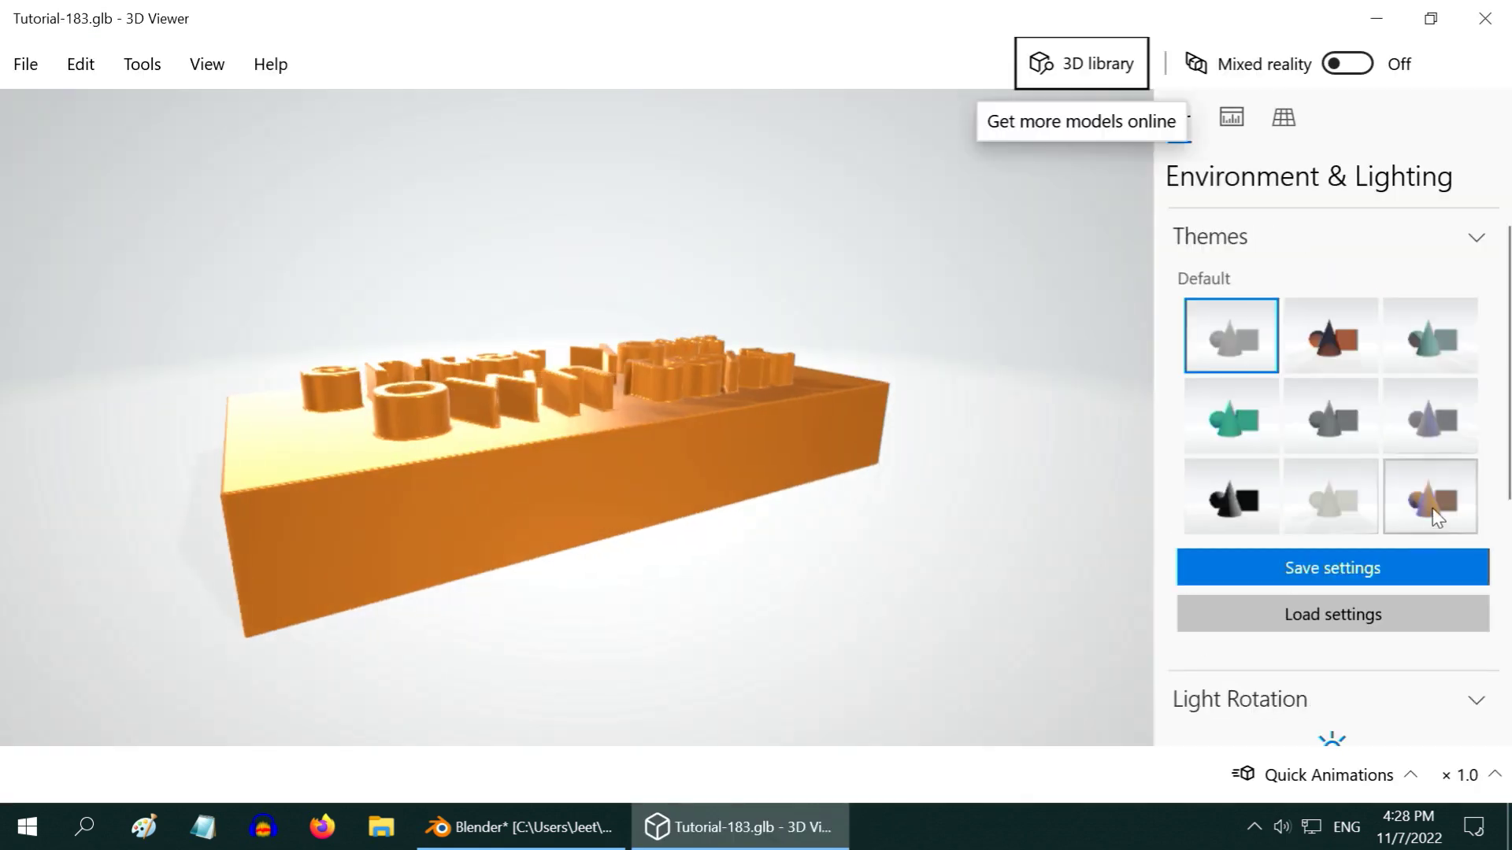
left_click(1436, 516)
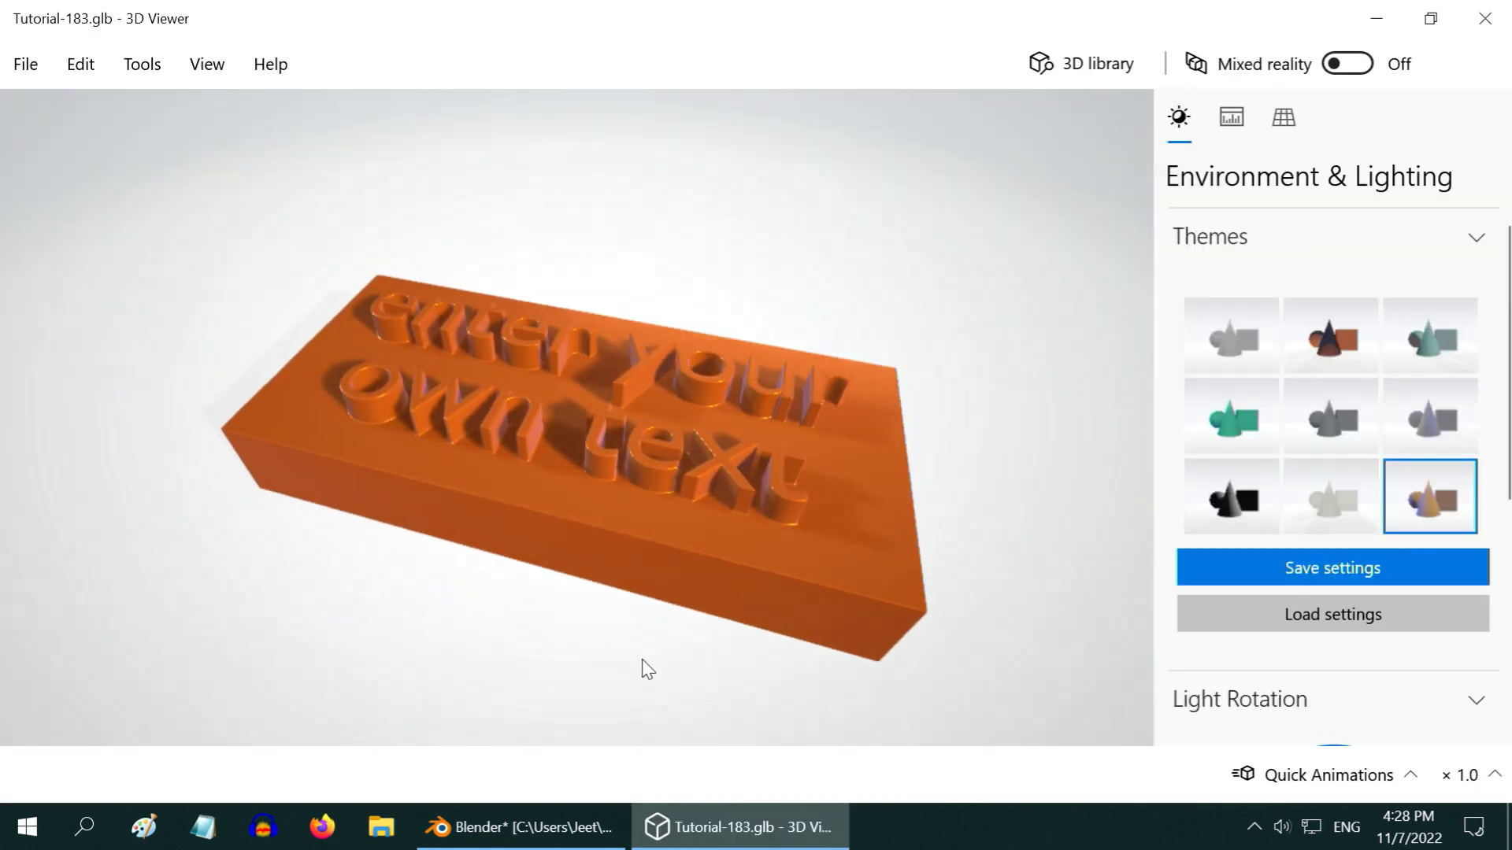
scroll(650, 634, "up", 5)
left_click_drag(554, 606, 609, 633)
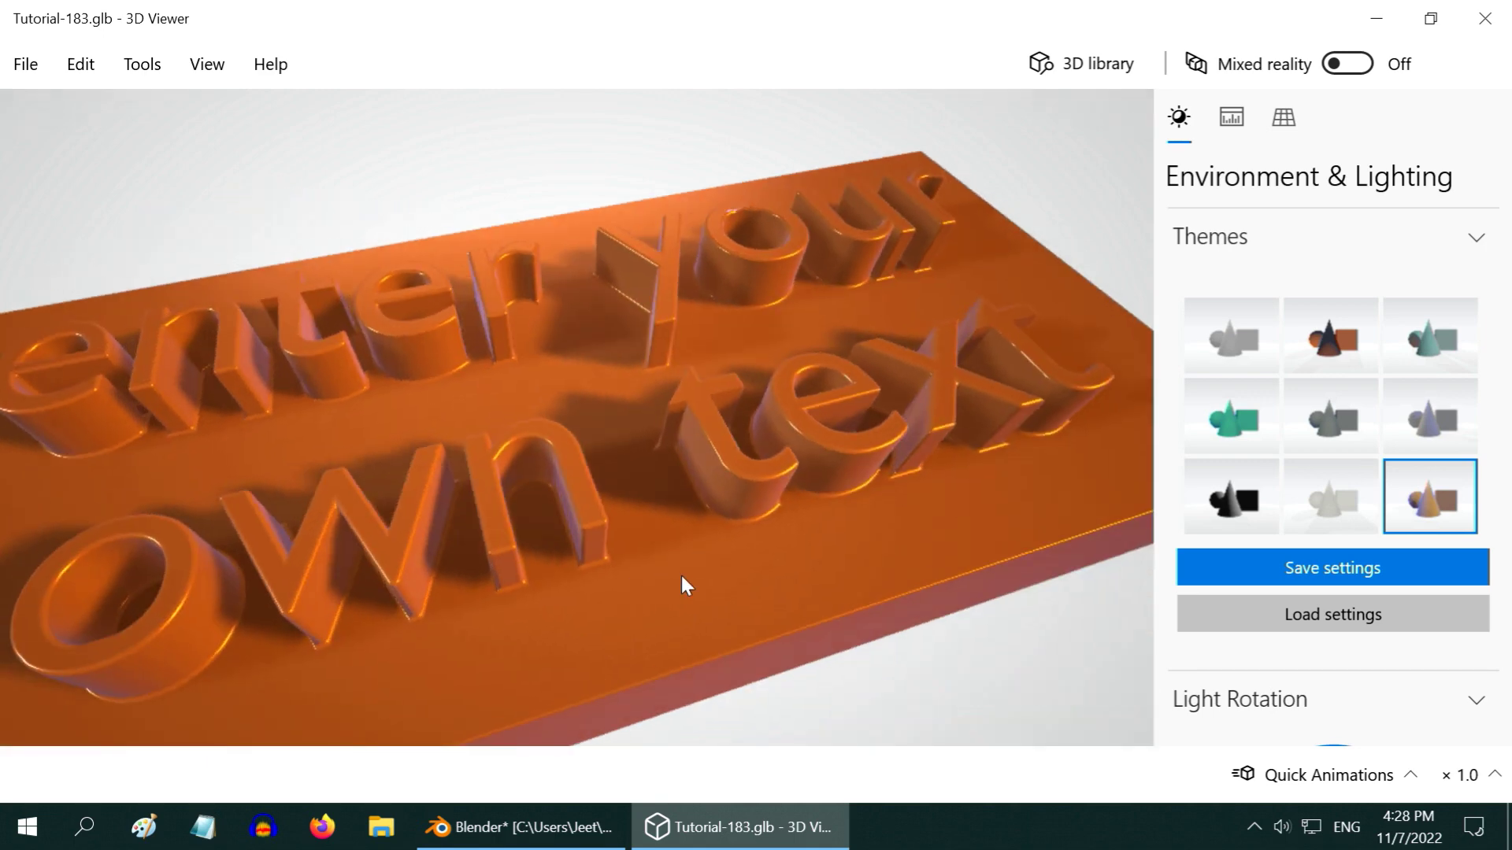
scroll(700, 559, "down", 3)
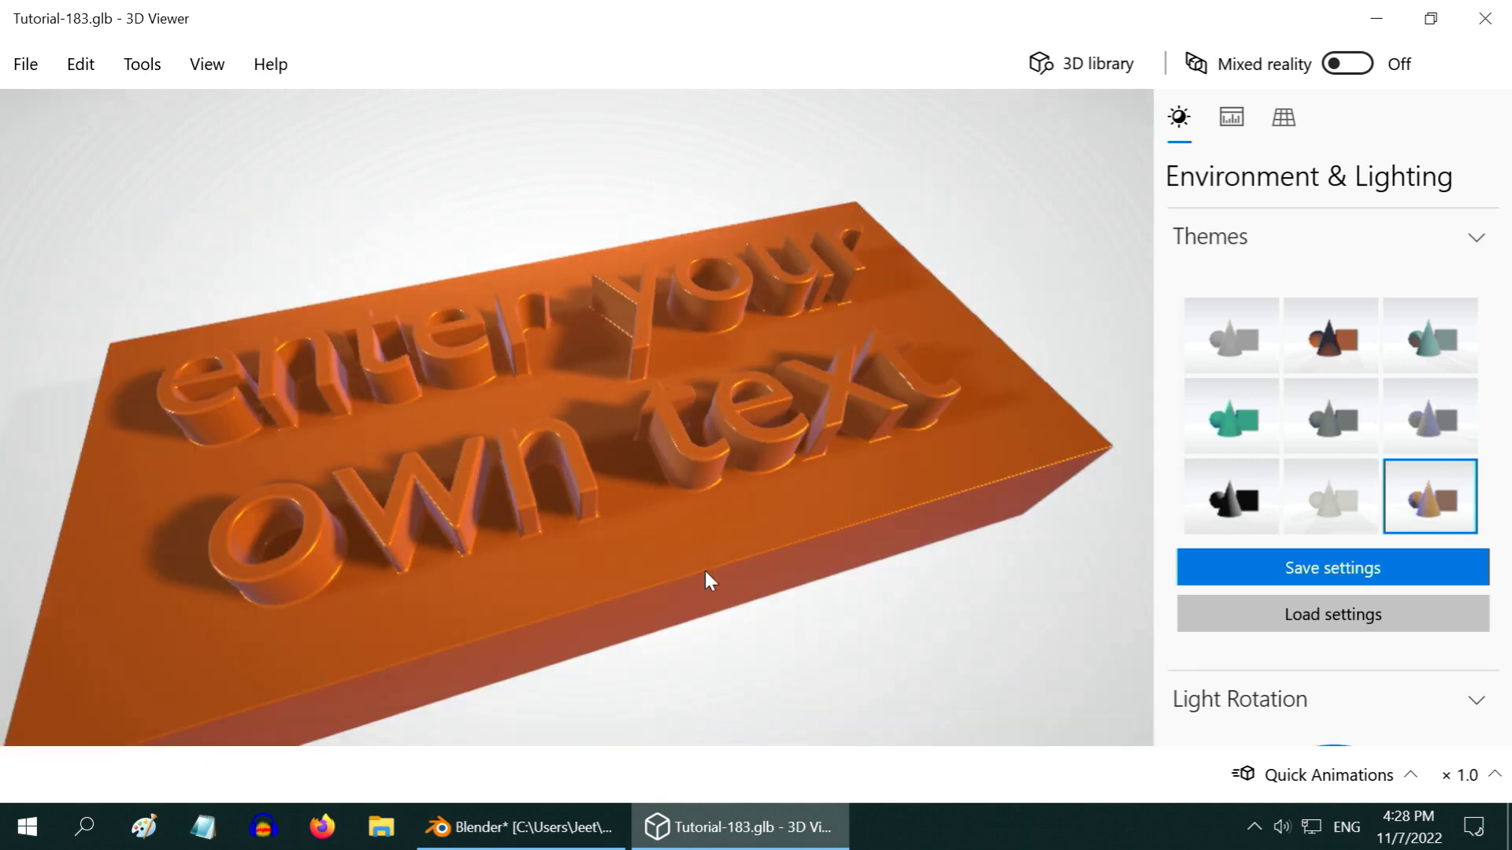
mouse_move(716, 610)
left_mouse_down()
mouse_move(678, 641)
mouse_move(703, 626)
left_mouse_up()
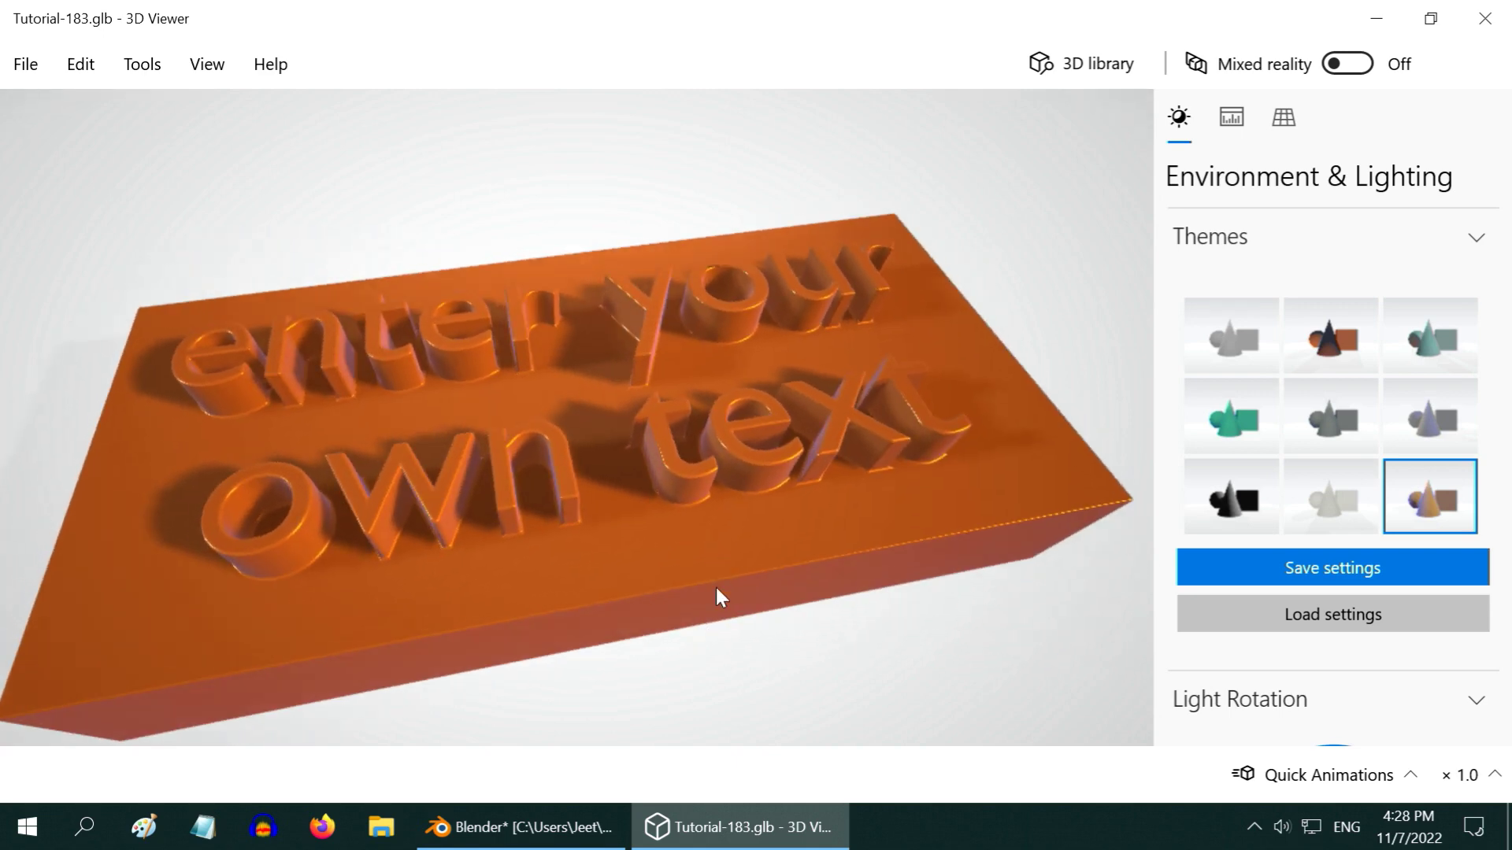
Switch back to Blender, deselect the block and view the gold lettering up close.
left_click(552, 824)
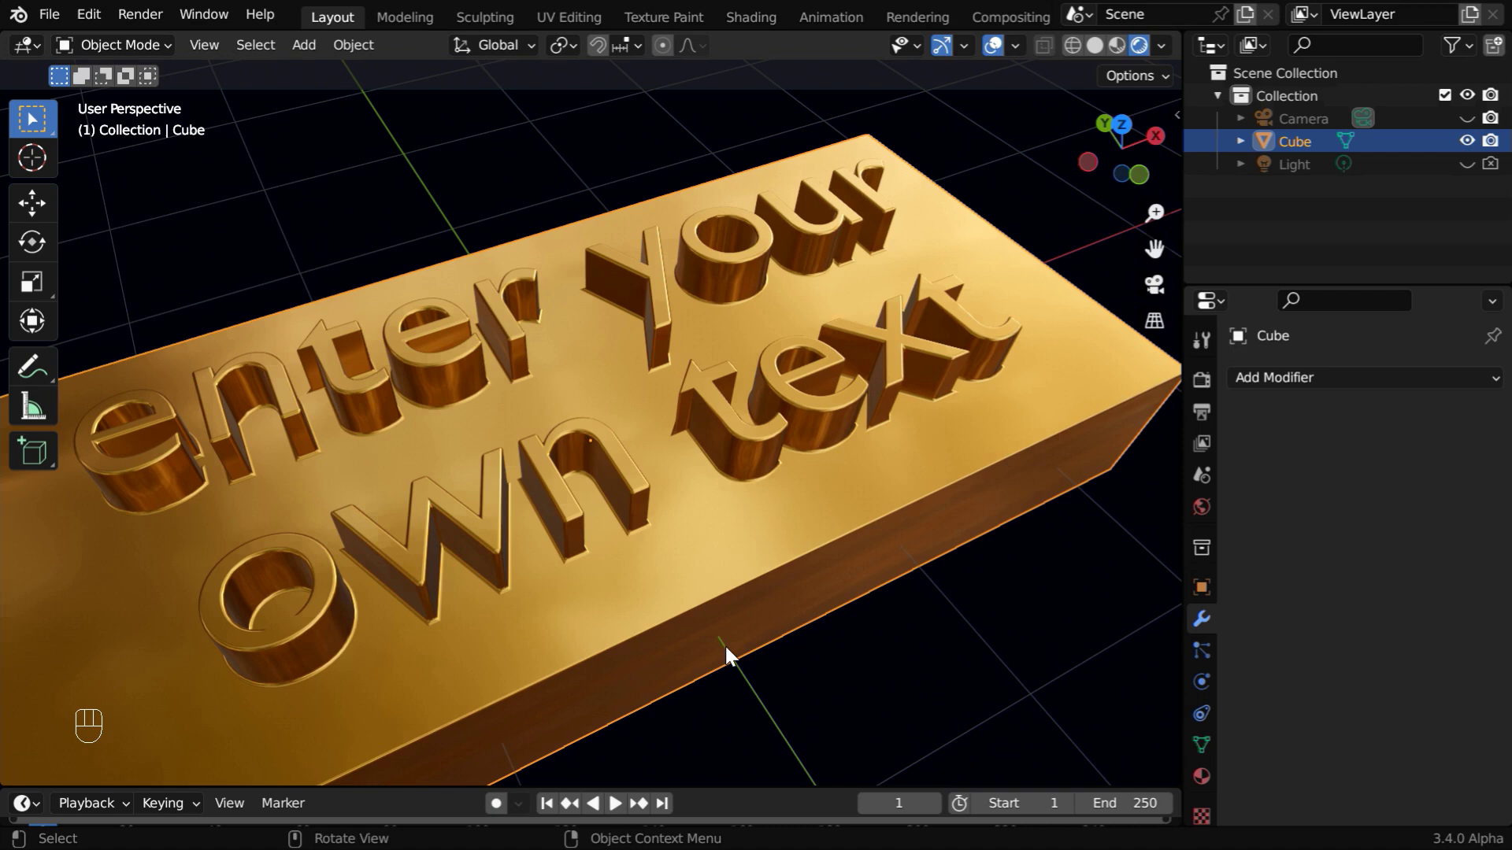
left_click(820, 682)
middle_click_drag(748, 622, 722, 603)
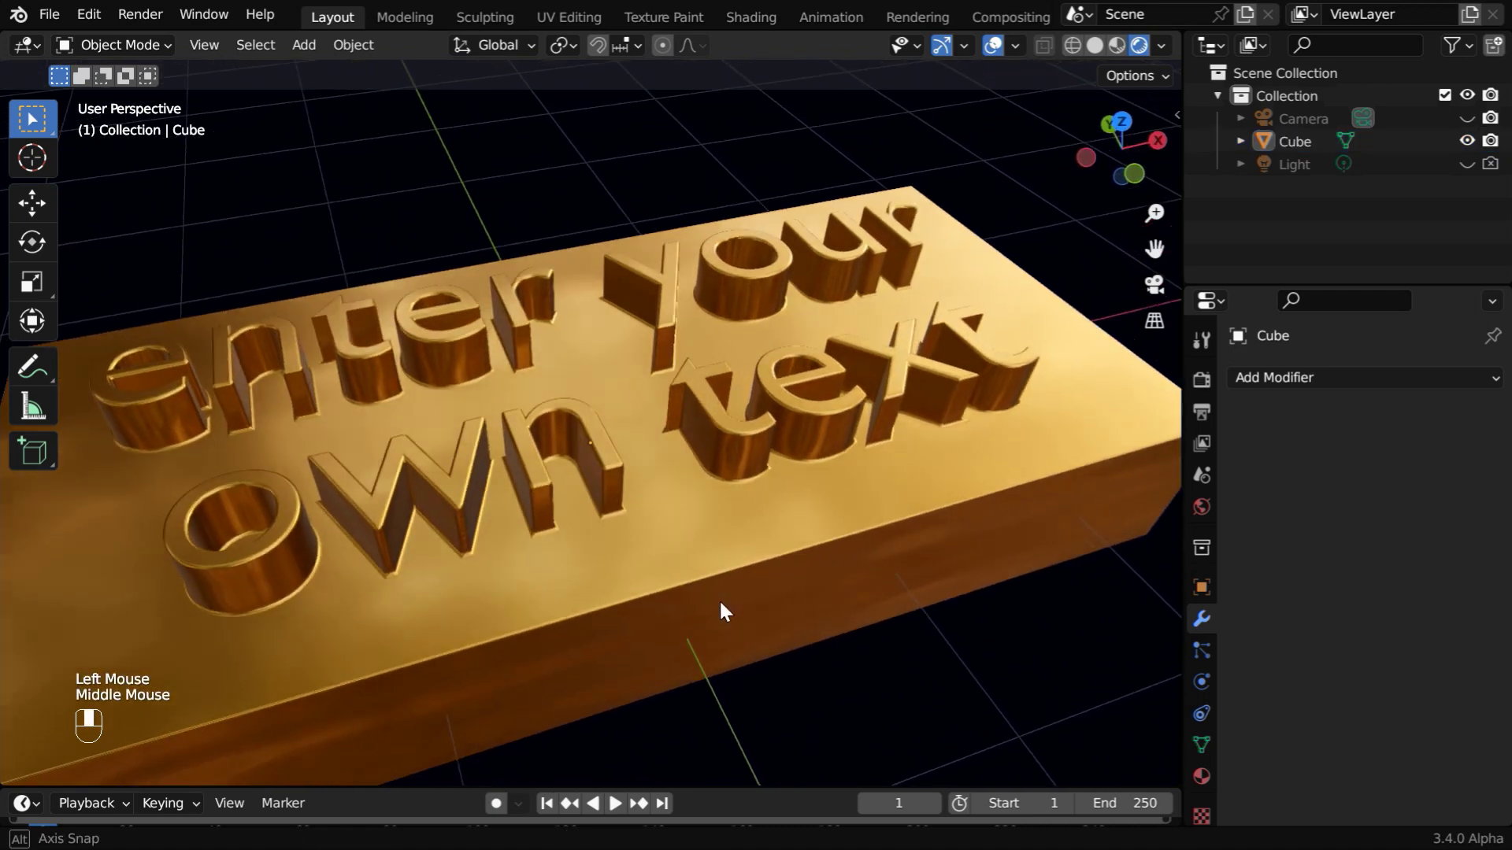
middle_click_drag(619, 597, 625, 554, "ctrl")
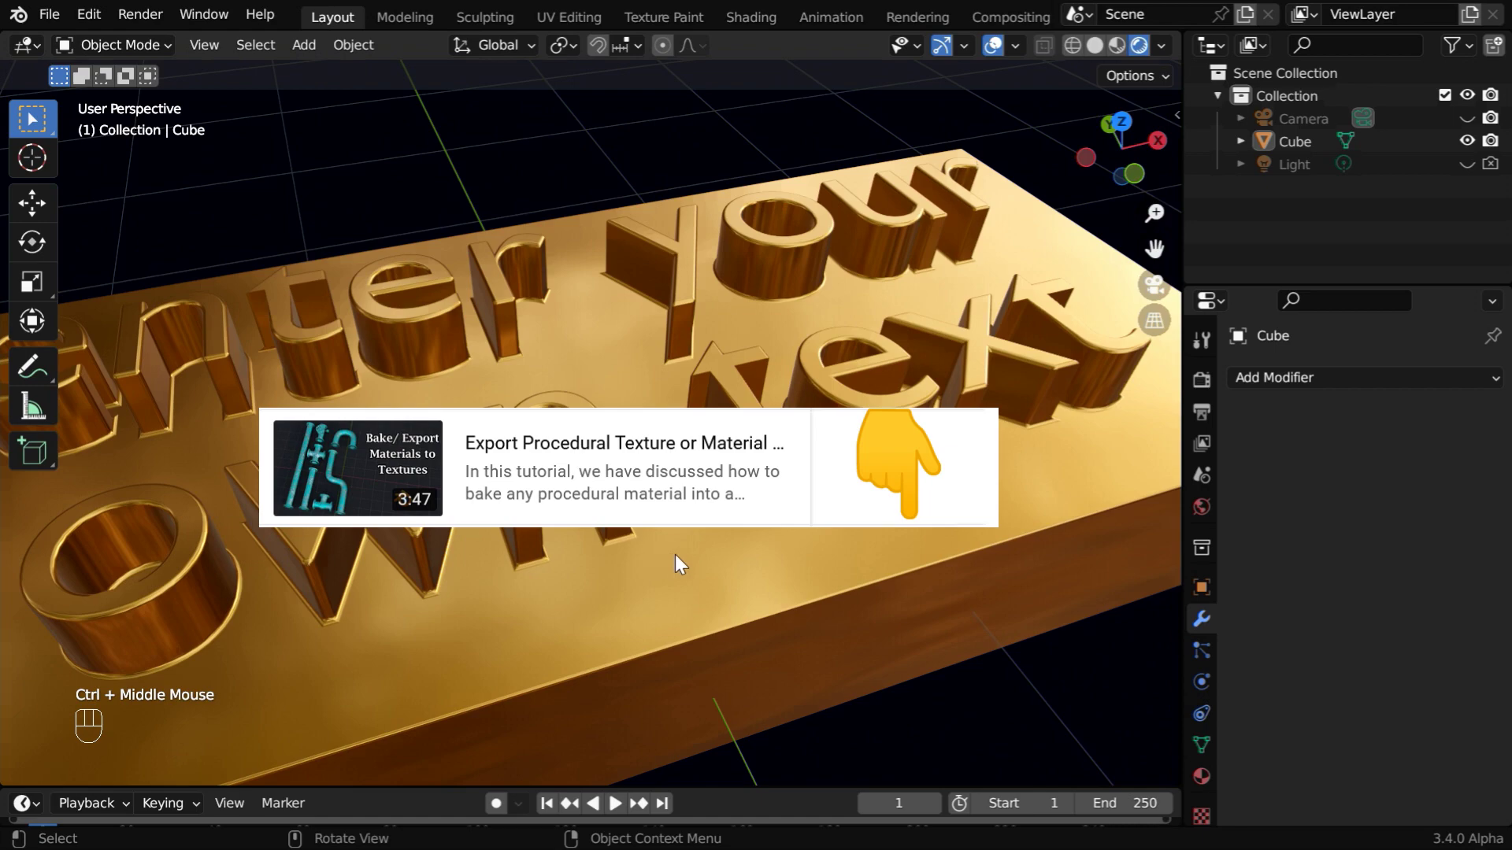